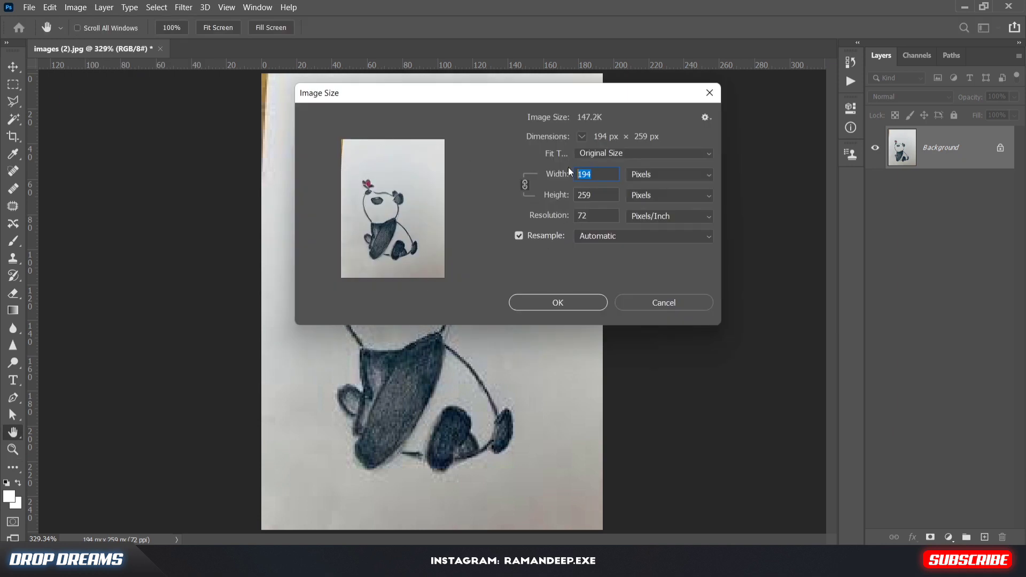
# Step: Resize the image to a width of 2500 pixels and fit the whole picture in view
pyautogui.write('2500')
pyautogui.click(558, 302)
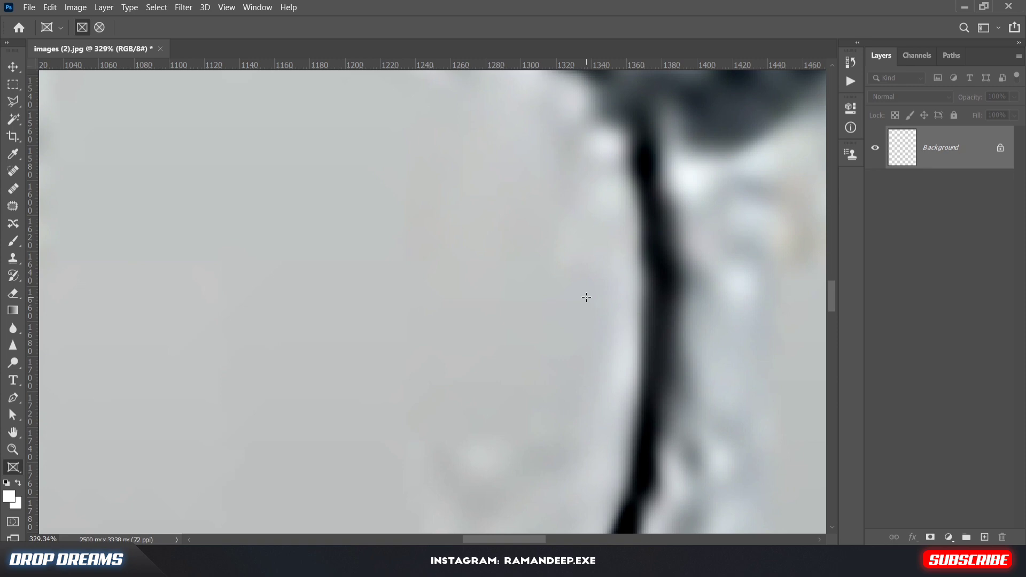
pyautogui.keyDown('ctrl'); pyautogui.moveTo(530, 310); pyautogui.dragTo(453, 324); pyautogui.keyUp('ctrl')
pyautogui.click(513, 217)
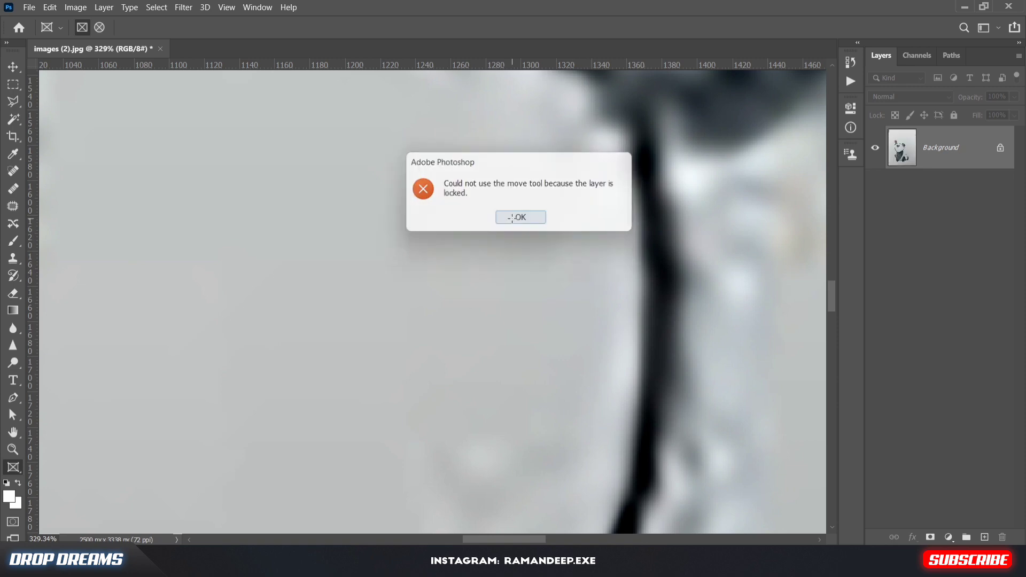
pyautogui.hotkey('ctrl', '0')
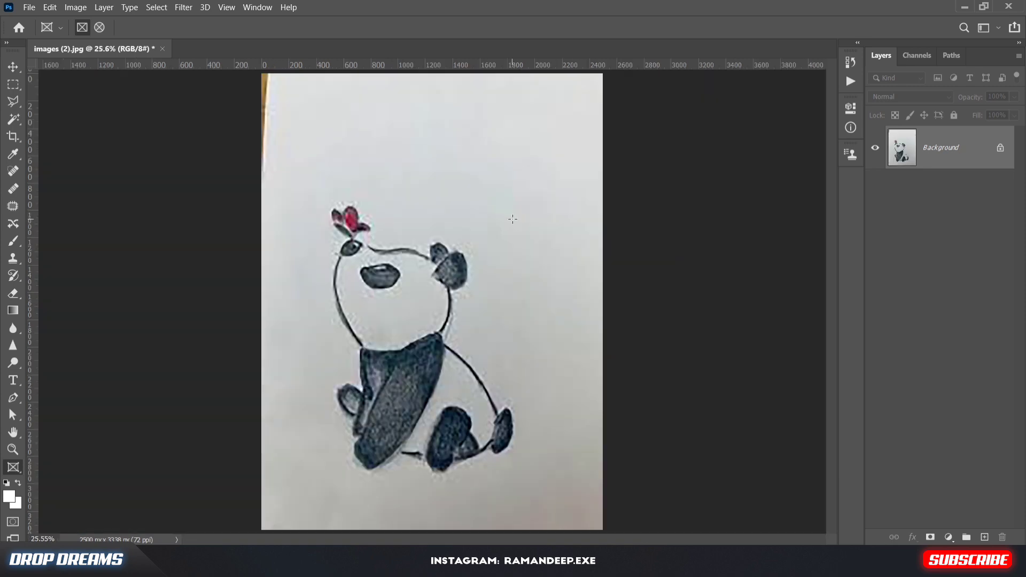
# Step: Crop the image to a 4:5 ratio
pyautogui.click(12, 136)
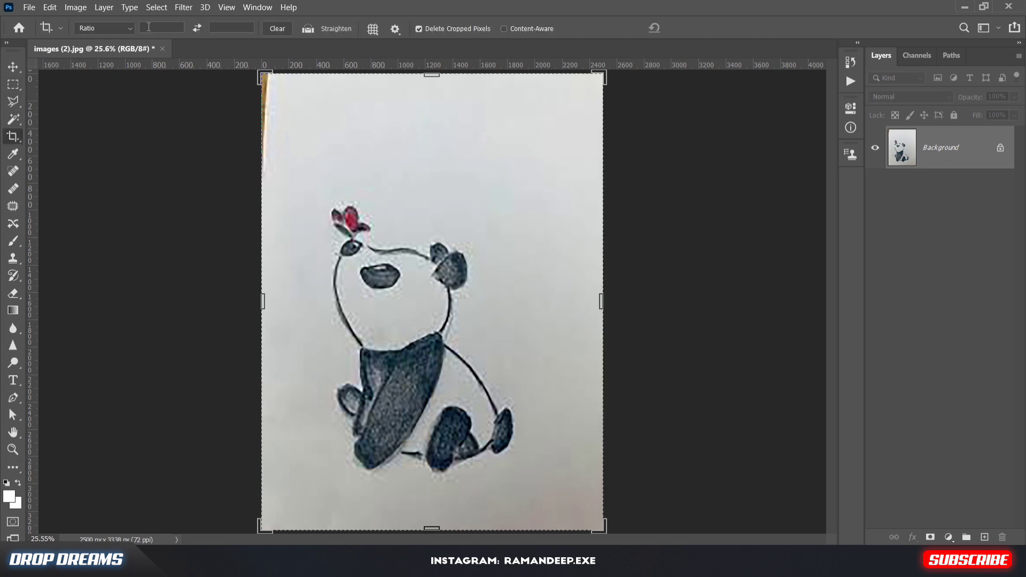
pyautogui.write('4')
pyautogui.press('Tab')
pyautogui.write('5')
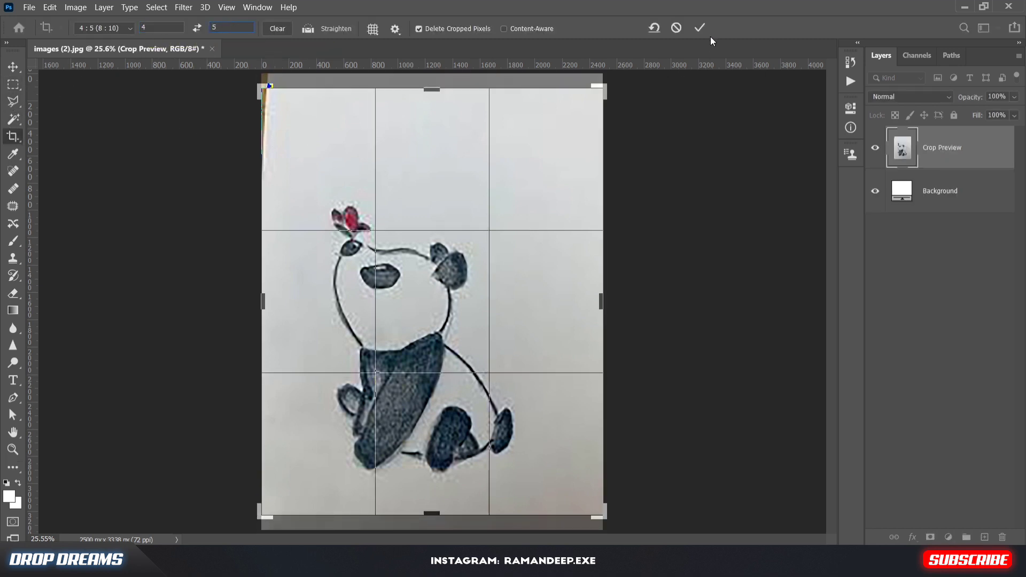
pyautogui.click(703, 22)
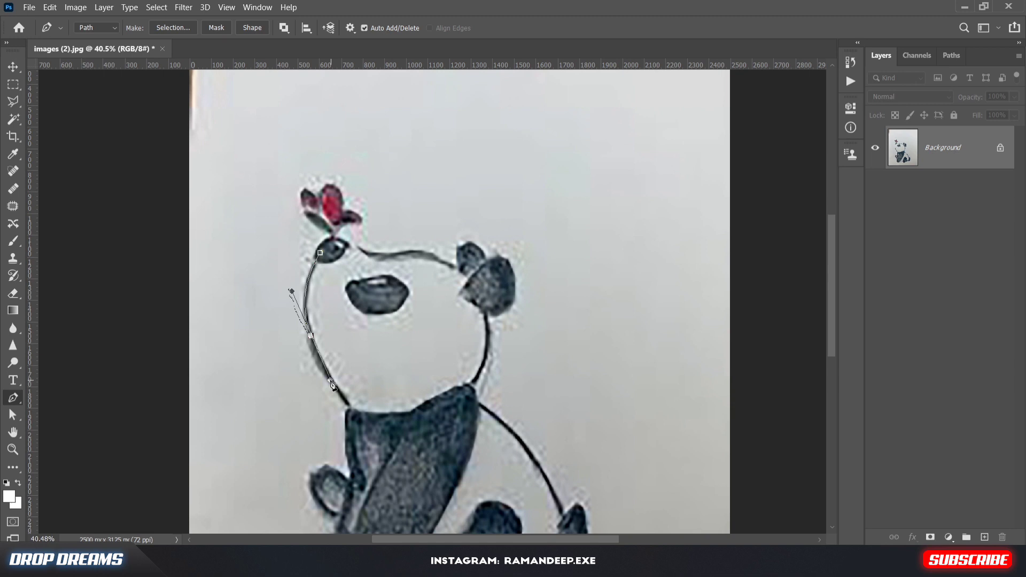
# Step: Trace the outline of the panda's head as a closed path with the Pen tool
pyautogui.click(359, 411)
pyautogui.moveTo(415, 412); pyautogui.dragTo(423, 412)
pyautogui.moveTo(474, 386); pyautogui.dragTo(495, 395)
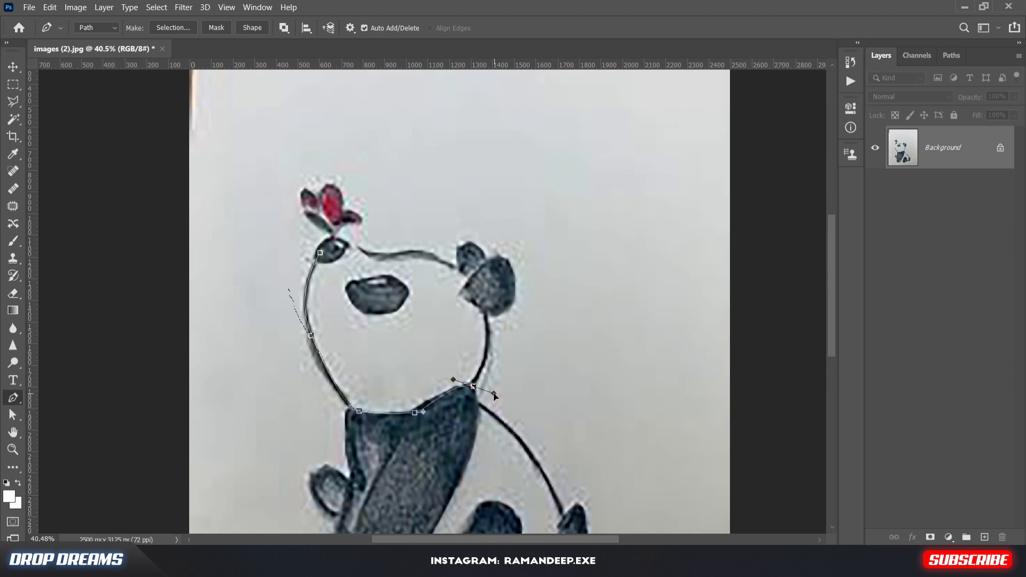
pyautogui.click(483, 314)
pyautogui.moveTo(424, 252); pyautogui.dragTo(461, 257)
pyautogui.moveTo(349, 242); pyautogui.dragTo(333, 231)
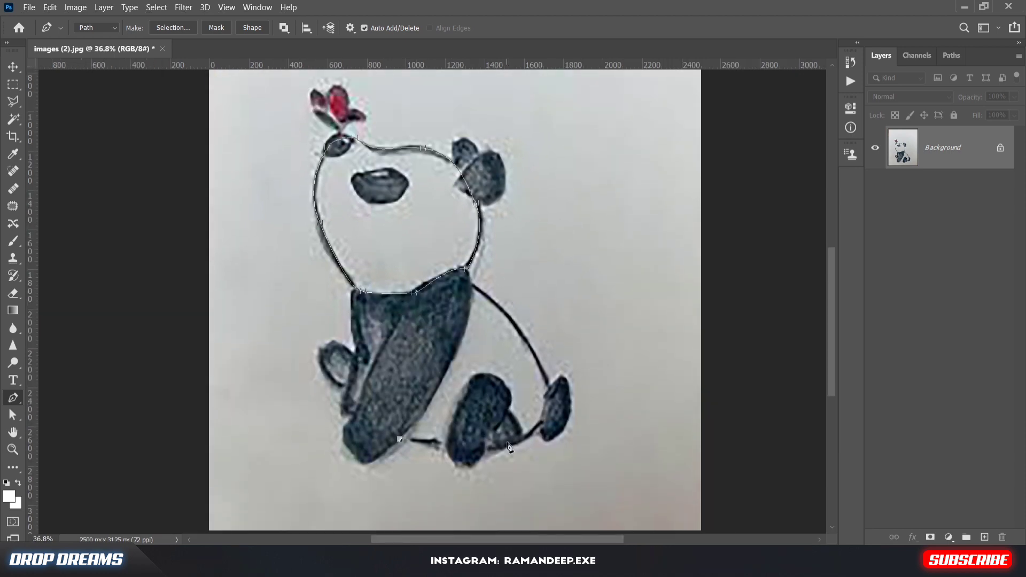
# Step: Trace the panda's white back and belly area as a second closed path, running its inner edge through the dark front
pyautogui.moveTo(532, 429)
pyautogui.mouseDown()
pyautogui.moveTo(554, 391)
pyautogui.moveTo(555, 403)
pyautogui.mouseUp()
pyautogui.moveTo(527, 341); pyautogui.dragTo(507, 312)
pyautogui.moveTo(465, 283); pyautogui.dragTo(456, 283)
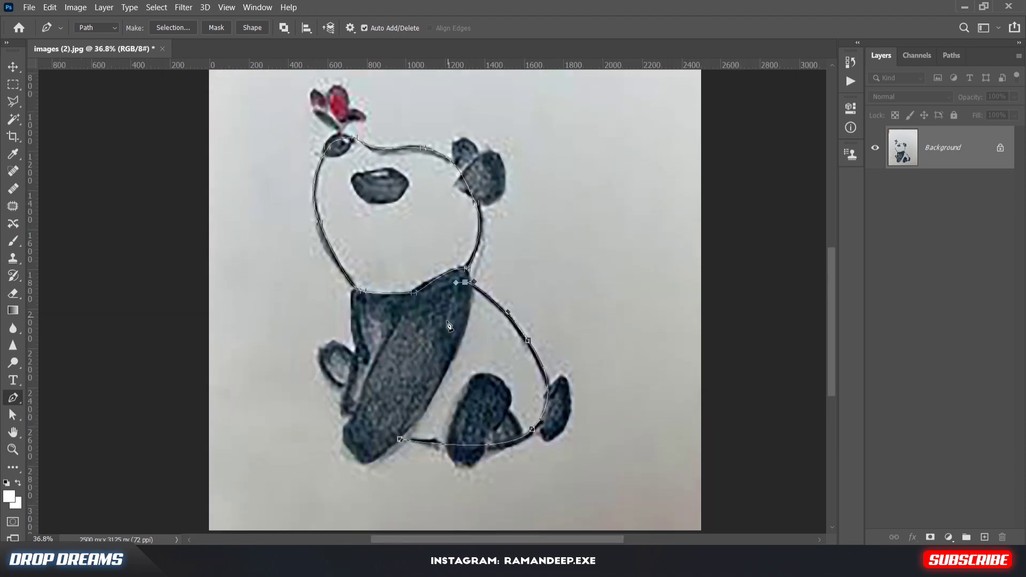
pyautogui.moveTo(404, 358); pyautogui.dragTo(399, 365)
pyautogui.click(400, 440)
# Step: Add a new layer named "white areas"
pyautogui.scroll(2, 400, 439)
pyautogui.click(984, 537)
pyautogui.doubleClick(937, 147)
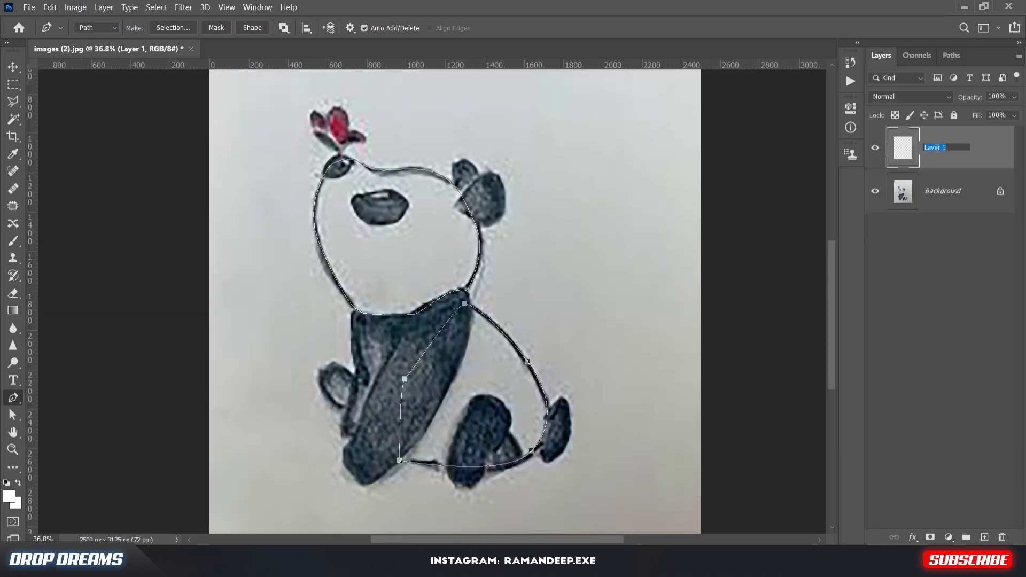
pyautogui.write('white areas')
pyautogui.press('Return')
# Step: Turn the traced paths into a selection and fill it with white on the white areas layer
pyautogui.hotkey('ctrl', 'Return')
pyautogui.click(49, 8)
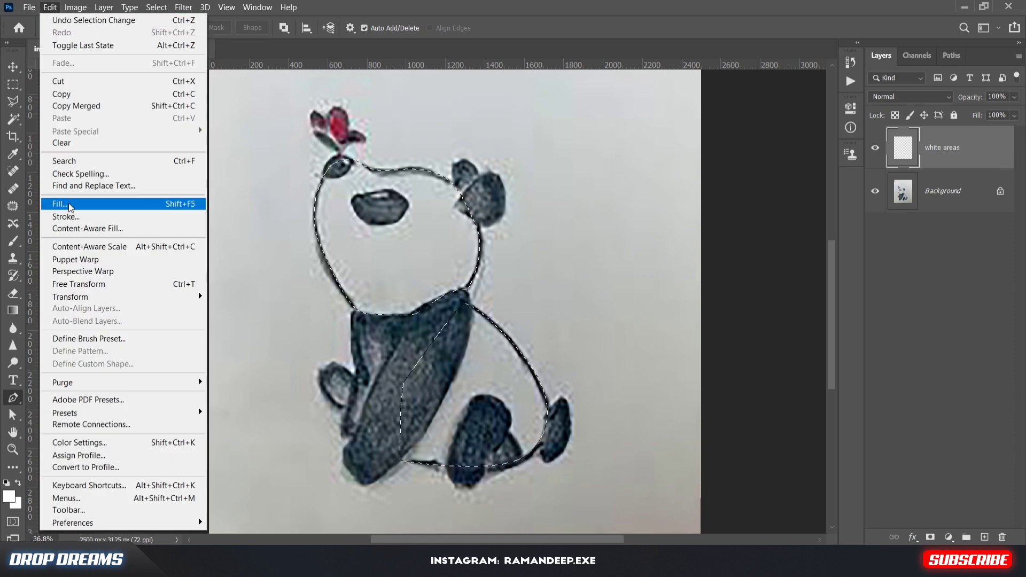
pyautogui.click(69, 204)
pyautogui.click(532, 140)
pyautogui.click(522, 272)
pyautogui.press('Return')
# Step: Hide the white areas layer and add a new layer named "black areas" above it
pyautogui.click(875, 148)
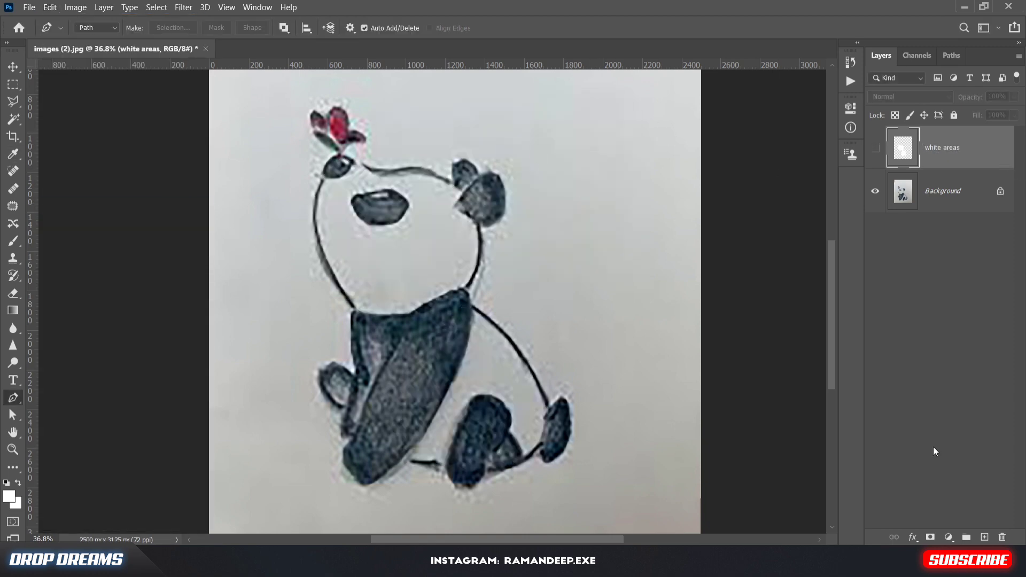
pyautogui.click(984, 537)
pyautogui.doubleClick(937, 148)
pyautogui.write('black areas')
pyautogui.press('Return')
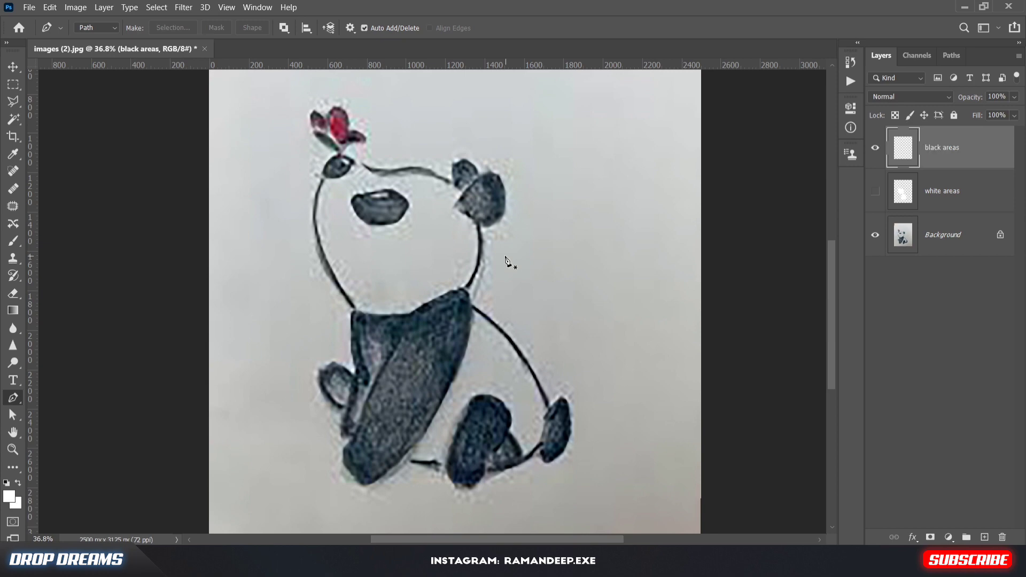
# Step: Set the Brush tool's flow to 100% and paint the panda's nose with the default black foreground colour
pyautogui.click(14, 242)
pyautogui.rightClick(391, 192)
pyautogui.click(357, 28)
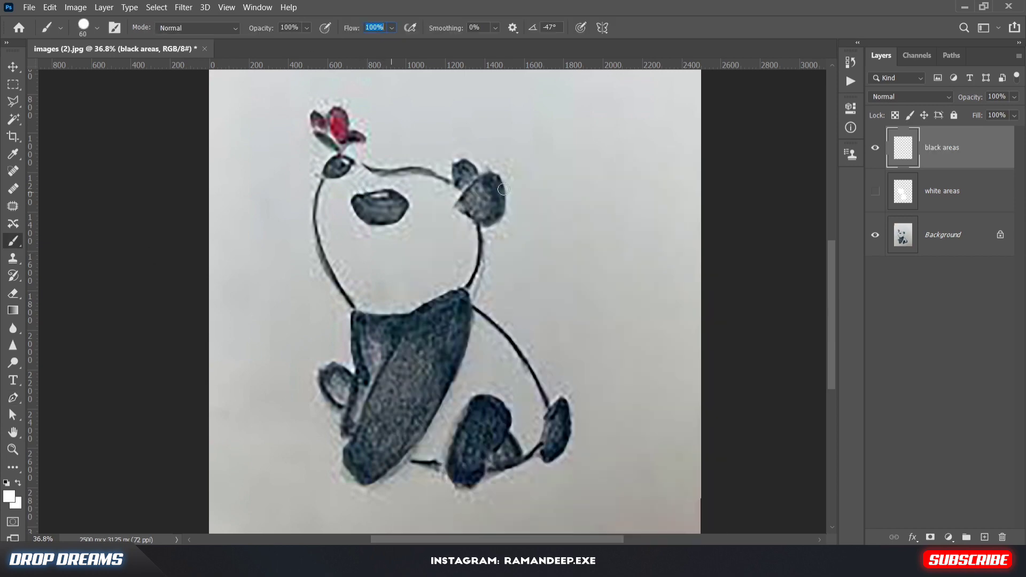
pyautogui.press('Return')
pyautogui.press('d')
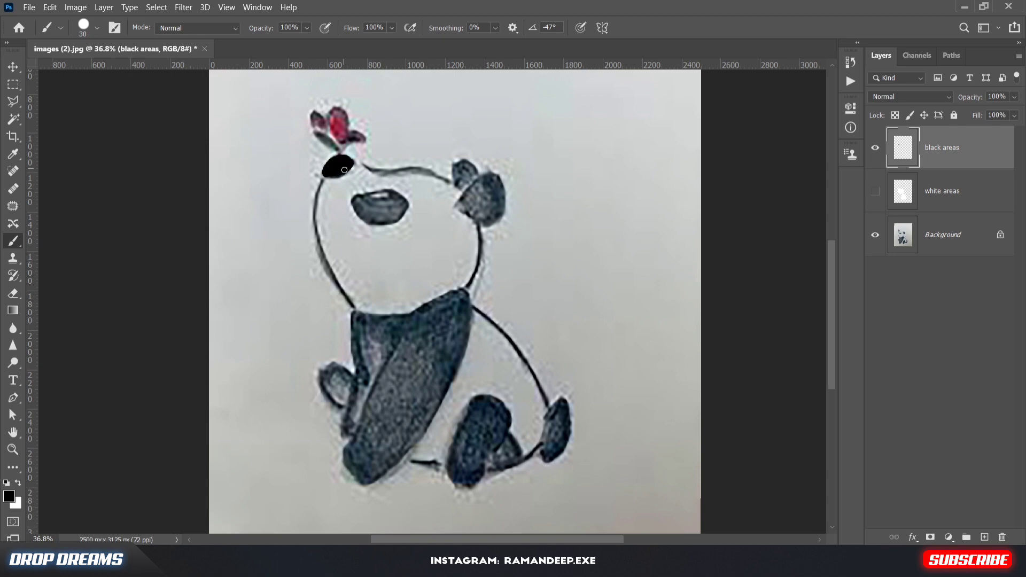
# Step: Unlock the Background layer and lower its opacity to 58%
pyautogui.click(947, 247)
pyautogui.click(999, 234)
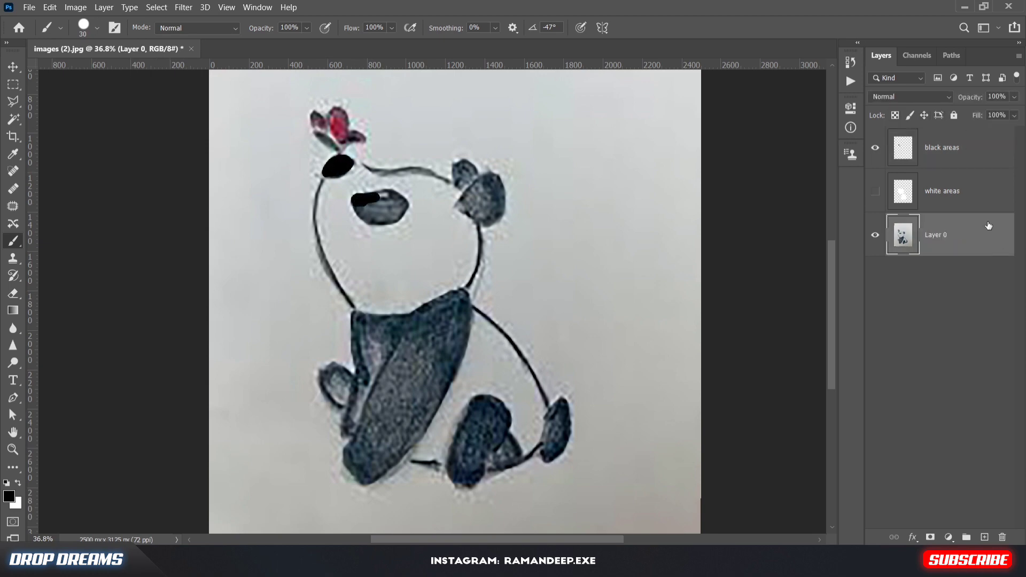
pyautogui.moveTo(971, 98); pyautogui.dragTo(948, 105)
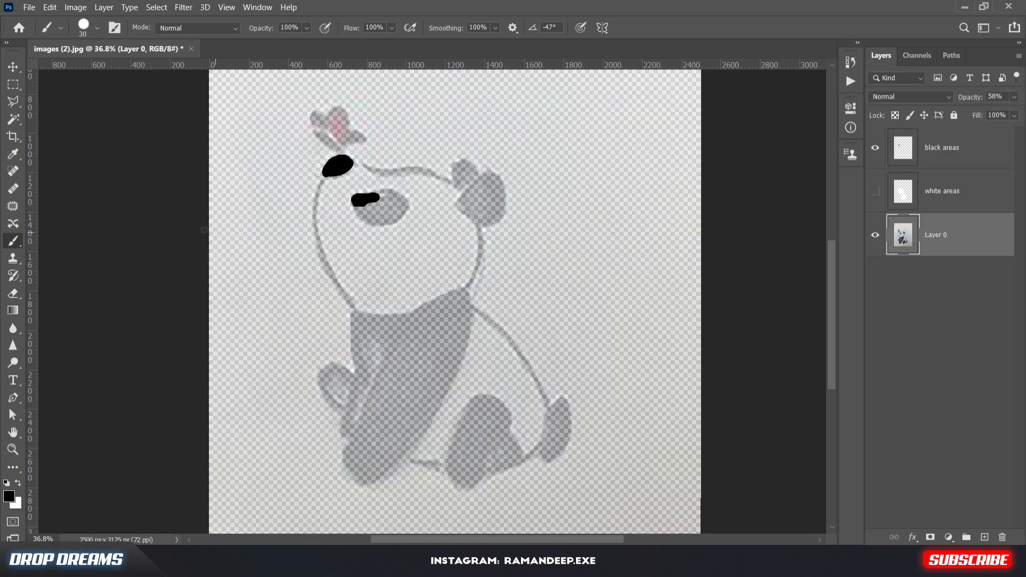
# Step: On the black areas layer, redo the nose after erasing stray paint, and paint the eye patch solid black
pyautogui.press('e')
pyautogui.click(335, 176)
pyautogui.hotkey('ctrl', 'z')
pyautogui.click(941, 148)
pyautogui.moveTo(326, 167); pyautogui.dragTo(376, 199)
pyautogui.press('b')
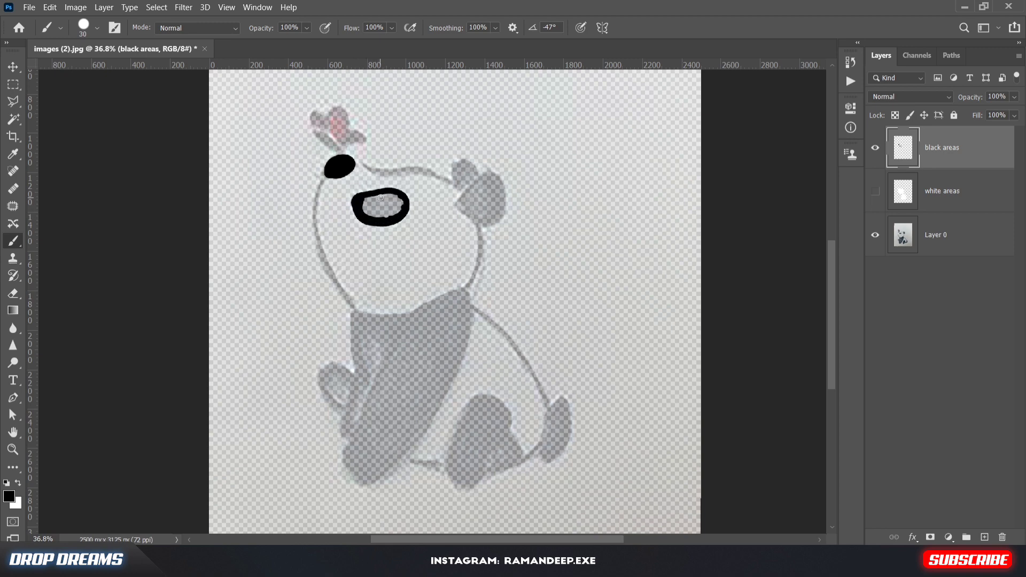
pyautogui.moveTo(365, 209)
pyautogui.mouseDown()
pyautogui.moveTo(397, 201)
pyautogui.moveTo(384, 218)
pyautogui.mouseUp()
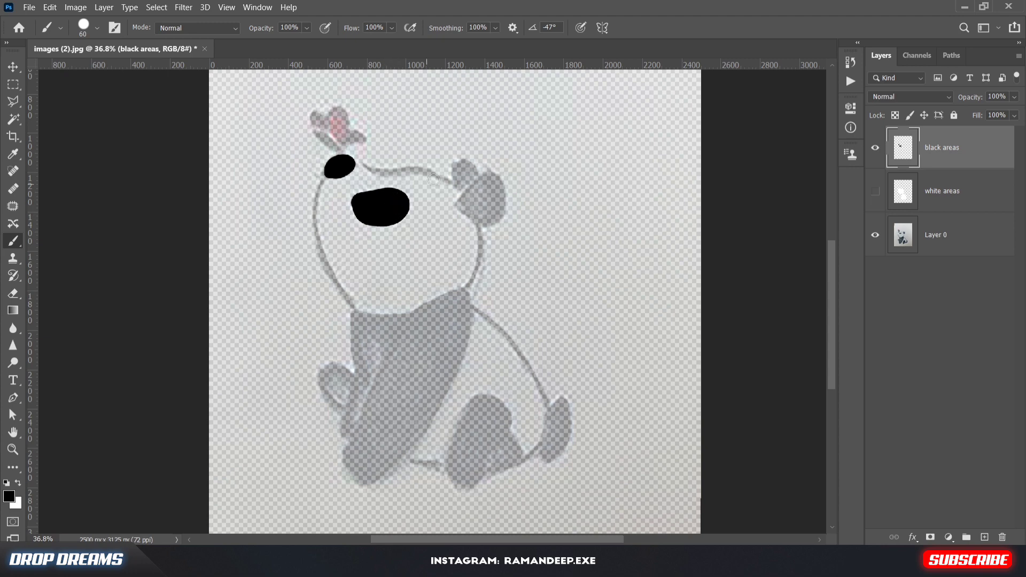
# Step: Paint both ears solid black and clean up the inner edge of the ear with the Eraser
pyautogui.moveTo(455, 169)
pyautogui.mouseDown()
pyautogui.moveTo(465, 201)
pyautogui.moveTo(498, 177)
pyautogui.moveTo(502, 209)
pyautogui.moveTo(479, 227)
pyautogui.moveTo(467, 201)
pyautogui.moveTo(493, 178)
pyautogui.moveTo(467, 208)
pyautogui.moveTo(497, 204)
pyautogui.mouseUp()
pyautogui.press('e')
pyautogui.click(447, 209)
# Step: Paint the panda's chest and both front arms solid black along the sketched edges
pyautogui.press('b')
pyautogui.moveTo(358, 318)
pyautogui.mouseDown()
pyautogui.moveTo(365, 382)
pyautogui.moveTo(359, 320)
pyautogui.moveTo(391, 319)
pyautogui.moveTo(377, 326)
pyautogui.moveTo(367, 371)
pyautogui.moveTo(372, 332)
pyautogui.moveTo(370, 378)
pyautogui.moveTo(411, 313)
pyautogui.moveTo(375, 326)
pyautogui.moveTo(374, 362)
pyautogui.moveTo(349, 382)
pyautogui.moveTo(341, 369)
pyautogui.moveTo(357, 384)
pyautogui.moveTo(343, 409)
pyautogui.moveTo(337, 390)
pyautogui.moveTo(342, 435)
pyautogui.mouseUp()
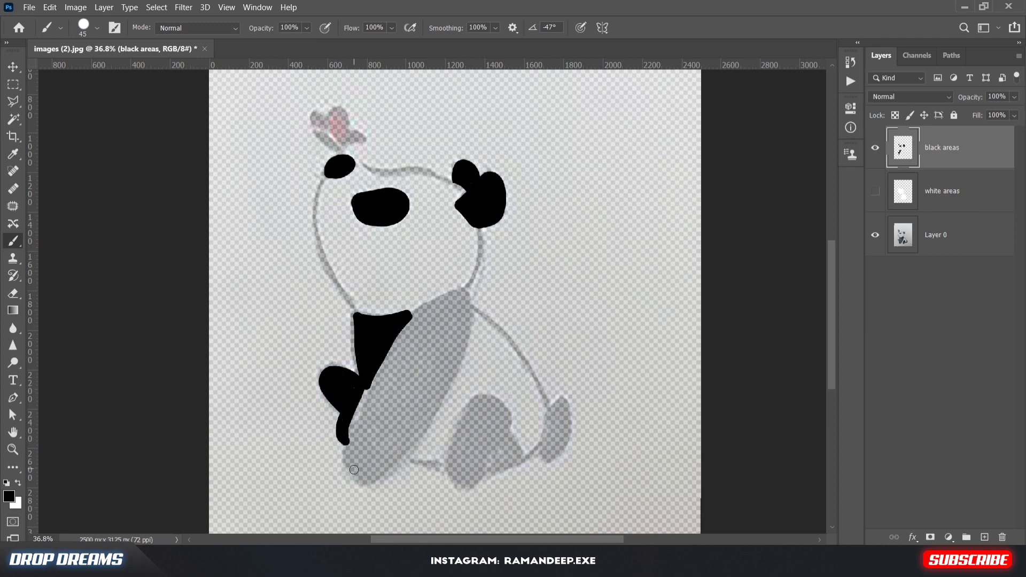
pyautogui.moveTo(354, 469)
pyautogui.mouseDown()
pyautogui.moveTo(352, 394)
pyautogui.moveTo(404, 325)
pyautogui.moveTo(454, 293)
pyautogui.moveTo(470, 312)
pyautogui.moveTo(454, 373)
pyautogui.moveTo(377, 481)
pyautogui.moveTo(446, 380)
pyautogui.moveTo(420, 427)
pyautogui.moveTo(460, 334)
pyautogui.moveTo(450, 303)
pyautogui.moveTo(457, 355)
pyautogui.moveTo(389, 457)
pyautogui.moveTo(347, 461)
pyautogui.moveTo(392, 370)
pyautogui.moveTo(445, 309)
pyautogui.moveTo(454, 352)
pyautogui.moveTo(393, 457)
pyautogui.moveTo(354, 448)
pyautogui.moveTo(395, 347)
pyautogui.moveTo(365, 464)
pyautogui.moveTo(438, 329)
pyautogui.moveTo(403, 416)
pyautogui.moveTo(370, 438)
pyautogui.moveTo(459, 317)
pyautogui.moveTo(388, 392)
pyautogui.moveTo(405, 363)
pyautogui.moveTo(388, 416)
pyautogui.moveTo(432, 348)
pyautogui.moveTo(383, 424)
pyautogui.mouseUp()
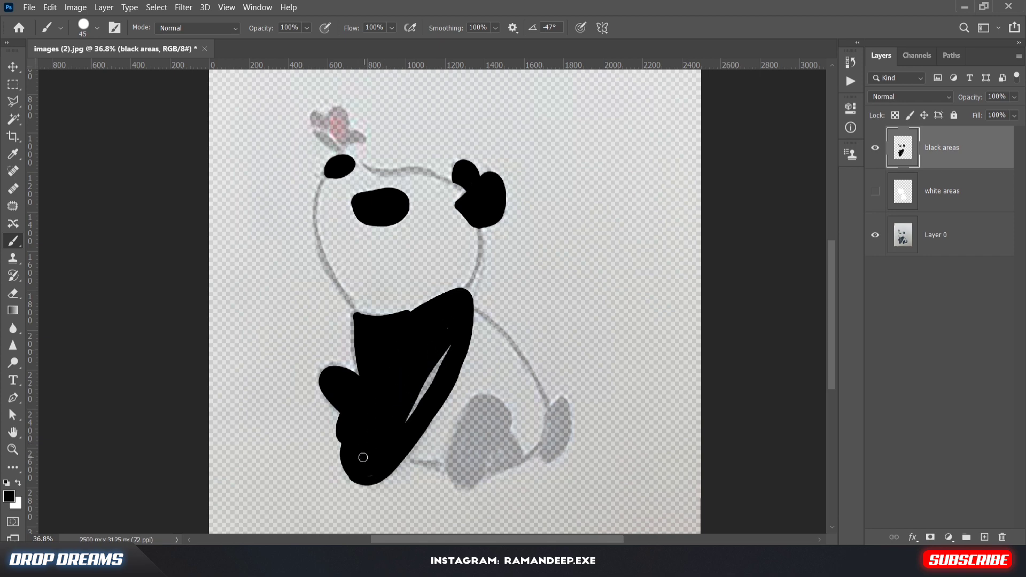
pyautogui.moveTo(363, 457)
pyautogui.mouseDown()
pyautogui.moveTo(438, 364)
pyautogui.moveTo(448, 320)
pyautogui.mouseUp()
# Step: Paint the hind leg and the small shape at the panda's rear solid black
pyautogui.moveTo(457, 481)
pyautogui.mouseDown()
pyautogui.moveTo(477, 401)
pyautogui.moveTo(465, 419)
pyautogui.moveTo(507, 410)
pyautogui.moveTo(452, 465)
pyautogui.moveTo(492, 452)
pyautogui.moveTo(474, 416)
pyautogui.moveTo(470, 477)
pyautogui.moveTo(492, 403)
pyautogui.moveTo(473, 479)
pyautogui.moveTo(488, 408)
pyautogui.moveTo(463, 476)
pyautogui.moveTo(489, 448)
pyautogui.moveTo(520, 451)
pyautogui.moveTo(477, 478)
pyautogui.mouseUp()
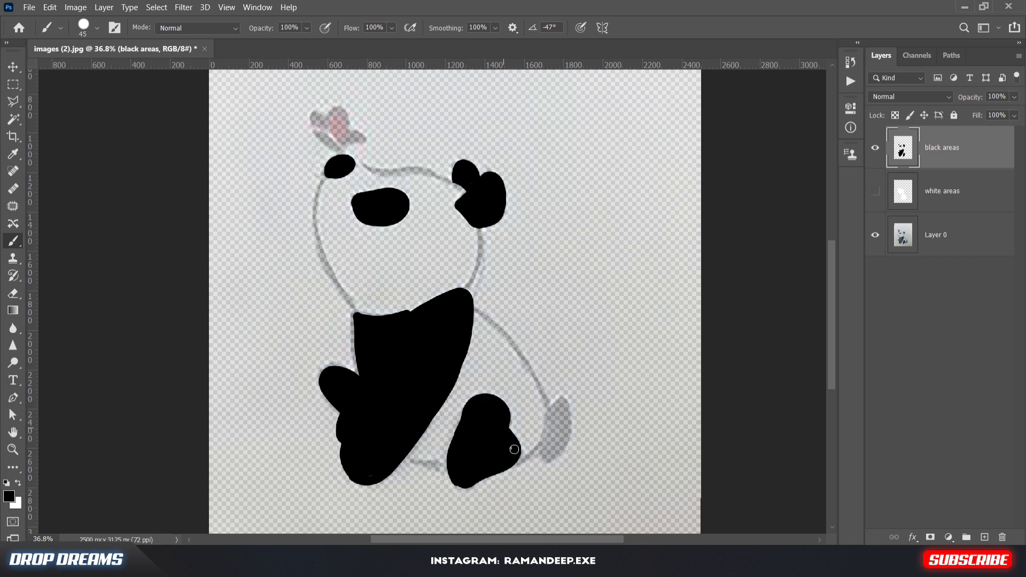
pyautogui.moveTo(537, 452)
pyautogui.mouseDown()
pyautogui.moveTo(546, 414)
pyautogui.moveTo(562, 438)
pyautogui.moveTo(540, 458)
pyautogui.moveTo(563, 404)
pyautogui.mouseUp()
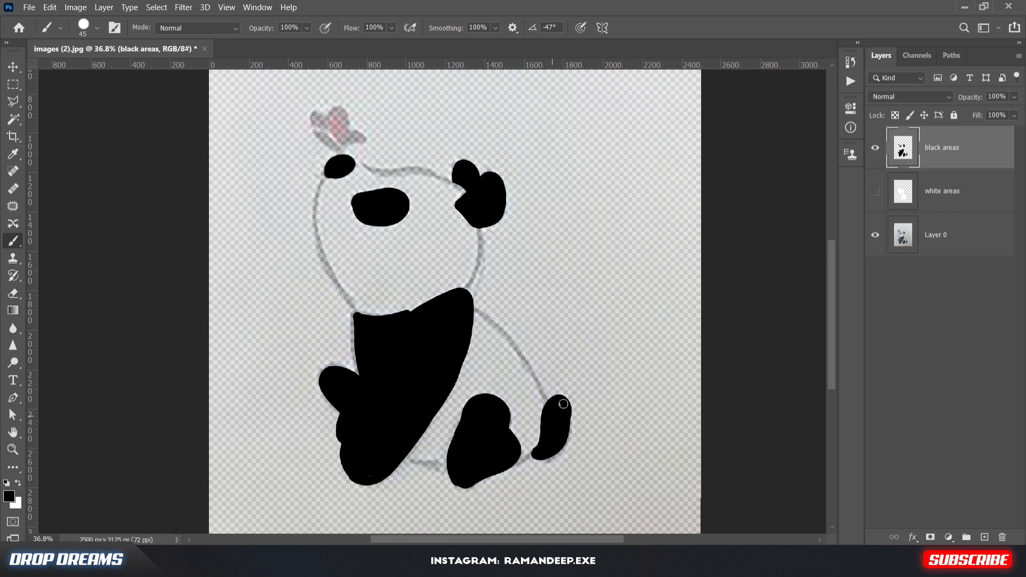
# Step: Show the white areas layer and make it active with white as the painting colour
pyautogui.click(875, 191)
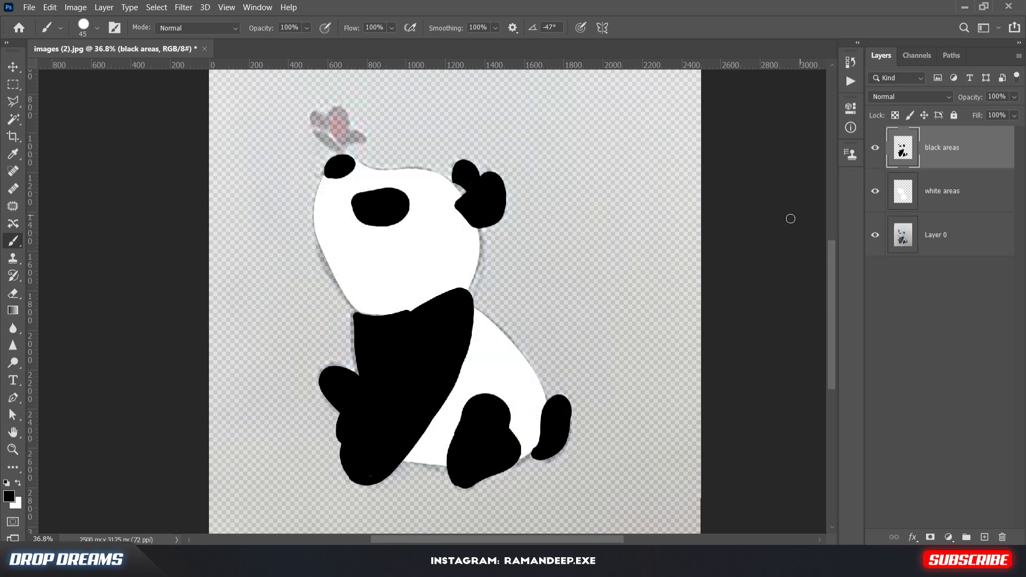
pyautogui.click(919, 200)
pyautogui.press('x')
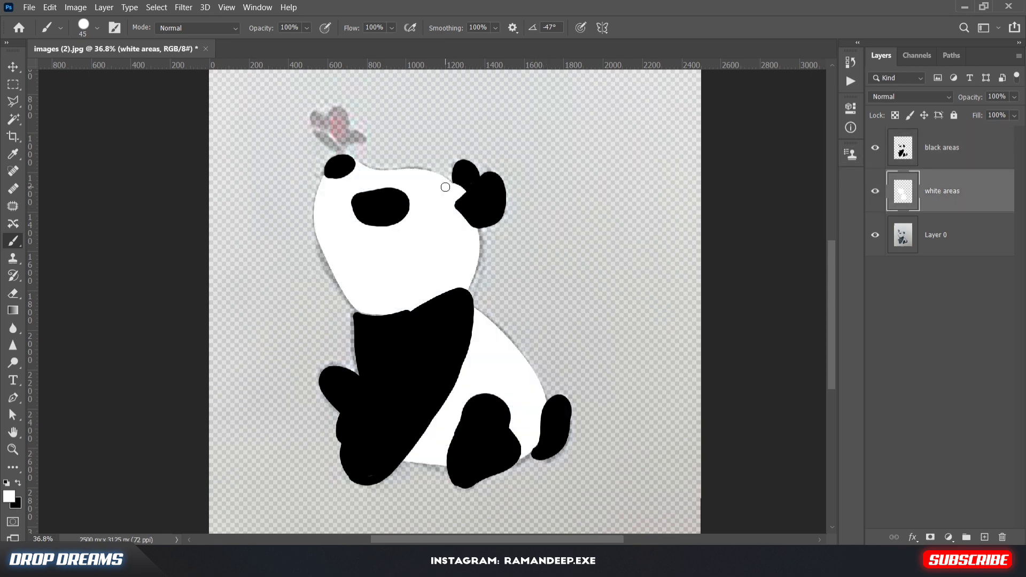
# Step: Add a new layer above the black areas and paint a small grey dot in the eye patch
pyautogui.click(984, 538)
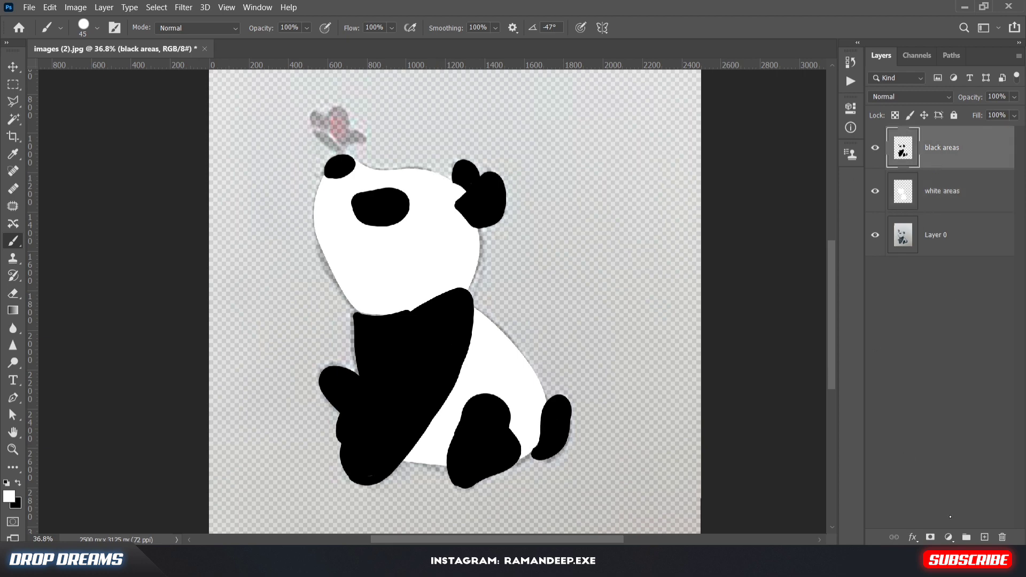
pyautogui.press('x')
pyautogui.click(9, 497)
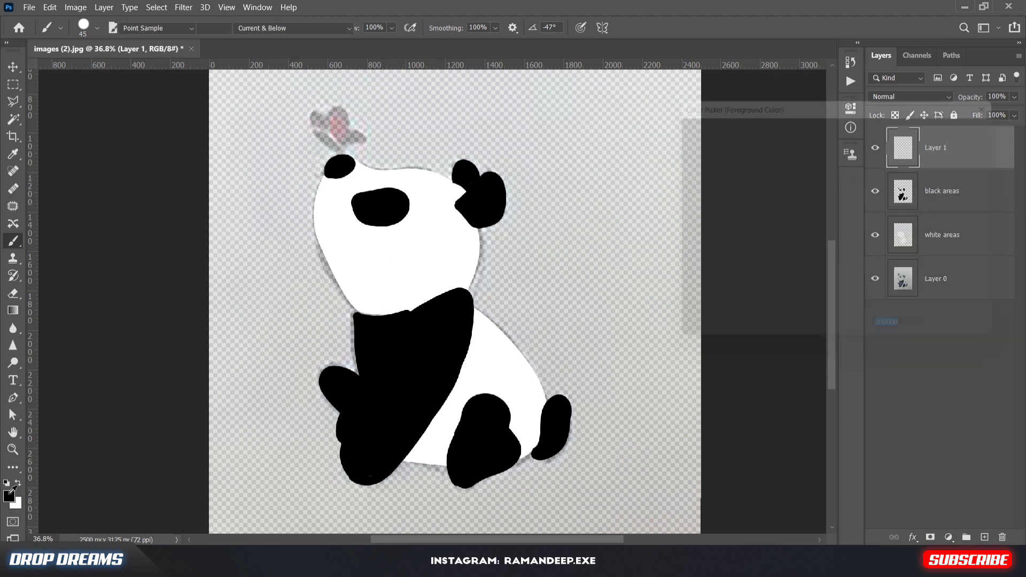
pyautogui.click(673, 231)
pyautogui.click(974, 121)
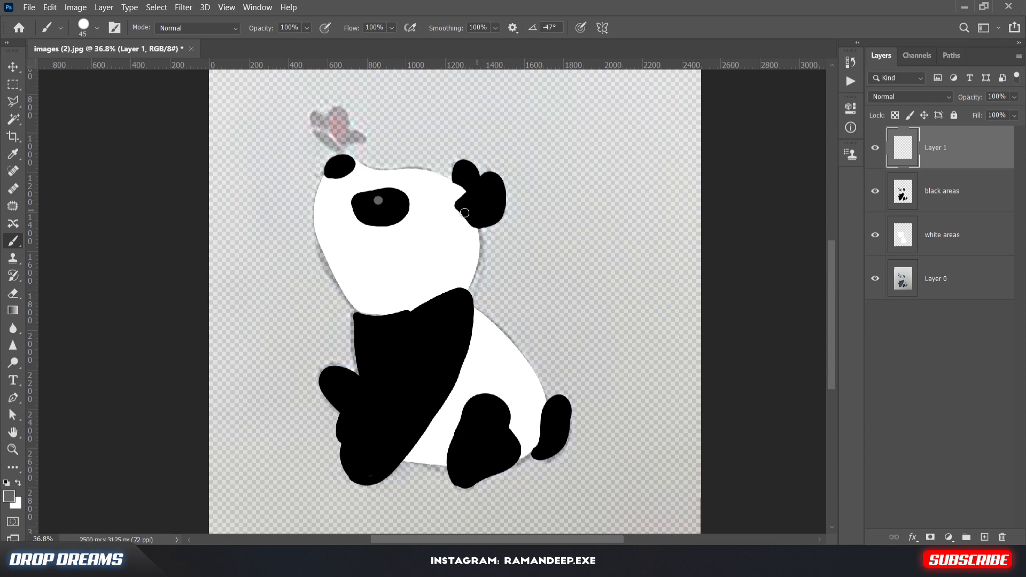
# Step: Switch back to the white areas layer and swap the colours so white is the foreground and grey the background
pyautogui.hotkey('alt', '[')
pyautogui.hotkey('alt', '[')
pyautogui.press('x')
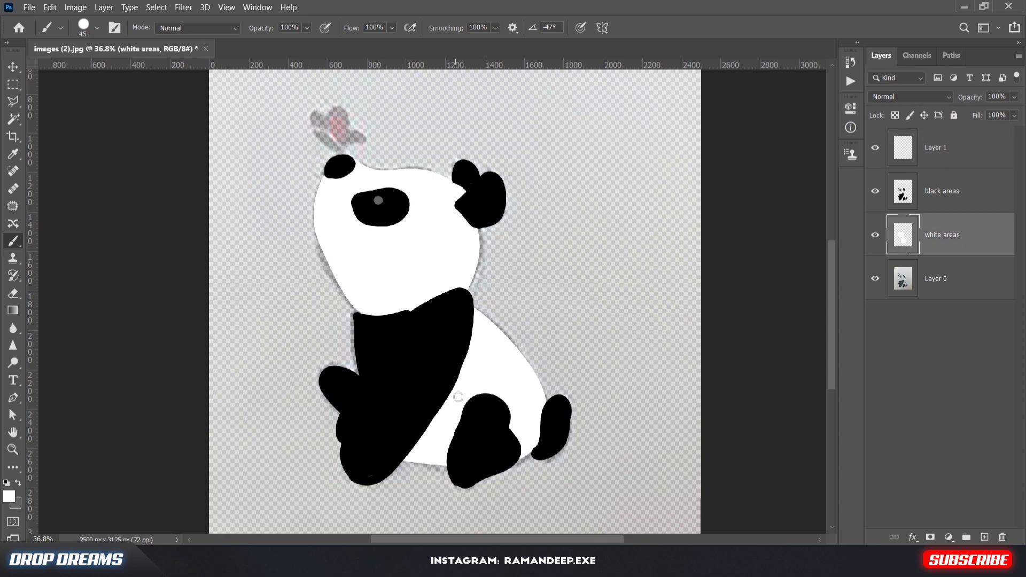
# Step: Add a new layer named "butterfly" above Layer 1
pyautogui.click(935, 148)
pyautogui.click(984, 537)
pyautogui.doubleClick(940, 150)
pyautogui.write('butterfly')
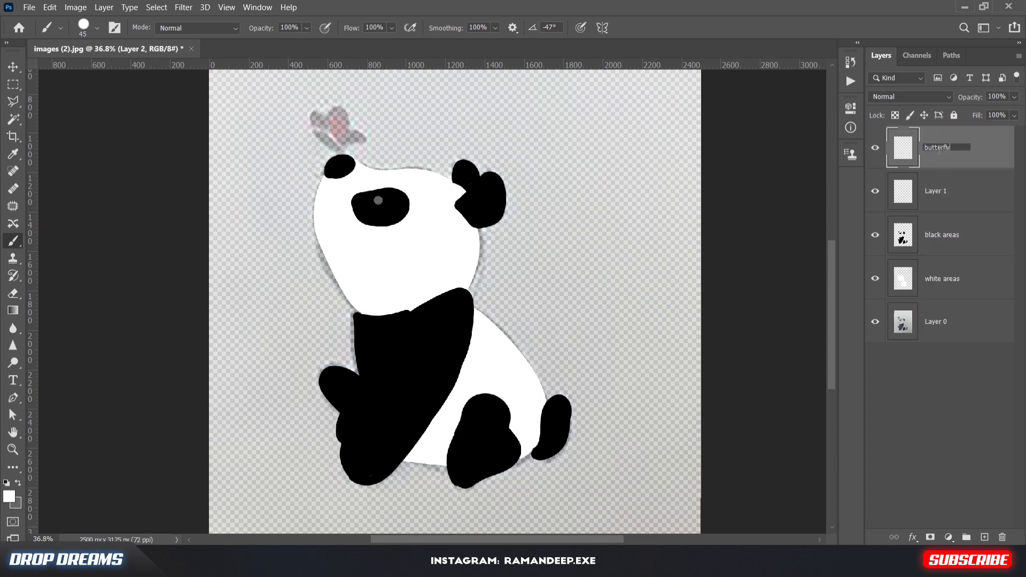
pyautogui.press('Return')
# Step: Choose a dark red foreground colour and paint the butterfly above the panda's nose as a solid shape
pyautogui.click(9, 496)
pyautogui.click(829, 234)
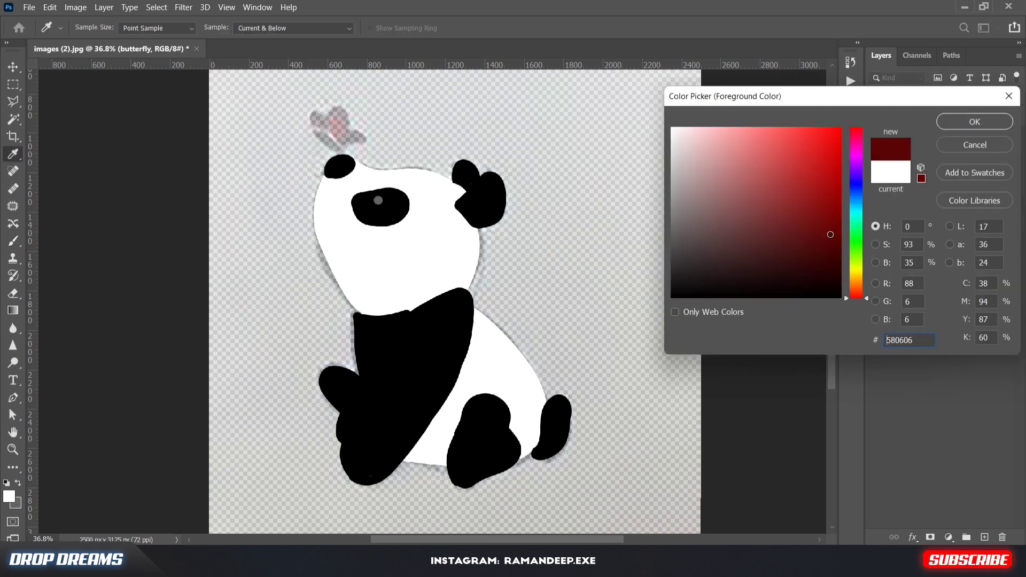
pyautogui.click(838, 180)
pyautogui.click(974, 121)
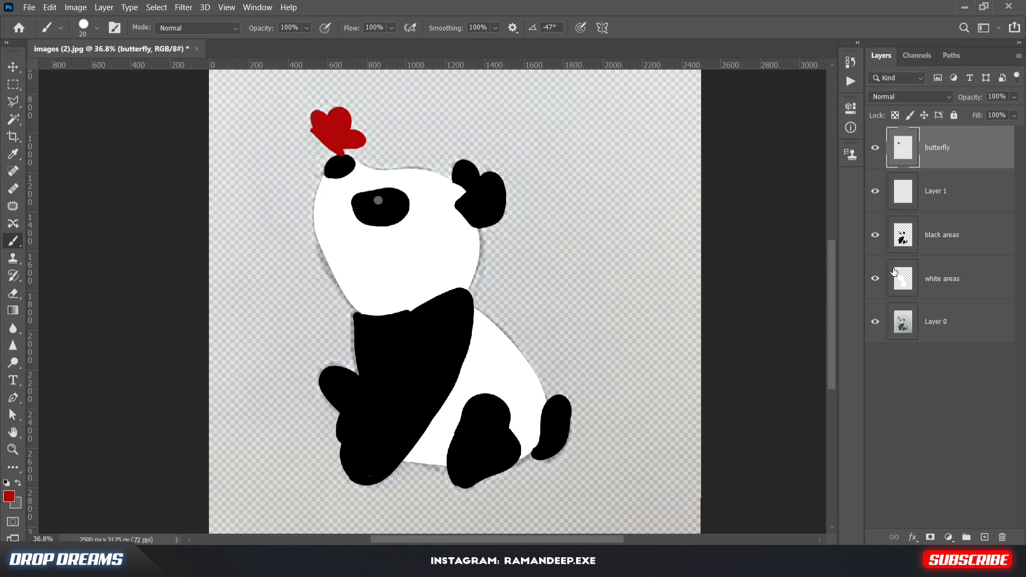
# Step: Hide the original drawing on Layer 0 and add a grey-filled layer named "background" directly above it
pyautogui.click(875, 325)
pyautogui.click(941, 324)
pyautogui.click(984, 537)
pyautogui.doubleClick(939, 324)
pyautogui.write('backgr')
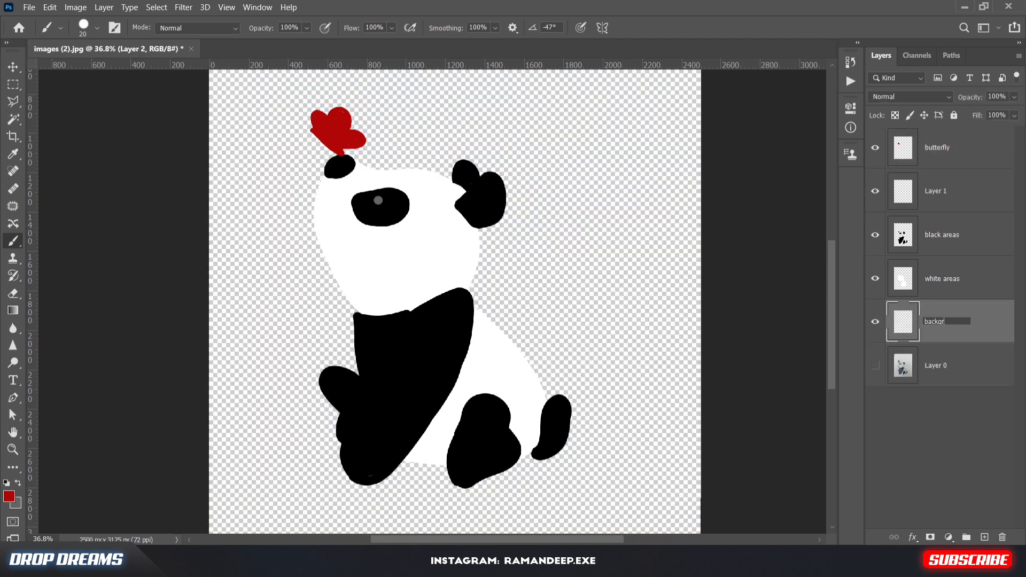
pyautogui.write('ound')
pyautogui.press('Return')
pyautogui.hotkey('ctrl', '0')
pyautogui.hotkey('ctrl', 'BackSpace')
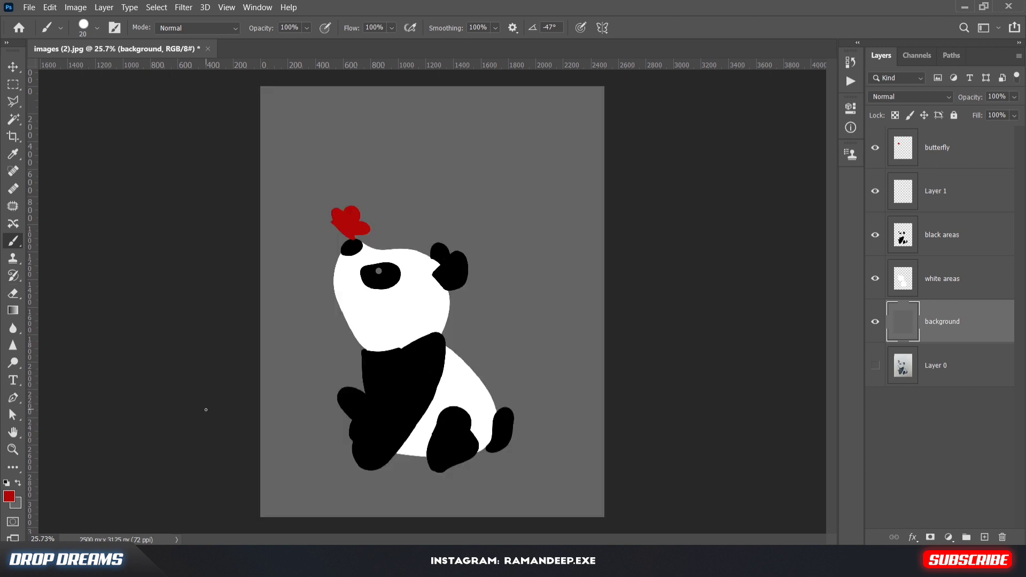
# Step: Select the layers from white areas to butterfly and shift the panda artwork slightly to the right with Free Transform
pyautogui.click(968, 294)
pyautogui.keyDown('shift'); pyautogui.click(956, 148); pyautogui.keyUp('shift')
pyautogui.hotkey('ctrl', 't')
pyautogui.moveTo(443, 346); pyautogui.dragTo(468, 347)
pyautogui.press('Return')
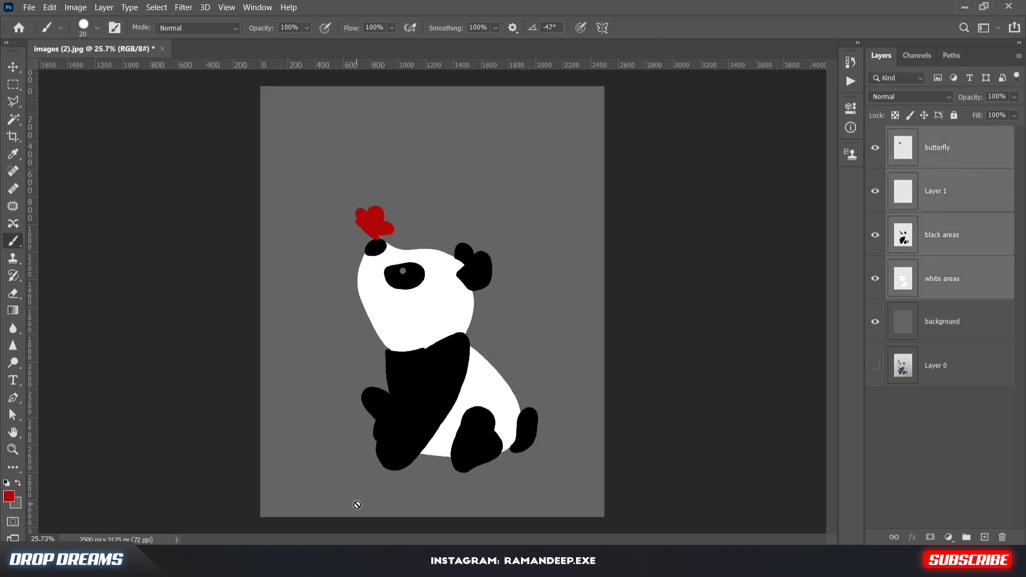
# Step: Add a new layer named "blacks" directly above the background layer
pyautogui.click(983, 314)
pyautogui.hotkey('ctrl', 'shift', 'alt', 'n')
pyautogui.doubleClick(944, 322)
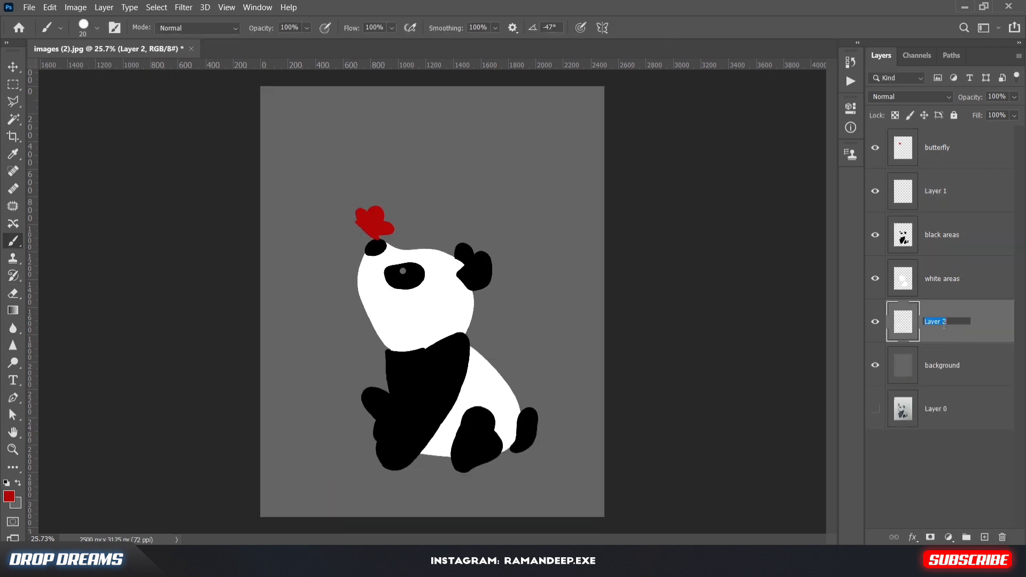
pyautogui.press('Return')
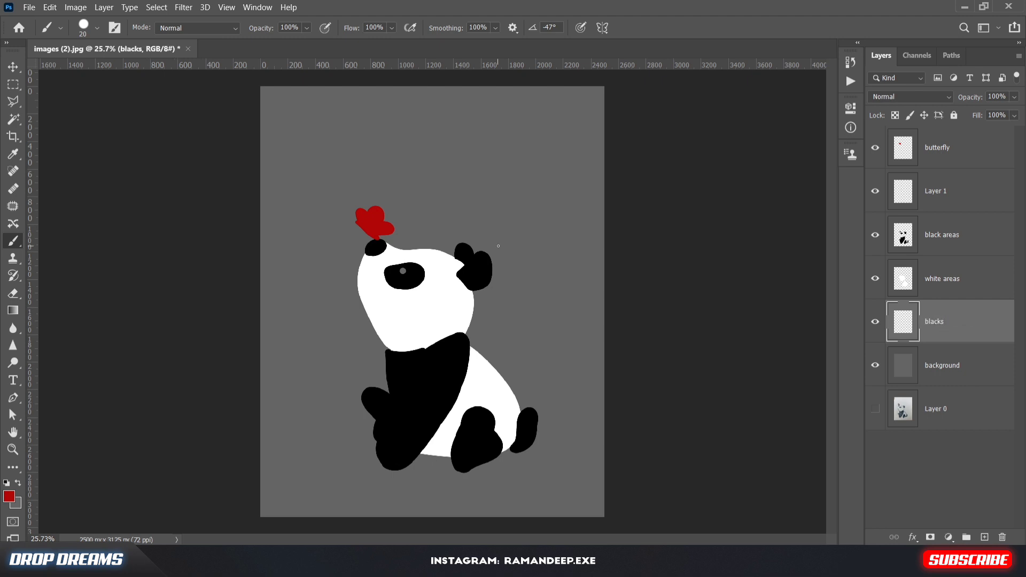
# Step: Darken the backdrop behind the panda's upper half using a soft black 1500 px brush with 1% flow and 0% smoothing
pyautogui.moveTo(355, 29); pyautogui.dragTo(299, 29)
pyautogui.rightClick(308, 123)
pyautogui.moveTo(470, 182); pyautogui.dragTo(219, 190)
pyautogui.press('Return')
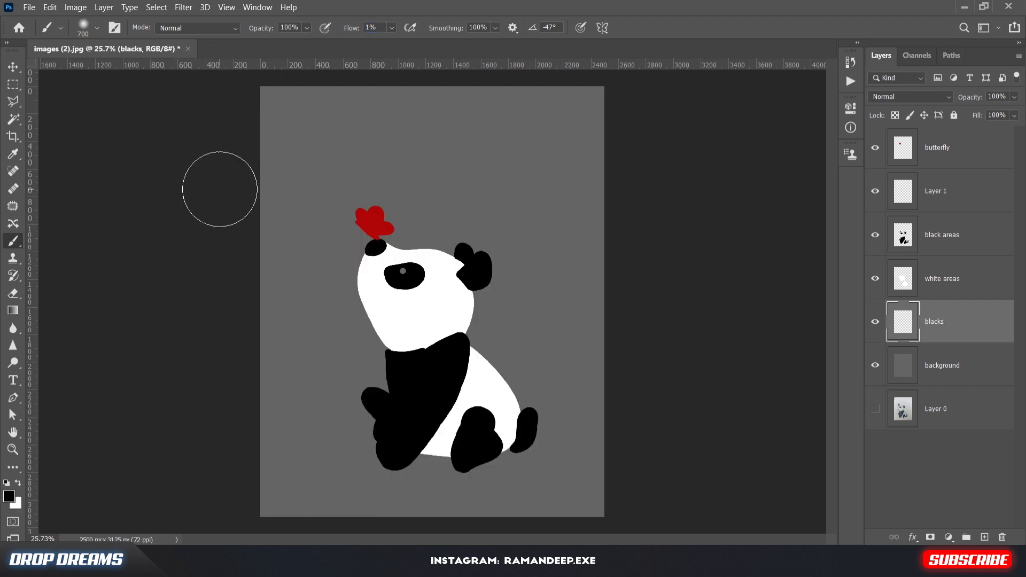
pyautogui.moveTo(458, 30); pyautogui.dragTo(396, 30)
pyautogui.press(']')
pyautogui.press(']')
pyautogui.press(']')
pyautogui.press(']')
pyautogui.moveTo(277, 195)
pyautogui.mouseDown()
pyautogui.moveTo(721, 181)
pyautogui.moveTo(627, 257)
pyautogui.moveTo(336, 200)
pyautogui.moveTo(355, 119)
pyautogui.moveTo(493, 212)
pyautogui.mouseUp()
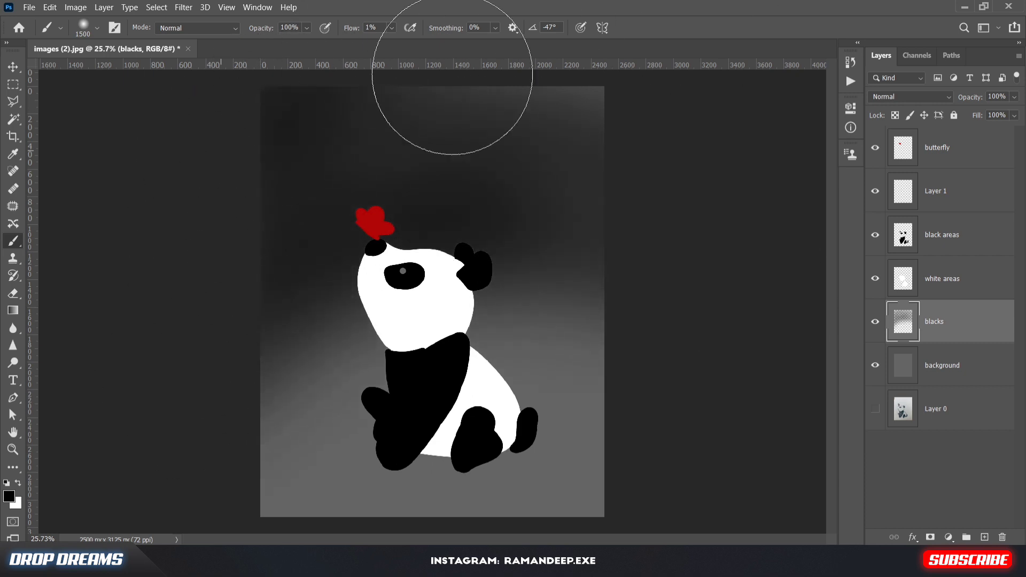
# Step: Flatten the brush tip into a thin horizontal ellipse and paint a soft black shadow under the seated panda
pyautogui.click(97, 28)
pyautogui.click(62, 75)
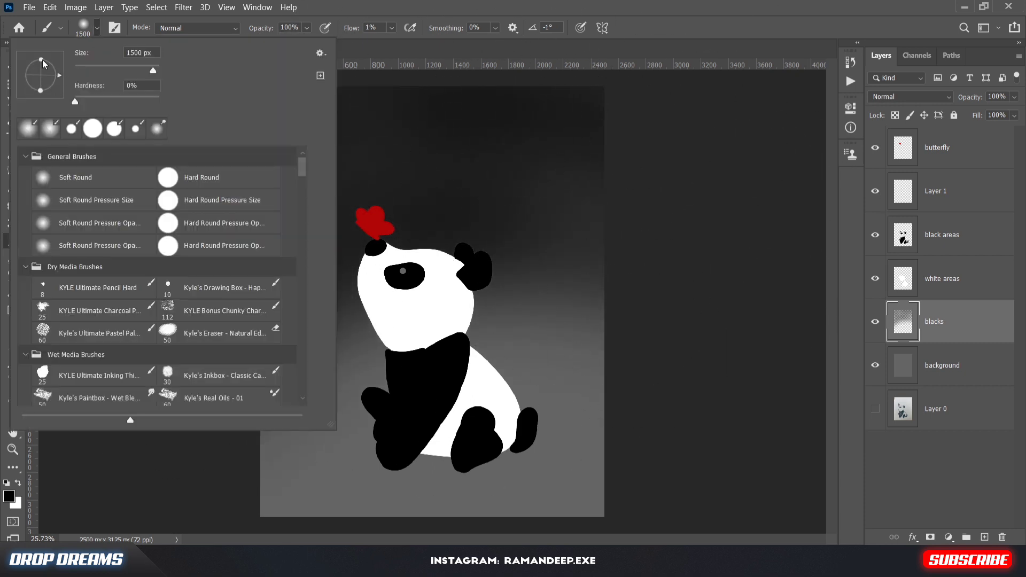
pyautogui.moveTo(40, 59); pyautogui.dragTo(40, 72)
pyautogui.moveTo(520, 444)
pyautogui.mouseDown()
pyautogui.moveTo(455, 460)
pyautogui.moveTo(508, 462)
pyautogui.mouseUp()
# Step: Darken the background layer's grey by lowering its lightness with Hue/Saturation
pyautogui.click(940, 365)
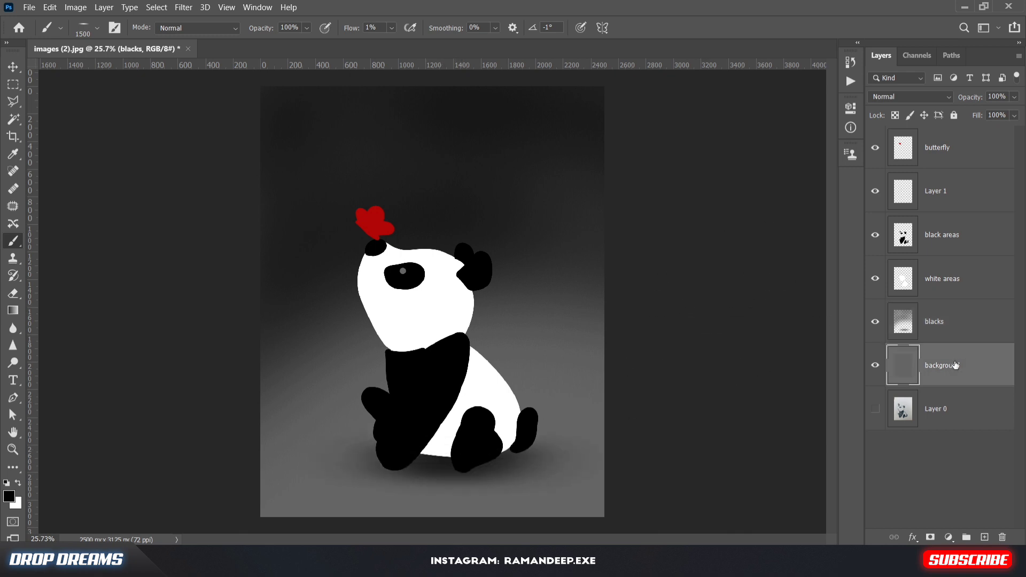
pyautogui.hotkey('ctrl', 'u')
pyautogui.moveTo(807, 401); pyautogui.dragTo(769, 402)
pyautogui.click(957, 266)
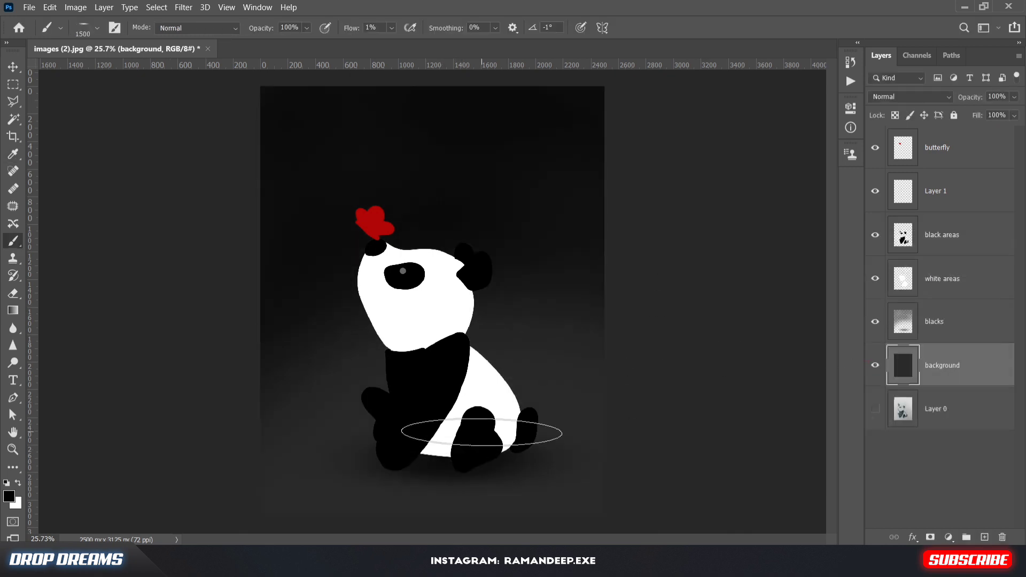
# Step: Deepen the contact shadow beneath the panda on the blacks layer, varying the size of the flattened brush
pyautogui.click(957, 327)
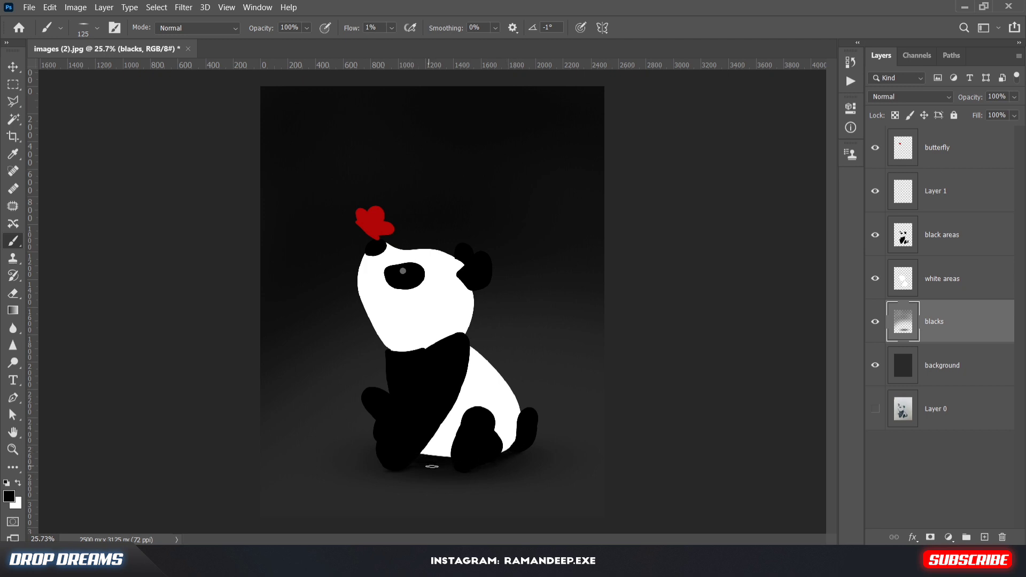
pyautogui.press(']')
pyautogui.press(']')
pyautogui.press(']')
pyautogui.press(']')
pyautogui.press(']')
pyautogui.press(']')
pyautogui.press(']')
pyautogui.press(']')
pyautogui.press(']')
pyautogui.press(']')
# Step: Place panda-fur-1.jpg from the Videos folder as an embedded image above the white areas layer
pyautogui.click(941, 278)
pyautogui.click(29, 8)
pyautogui.click(64, 262)
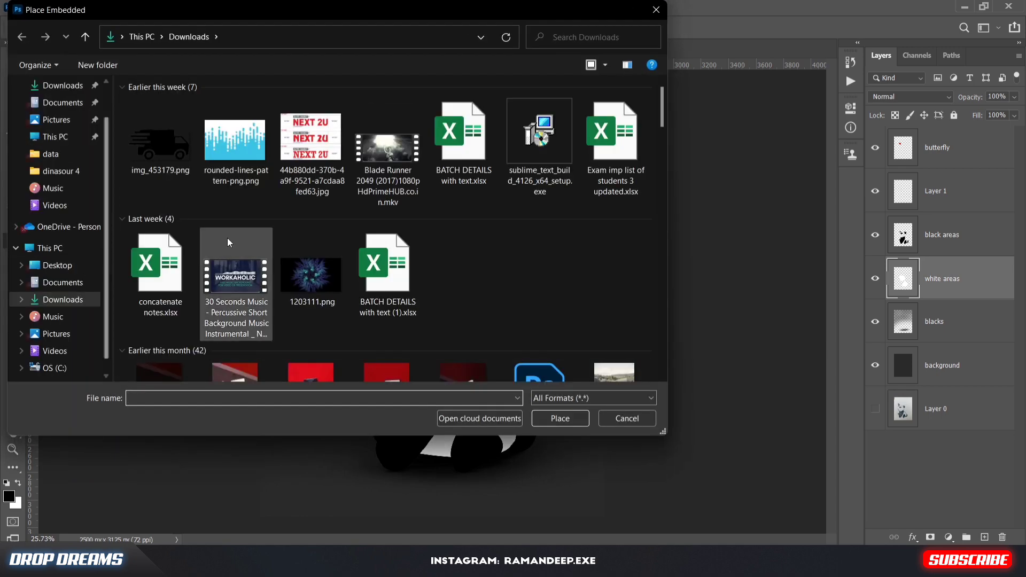
pyautogui.click(55, 351)
pyautogui.scroll(-10, 218, 293)
pyautogui.scroll(3, 457, 133)
pyautogui.scroll(-3, 457, 133)
pyautogui.doubleClick(458, 140)
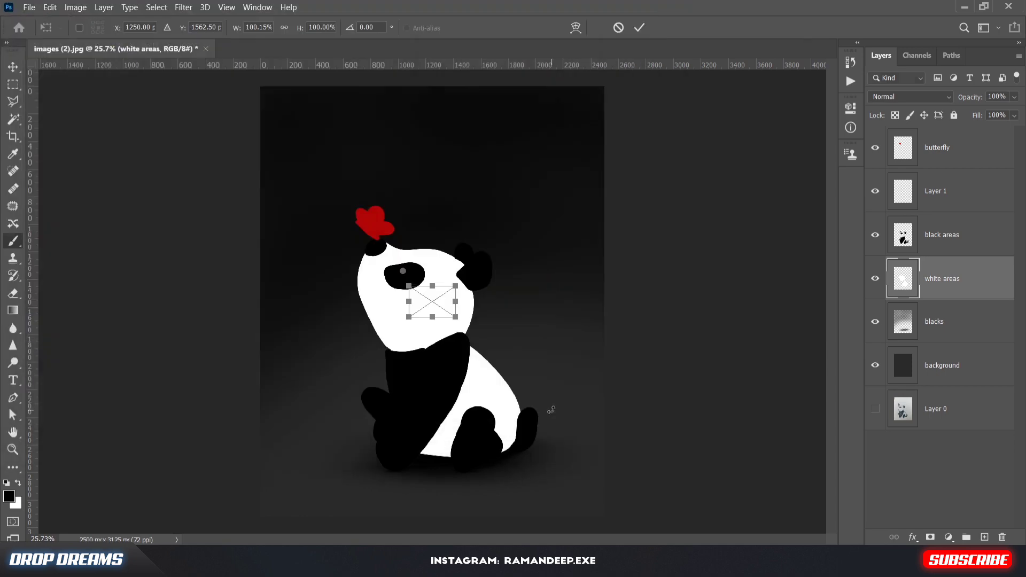
# Step: Enlarge, rotate and flip the fur texture to cover the panda's head, and clip it to the white areas layer
pyautogui.moveTo(439, 305); pyautogui.dragTo(657, 312)
pyautogui.moveTo(556, 267); pyautogui.dragTo(438, 296)
pyautogui.moveTo(568, 325); pyautogui.dragTo(366, 195)
pyautogui.moveTo(390, 265); pyautogui.dragTo(357, 229)
pyautogui.moveTo(347, 315)
pyautogui.mouseDown()
pyautogui.moveTo(331, 295)
pyautogui.moveTo(343, 305)
pyautogui.mouseUp()
pyautogui.moveTo(391, 256); pyautogui.dragTo(431, 219)
pyautogui.rightClick(427, 261)
pyautogui.click(460, 467)
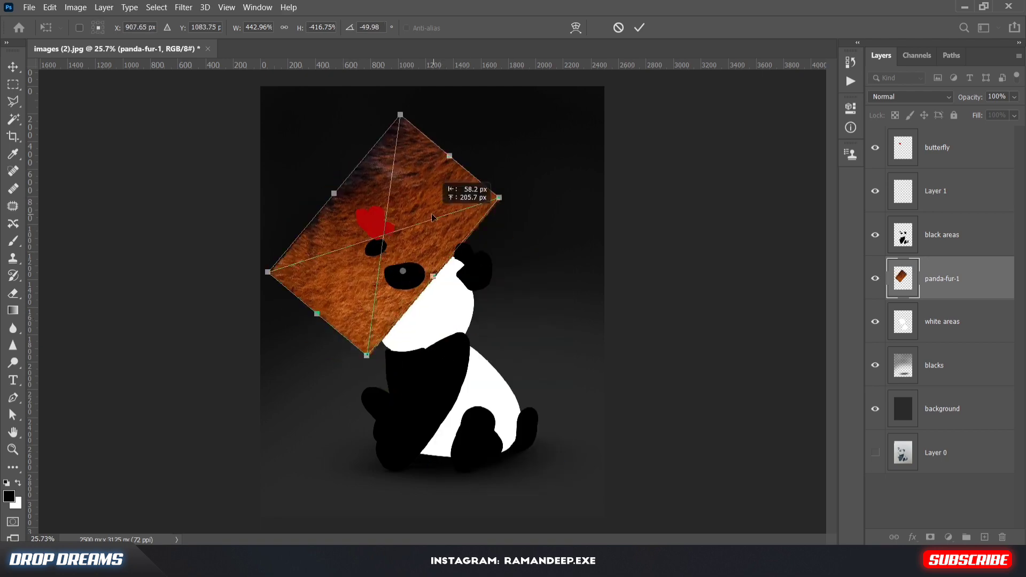
pyautogui.moveTo(481, 278); pyautogui.dragTo(415, 138)
pyautogui.moveTo(395, 243); pyautogui.dragTo(392, 285)
pyautogui.click(639, 28)
pyautogui.keyDown('alt'); pyautogui.click(961, 300); pyautogui.keyUp('alt')
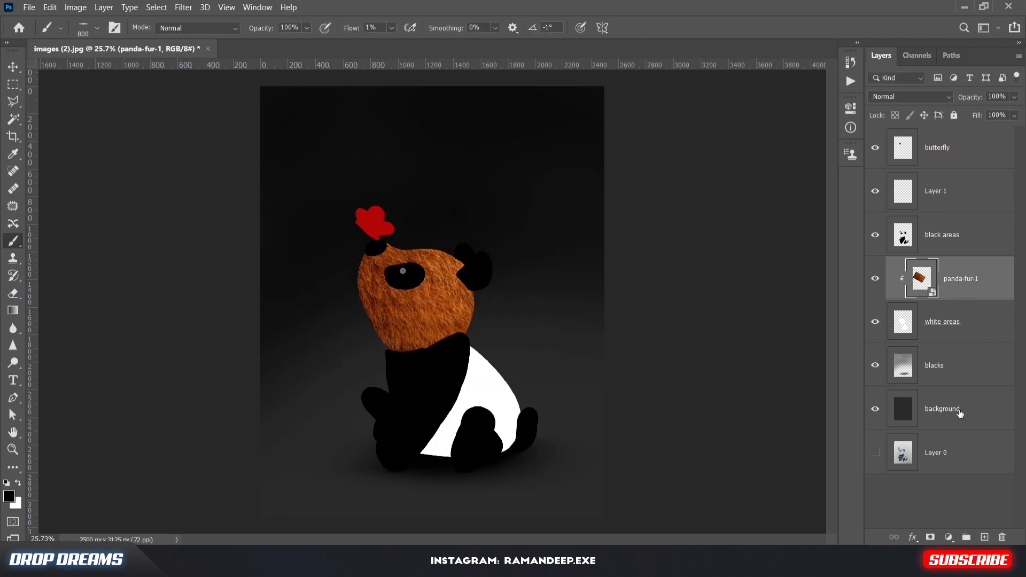
# Step: Duplicate the fur texture, rotate the copy over the panda's white body, and clip it to the white areas layer
pyautogui.hotkey('ctrl', 'j')
pyautogui.hotkey('ctrl', 't')
pyautogui.moveTo(442, 222); pyautogui.dragTo(471, 394)
pyautogui.moveTo(489, 354); pyautogui.dragTo(464, 378)
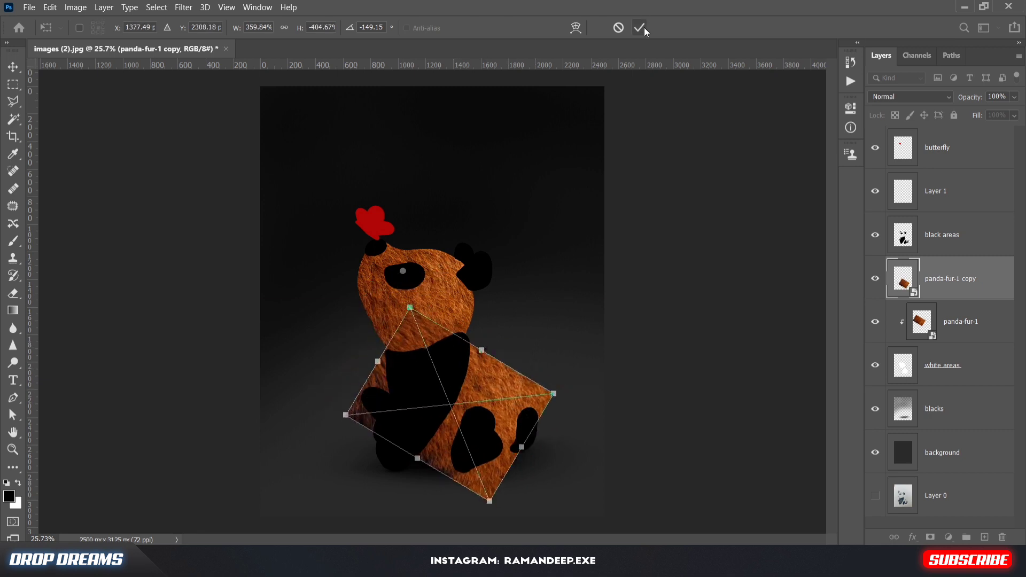
pyautogui.click(640, 28)
pyautogui.keyDown('alt'); pyautogui.click(961, 300); pyautogui.keyUp('alt')
# Step: Add a clipped Hue/Saturation adjustment above the white-area fur with saturation -100 and slightly raised lightness
pyautogui.click(949, 537)
pyautogui.click(930, 410)
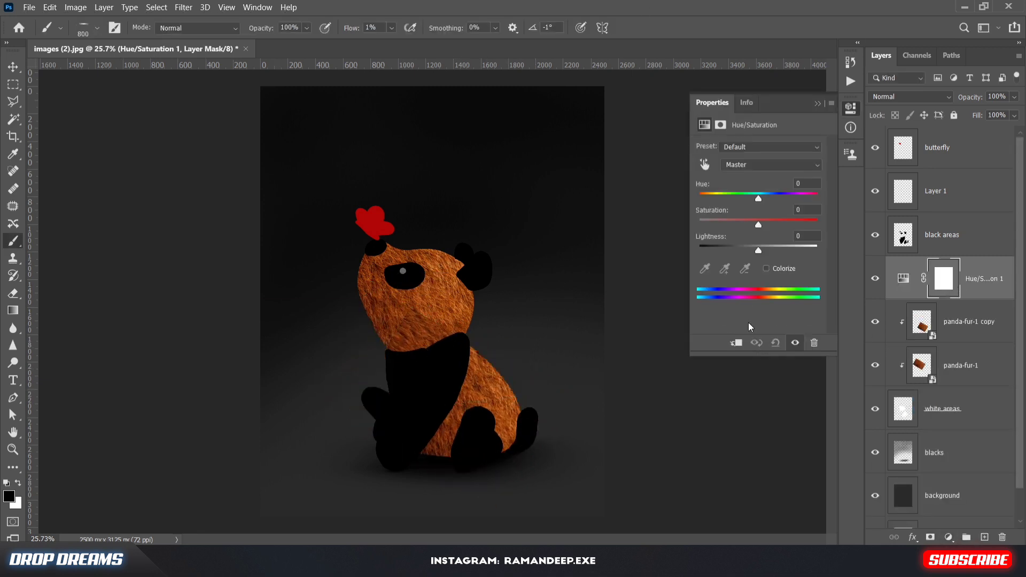
pyautogui.click(737, 342)
pyautogui.moveTo(761, 251); pyautogui.dragTo(771, 251)
pyautogui.moveTo(759, 225); pyautogui.dragTo(699, 225)
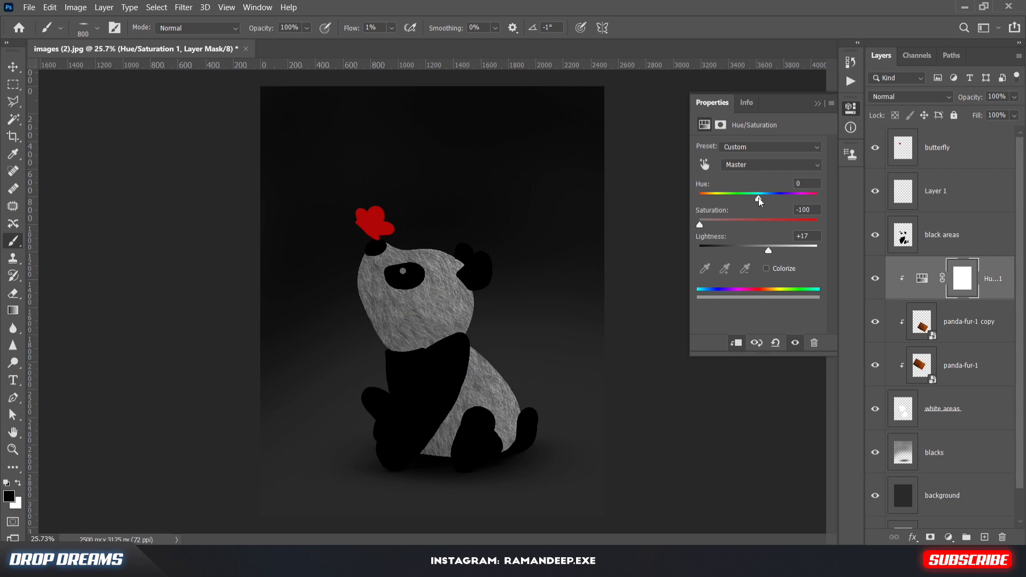
pyautogui.moveTo(768, 251); pyautogui.dragTo(763, 251)
pyautogui.click(848, 111)
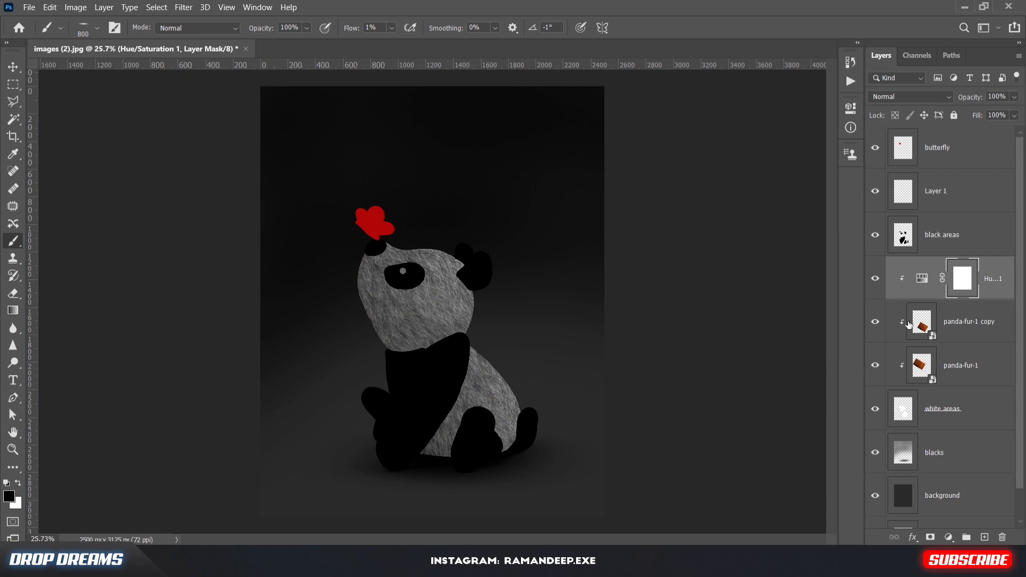
pyautogui.click(948, 536)
pyautogui.click(733, 329)
pyautogui.scroll(8, 383, 245)
pyautogui.scroll(-9, 406, 261)
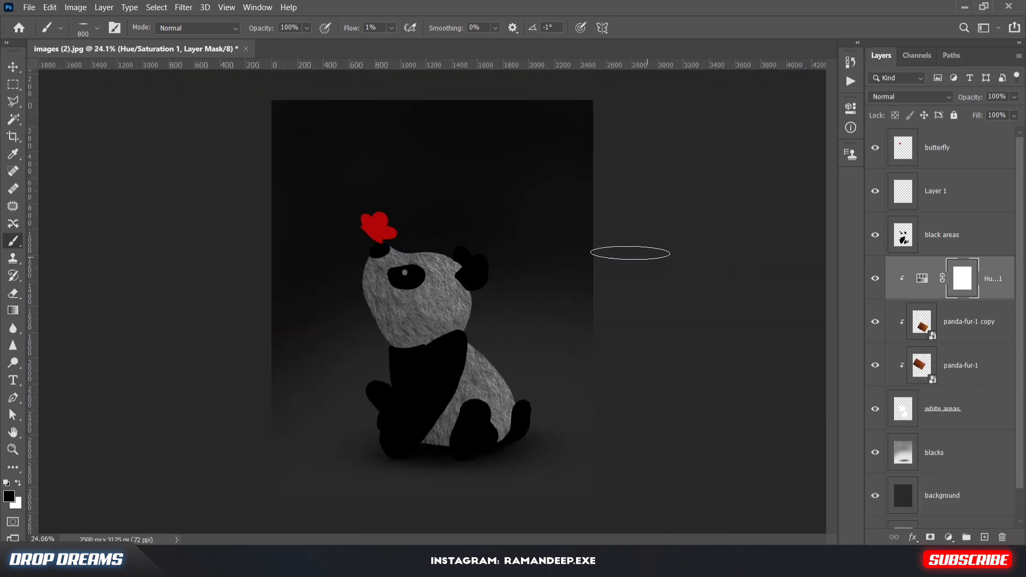
pyautogui.scroll(1, 630, 251)
# Step: Place panda-fur-1.jpg as an embedded image above the black areas layer
pyautogui.click(952, 235)
pyautogui.click(50, 7)
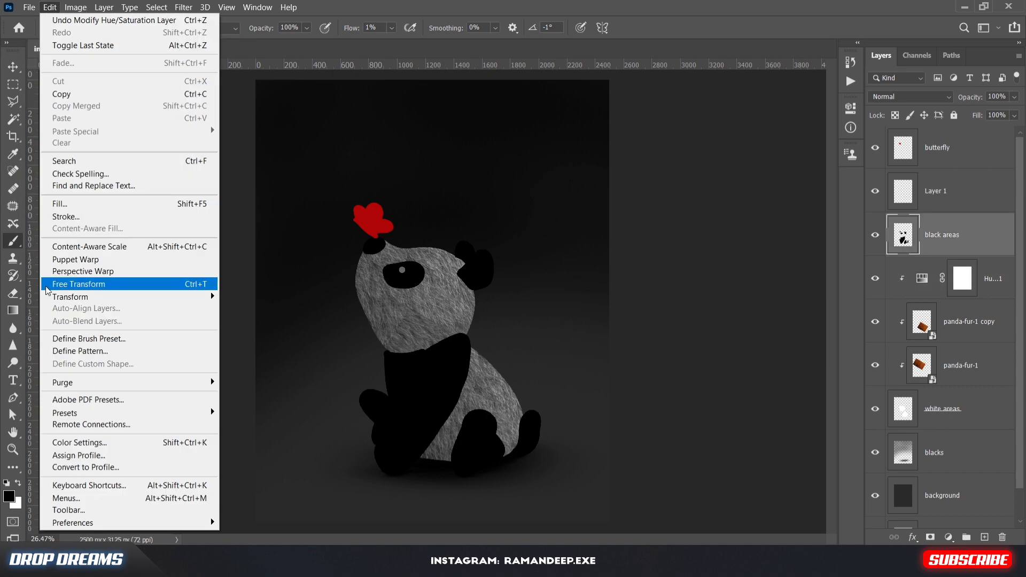
pyautogui.click(80, 281)
pyautogui.scroll(-10, 374, 240)
pyautogui.doubleClick(451, 195)
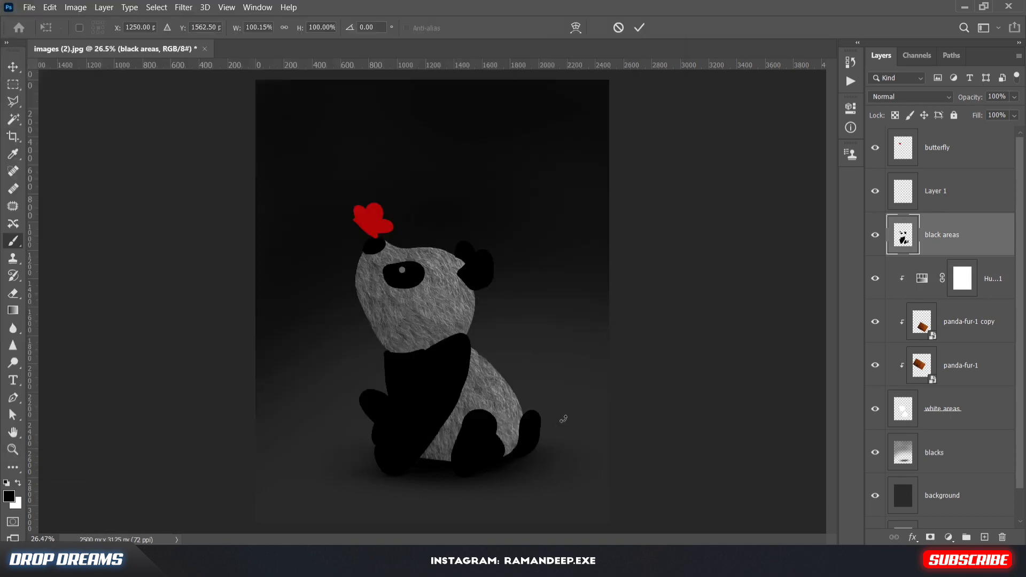
# Step: Flip and enlarge the new fur texture over the panda's head and clip it to the black areas layer
pyautogui.rightClick(432, 284)
pyautogui.click(463, 490)
pyautogui.moveTo(438, 292); pyautogui.dragTo(539, 353)
pyautogui.moveTo(433, 371); pyautogui.dragTo(412, 311)
pyautogui.press('Return')
pyautogui.keyDown('alt'); pyautogui.click(962, 253); pyautogui.keyUp('alt')
# Step: Duplicate the clipped fur texture, rotate and enlarge the copy over the panda's body, and clip it to black areas
pyautogui.hotkey('ctrl', 'j')
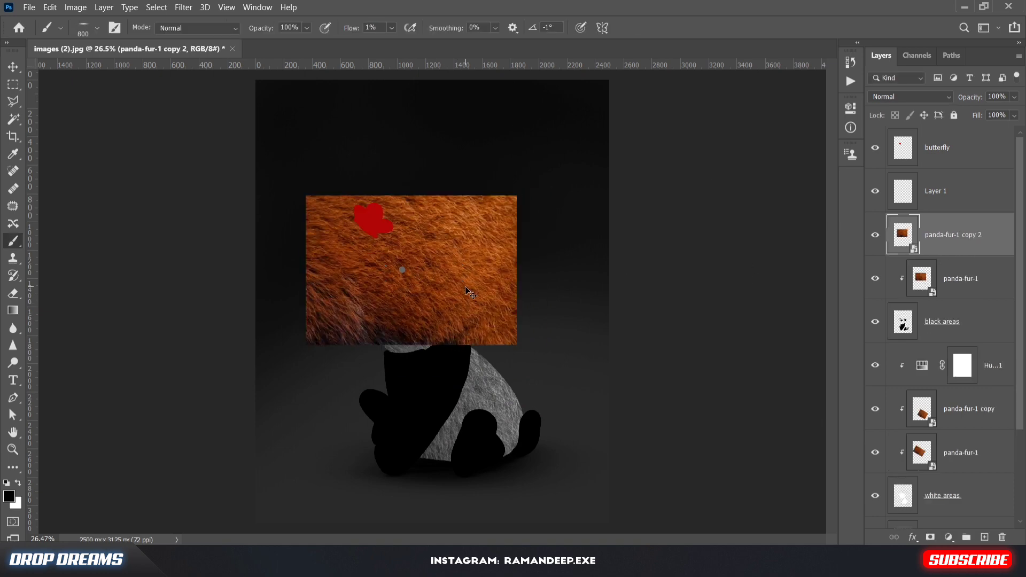
pyautogui.hotkey('ctrl', 't')
pyautogui.moveTo(466, 287); pyautogui.dragTo(498, 425)
pyautogui.moveTo(566, 326); pyautogui.dragTo(588, 413)
pyautogui.moveTo(399, 463); pyautogui.dragTo(386, 480)
pyautogui.click(639, 27)
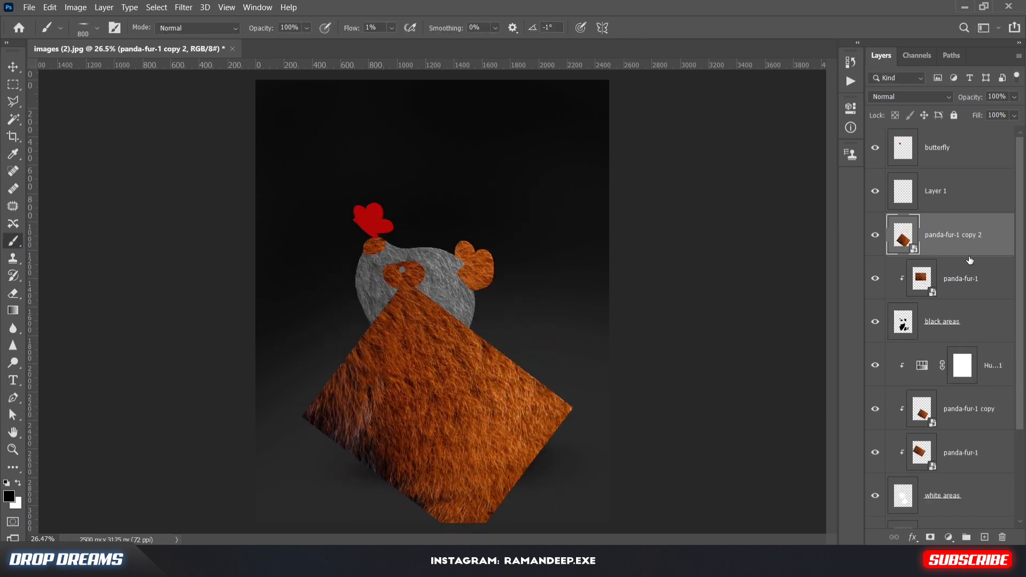
pyautogui.keyDown('alt'); pyautogui.click(907, 256); pyautogui.keyUp('alt')
# Step: Add a clipped Hue/Saturation adjustment that fully desaturates and darkens the fur on the black areas
pyautogui.click(948, 537)
pyautogui.click(942, 411)
pyautogui.moveTo(759, 224); pyautogui.dragTo(699, 225)
pyautogui.moveTo(758, 250); pyautogui.dragTo(724, 255)
pyautogui.click(736, 342)
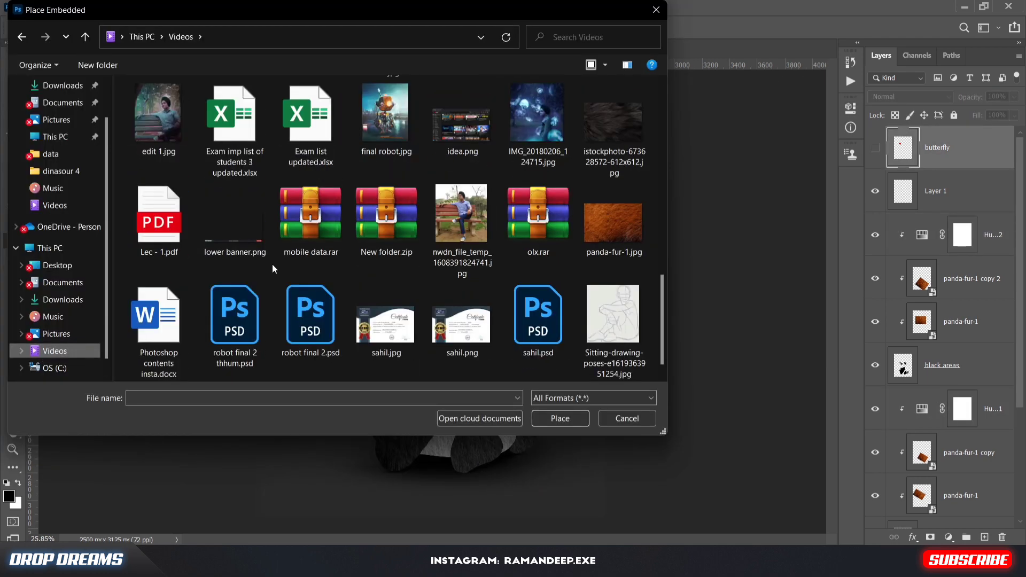
pyautogui.scroll(-1, 271, 264)
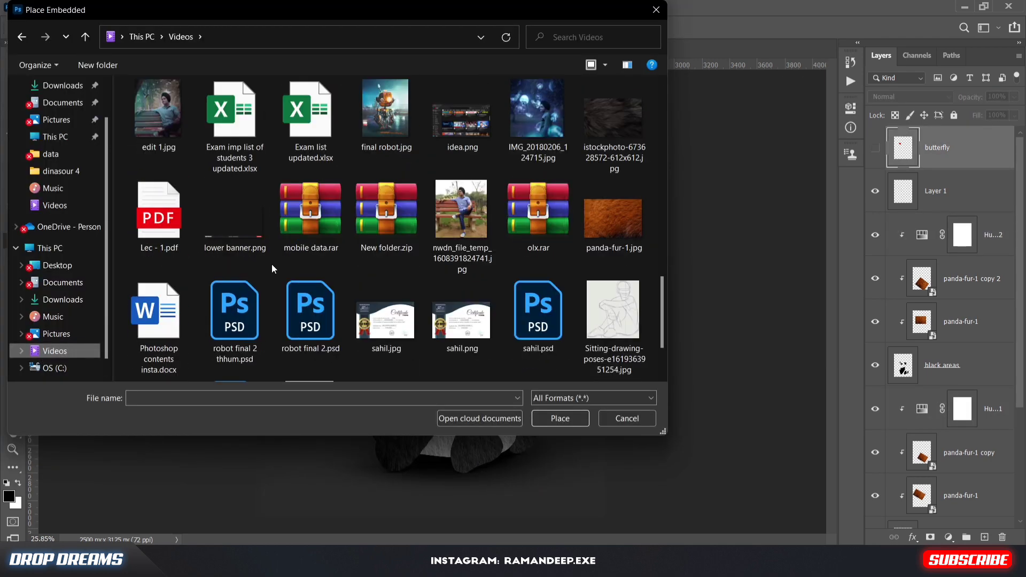
pyautogui.scroll(2, 272, 264)
pyautogui.click(191, 219)
pyautogui.click(560, 419)
# Step: Flip, rotate and position the butterfly photo above the panda's nose
pyautogui.moveTo(470, 309); pyautogui.dragTo(448, 215)
pyautogui.rightClick(449, 215)
pyautogui.click(486, 420)
pyautogui.moveTo(488, 258)
pyautogui.mouseDown()
pyautogui.moveTo(489, 186)
pyautogui.moveTo(435, 199)
pyautogui.moveTo(454, 197)
pyautogui.mouseUp()
pyautogui.press('Return')
# Step: Select the butterfly in the placed photo with the Object Selection Tool, including its body and legs
pyautogui.rightClick(14, 86)
pyautogui.rightClick(16, 106)
pyautogui.rightClick(15, 119)
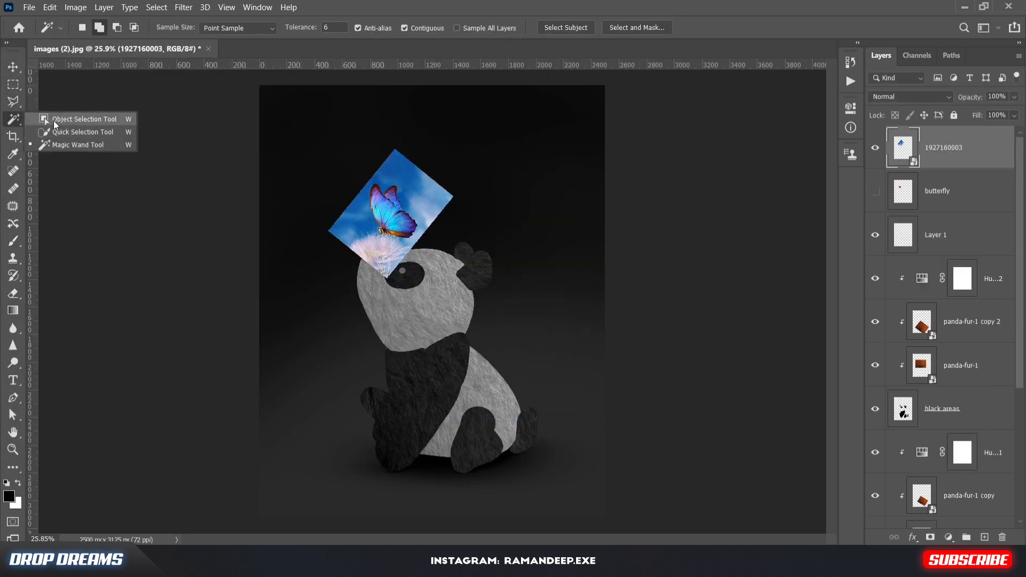
pyautogui.press('p')
pyautogui.scroll(5, 365, 212)
pyautogui.click(13, 119)
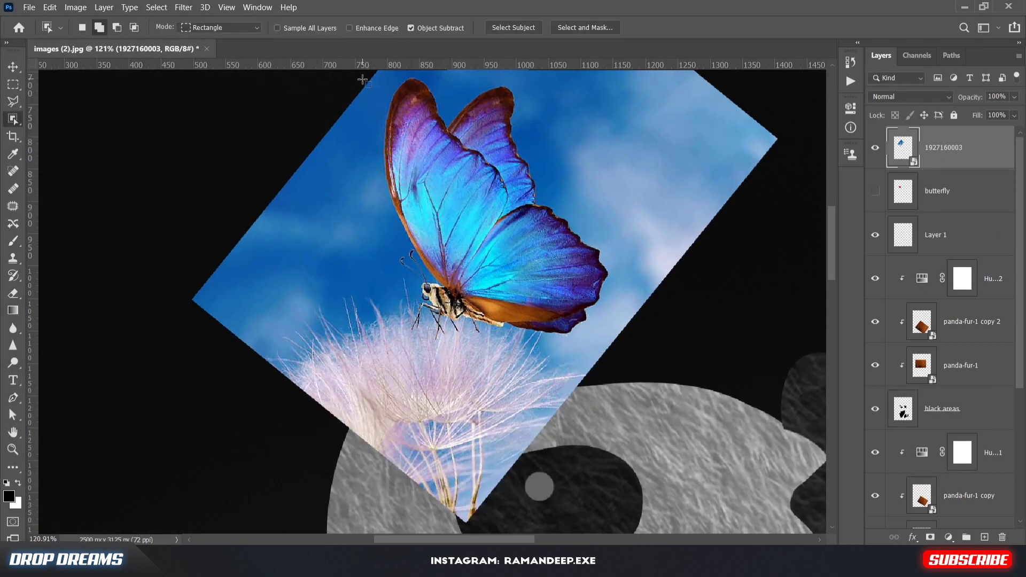
pyautogui.moveTo(374, 230); pyautogui.dragTo(607, 342)
pyautogui.moveTo(403, 273); pyautogui.dragTo(486, 349)
# Step: Add a layer mask from the butterfly selection and refine its edges in Select and Mask
pyautogui.click(930, 537)
pyautogui.rightClick(932, 150)
pyautogui.click(912, 253)
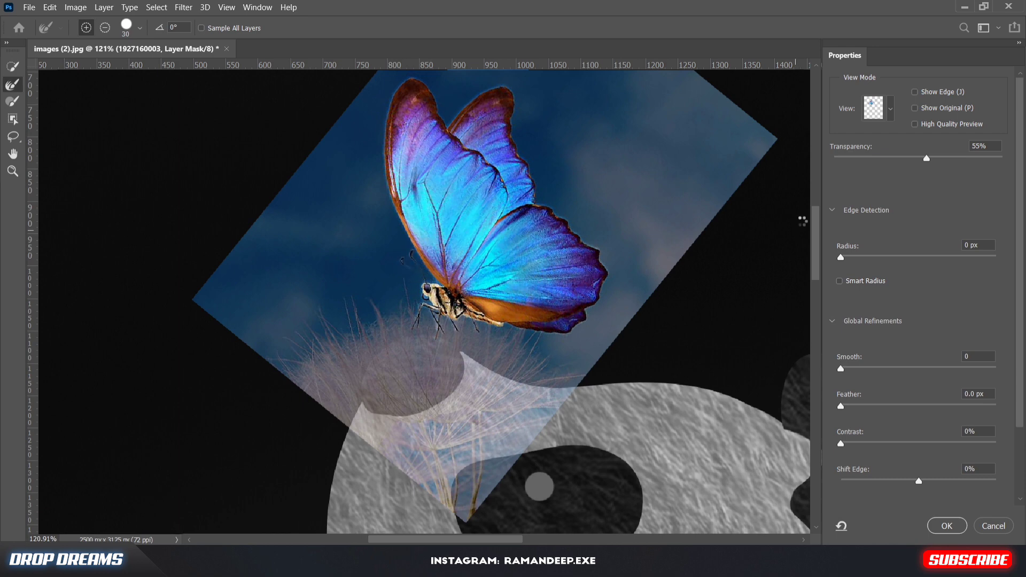
pyautogui.click(946, 526)
# Step: Clean up the butterfly mask around the legs, head and antennae with a small hard round brush at 100% flow
pyautogui.scroll(4, 401, 306)
pyautogui.click(13, 241)
pyautogui.click(92, 30)
pyautogui.click(88, 86)
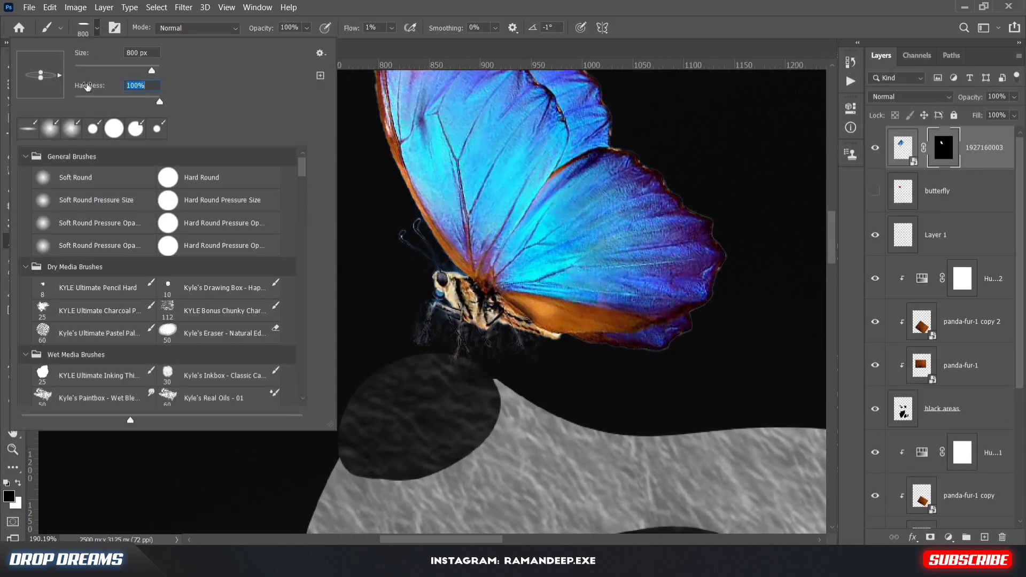
pyautogui.moveTo(41, 78); pyautogui.dragTo(41, 91)
pyautogui.moveTo(151, 70); pyautogui.dragTo(104, 70)
pyautogui.press('Return')
pyautogui.press('[')
pyautogui.press('[')
pyautogui.press('[')
pyautogui.press('[')
pyautogui.press('[')
pyautogui.press('[')
pyautogui.press('[')
pyautogui.press('[')
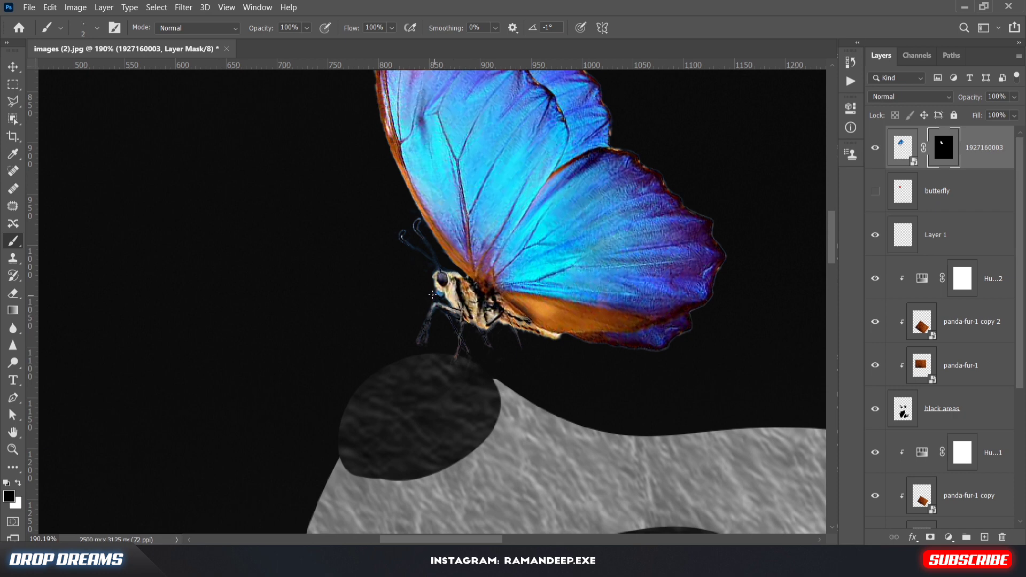
# Step: Show the red butterfly shape as a guide, scale and rotate the masked butterfly to match it, and hide the guide
pyautogui.hotkey('ctrl', '0')
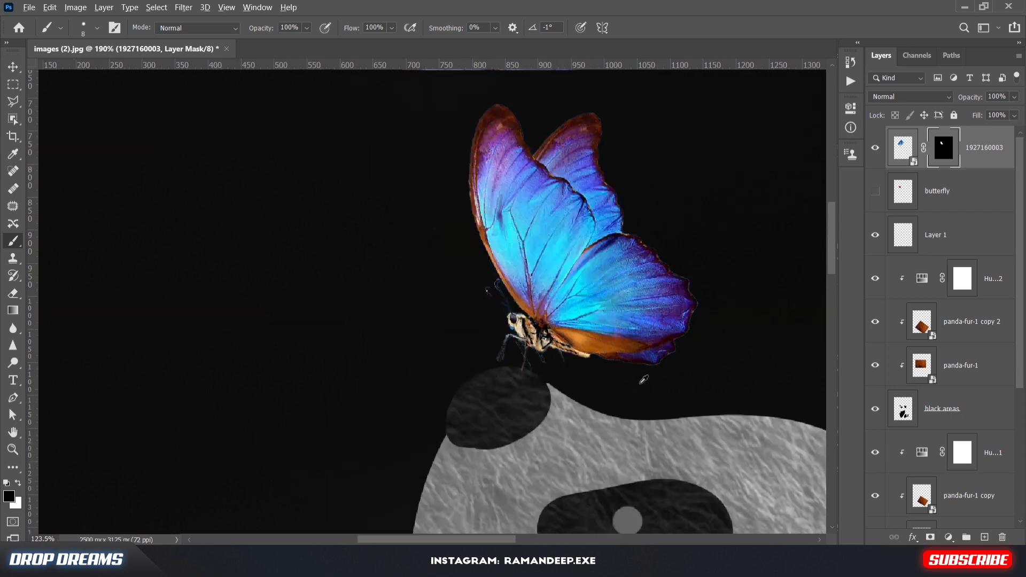
pyautogui.click(876, 191)
pyautogui.hotkey('ctrl', 't')
pyautogui.moveTo(380, 209); pyautogui.dragTo(365, 215)
pyautogui.moveTo(438, 147); pyautogui.dragTo(412, 175)
pyautogui.moveTo(420, 304); pyautogui.dragTo(447, 273)
pyautogui.moveTo(387, 253); pyautogui.dragTo(425, 241)
pyautogui.moveTo(399, 236); pyautogui.dragTo(407, 240)
pyautogui.click(661, 27)
pyautogui.click(876, 191)
pyautogui.scroll(1, 374, 263)
pyautogui.scroll(-3, 374, 263)
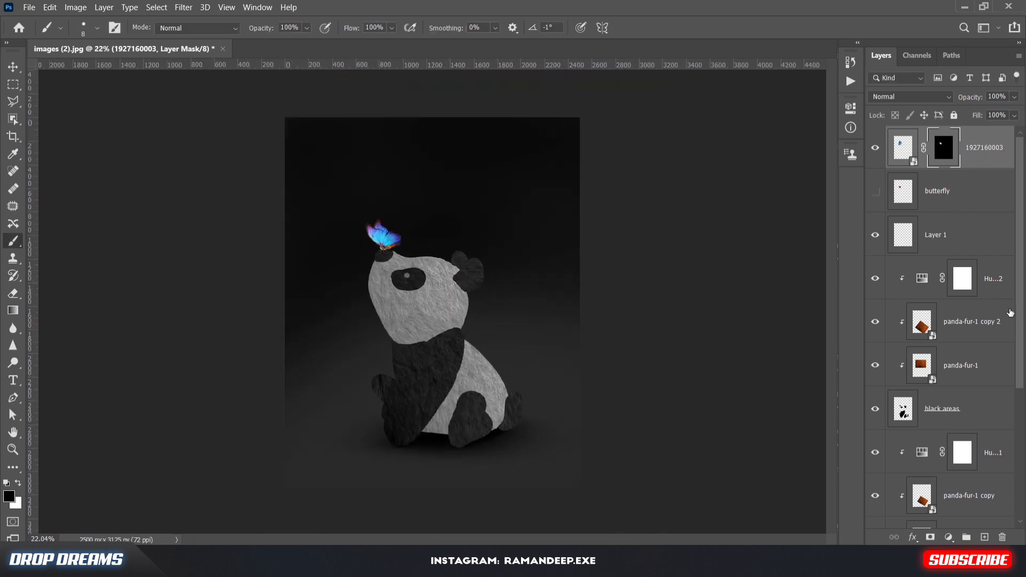
# Step: Choose the 900 px wispy grass-like brush tip in Brush Settings and adjust its spacing for painting fur strands
pyautogui.click(940, 253)
pyautogui.scroll(10, 395, 269)
pyautogui.click(901, 399)
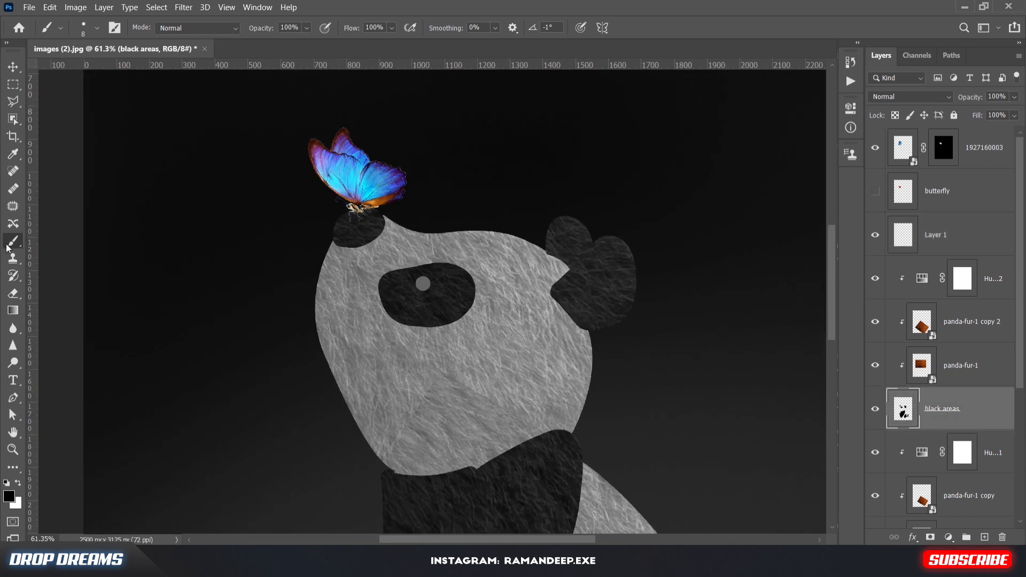
pyautogui.click(59, 29)
pyautogui.scroll(-2, 103, 261)
pyautogui.scroll(2, 105, 183)
pyautogui.click(114, 28)
pyautogui.moveTo(827, 179); pyautogui.dragTo(827, 192)
pyautogui.scroll(-1, 782, 236)
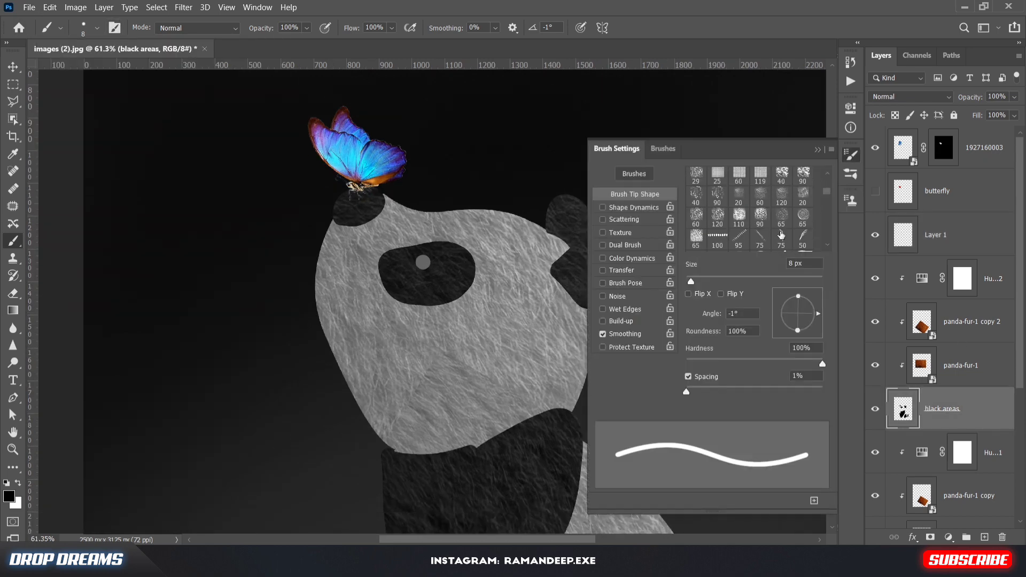
pyautogui.scroll(-5, 781, 235)
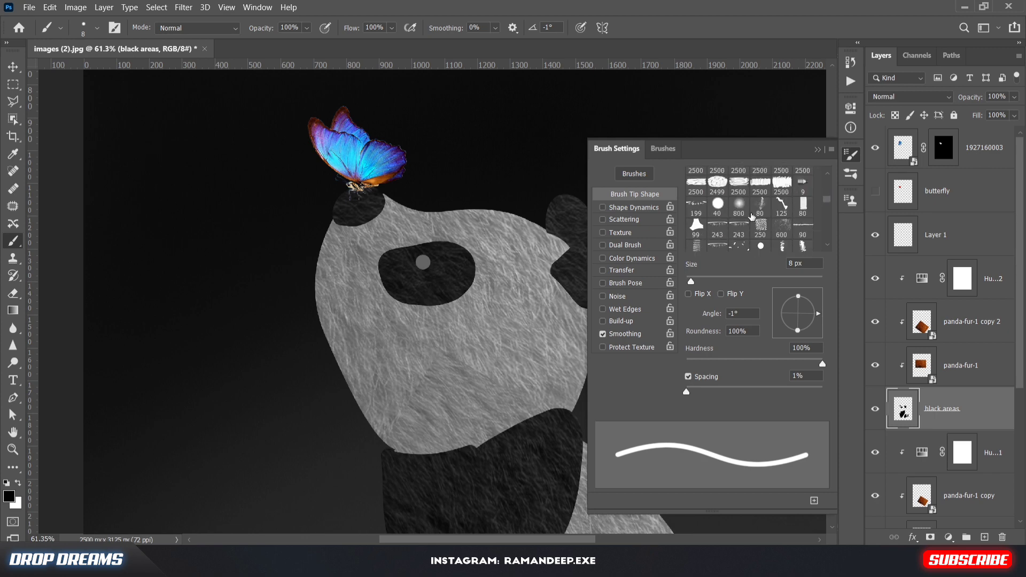
pyautogui.scroll(-6, 753, 215)
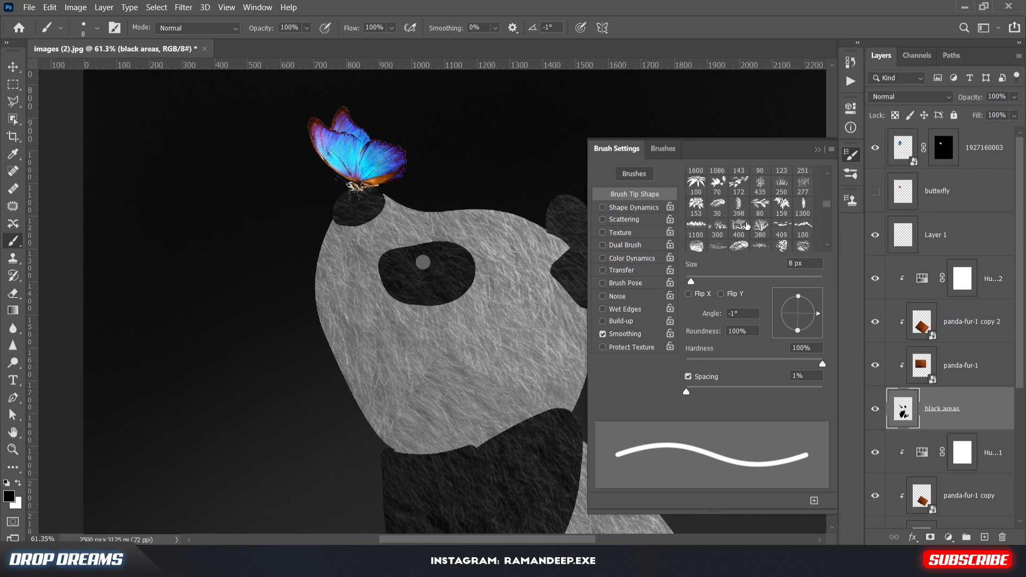
pyautogui.scroll(-6, 747, 227)
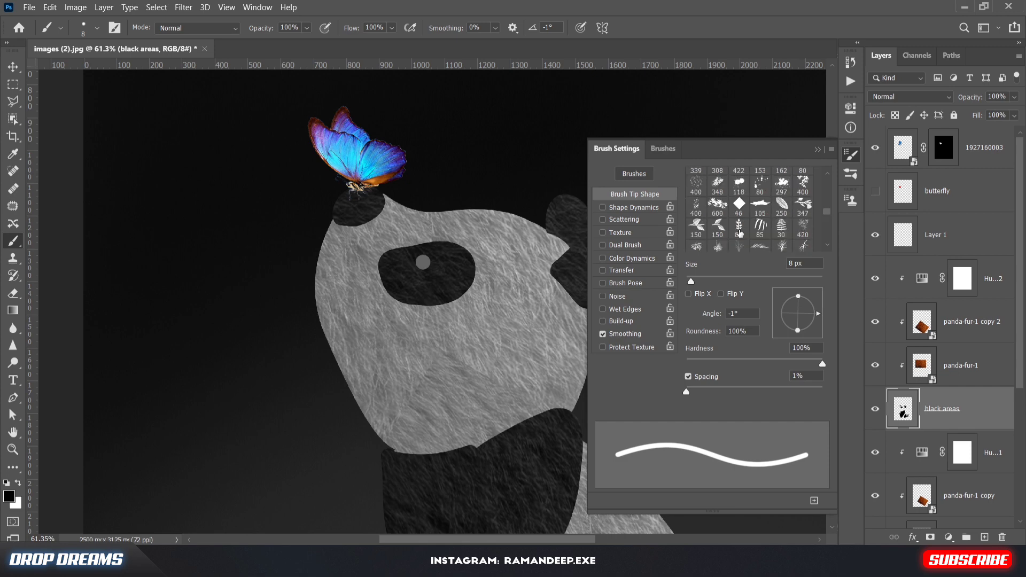
pyautogui.scroll(-3, 739, 233)
pyautogui.click(760, 206)
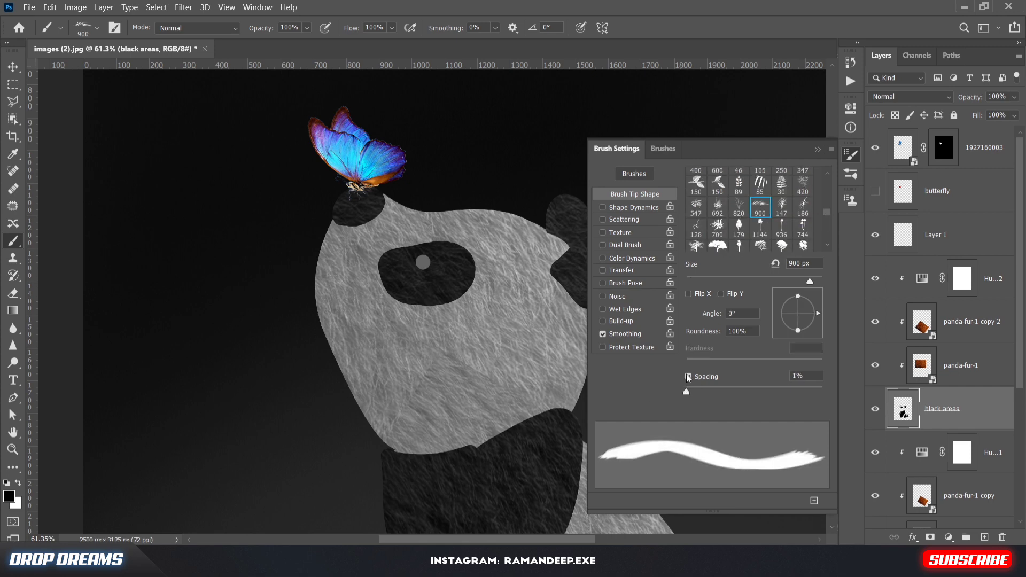
pyautogui.moveTo(717, 403); pyautogui.dragTo(790, 401)
pyautogui.click(817, 149)
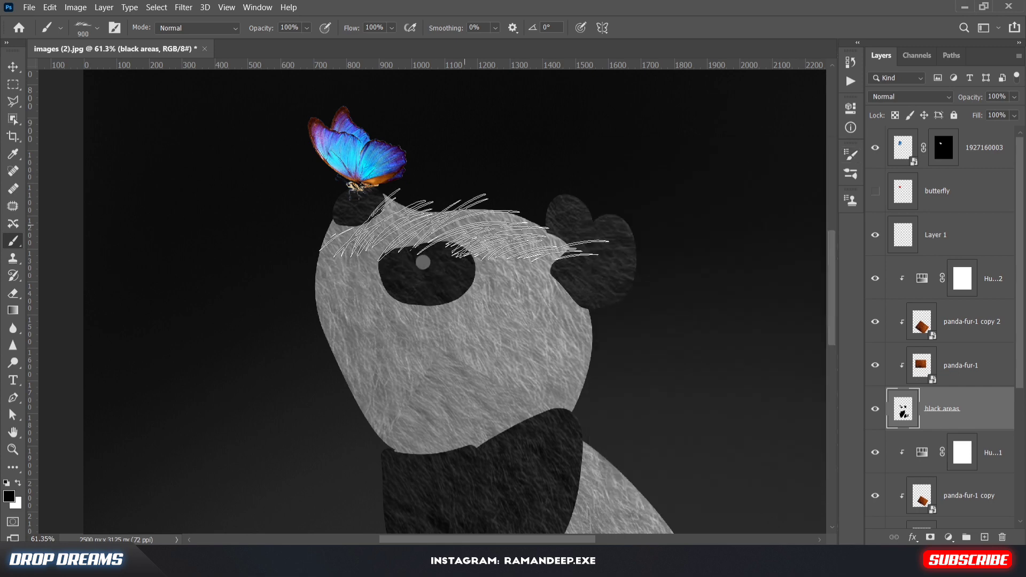
# Step: Paint white fur strands along the top and back edges of the head on the white areas layer, with the brush reduced to 45 px
pyautogui.press('[')
pyautogui.press('[')
pyautogui.press('[')
pyautogui.press('[')
pyautogui.press('[')
pyautogui.press('[')
pyautogui.press('[')
pyautogui.press('[')
pyautogui.press('[')
pyautogui.press('[')
pyautogui.press('[')
pyautogui.press('[')
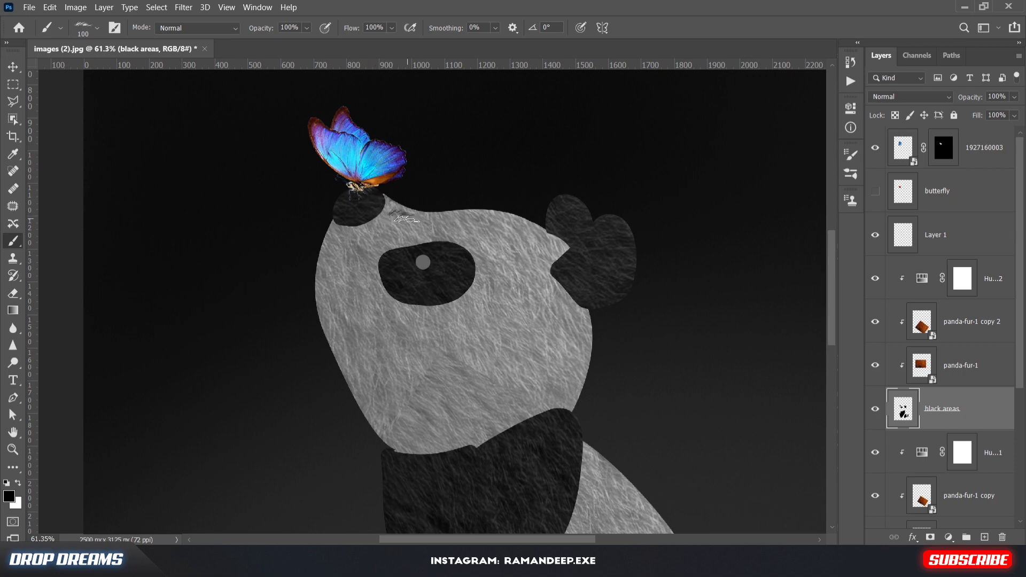
pyautogui.press('x')
pyautogui.scroll(-3, 918, 419)
pyautogui.click(951, 445)
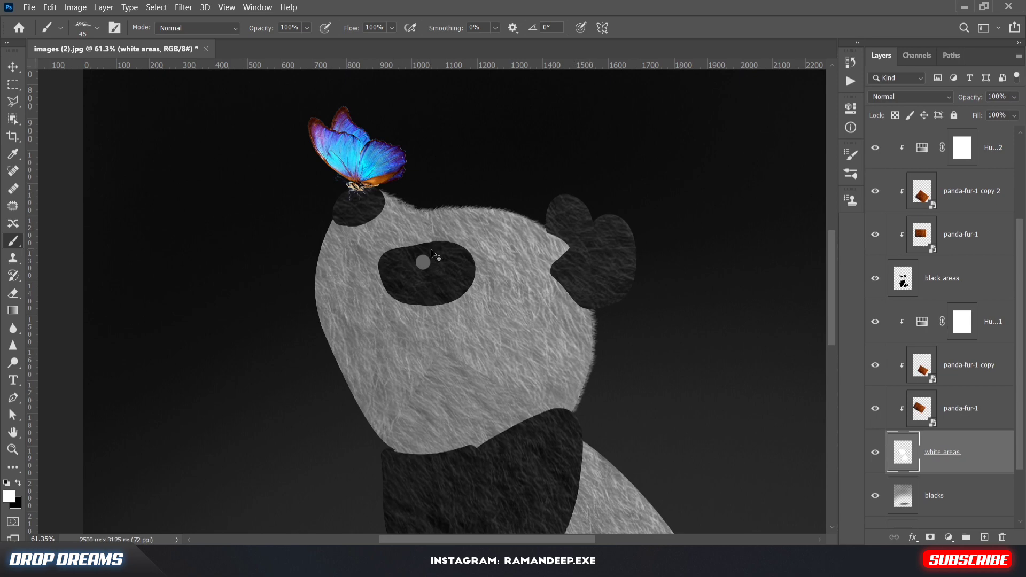
# Step: Rotate the brush tip to 55°, enlarge it to 80 px and paint fur along the front edge of the face
pyautogui.click(97, 28)
pyautogui.click(32, 57)
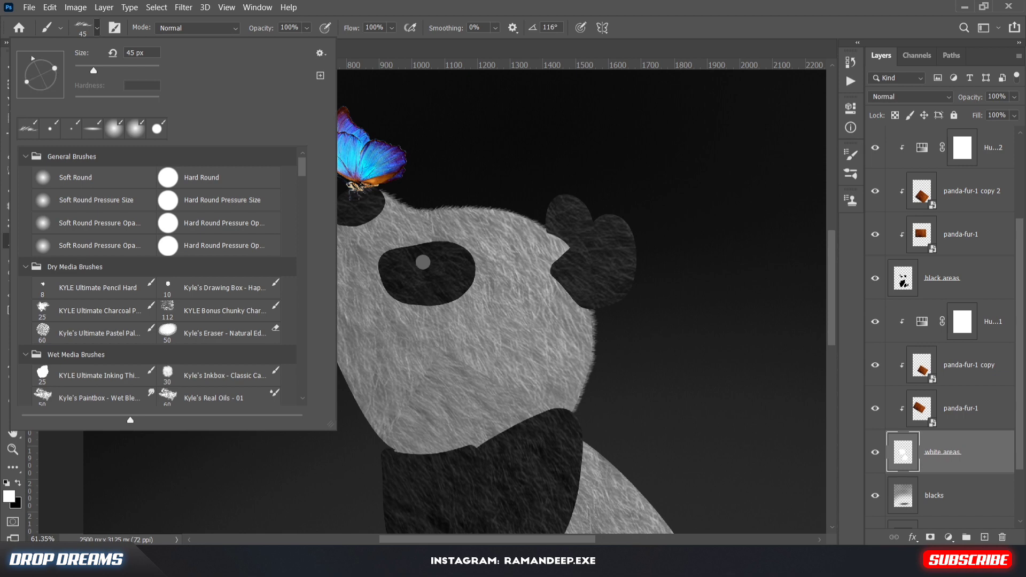
pyautogui.press('Return')
pyautogui.click(332, 225)
pyautogui.click(97, 28)
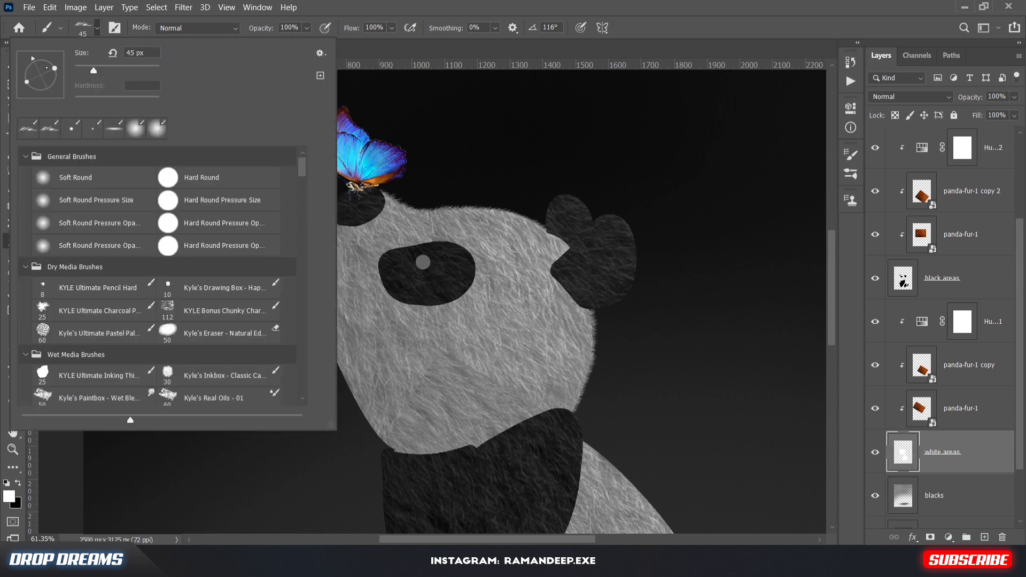
pyautogui.press('Return')
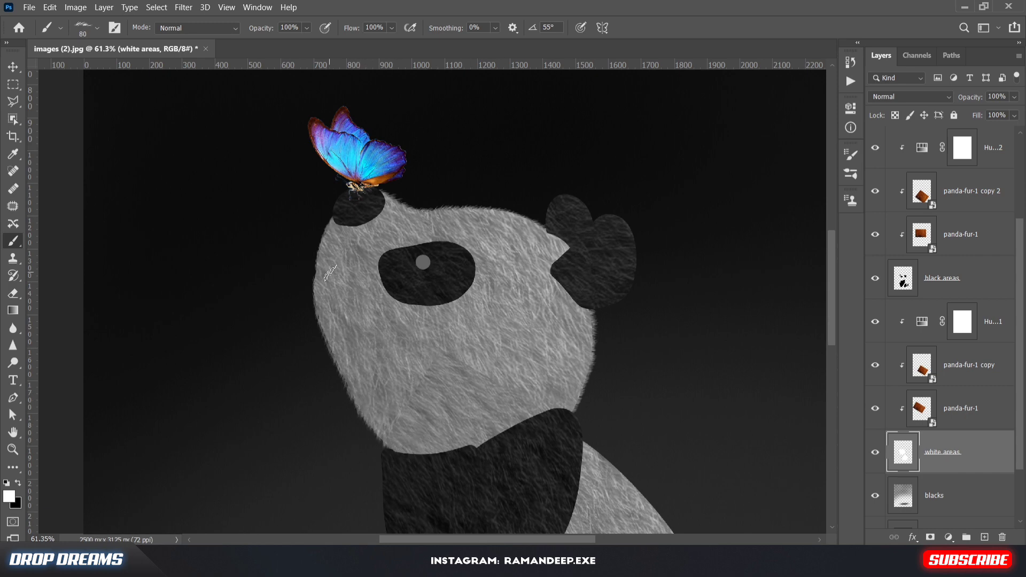
# Step: Rotate the brush tip to -58°, enlarge it to 200 px and add fur strands along the upper back of the white body
pyautogui.click(97, 28)
pyautogui.click(57, 72)
pyautogui.press('Return')
pyautogui.scroll(-6, 524, 319)
pyautogui.click(92, 30)
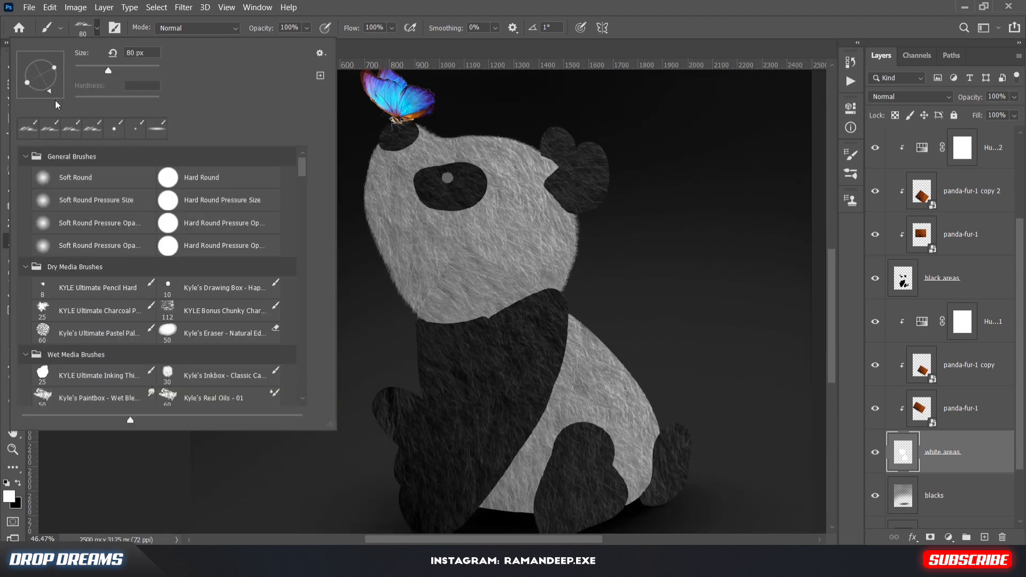
pyautogui.click(52, 96)
pyautogui.press('Return')
pyautogui.press(']')
pyautogui.press(']')
pyautogui.press(']')
pyautogui.press(']')
pyautogui.press(']')
pyautogui.press(']')
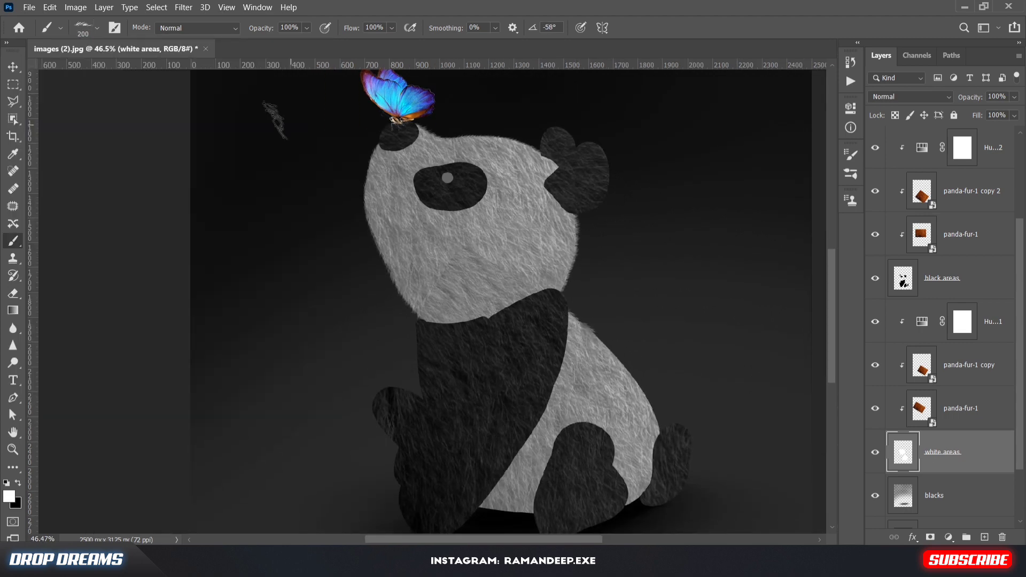
# Step: Rotate the 200 px brush tip to -20° and readjust its angle for the rest of the white body's outline
pyautogui.click(92, 31)
pyautogui.click(34, 86)
pyautogui.press('Return')
pyautogui.click(91, 31)
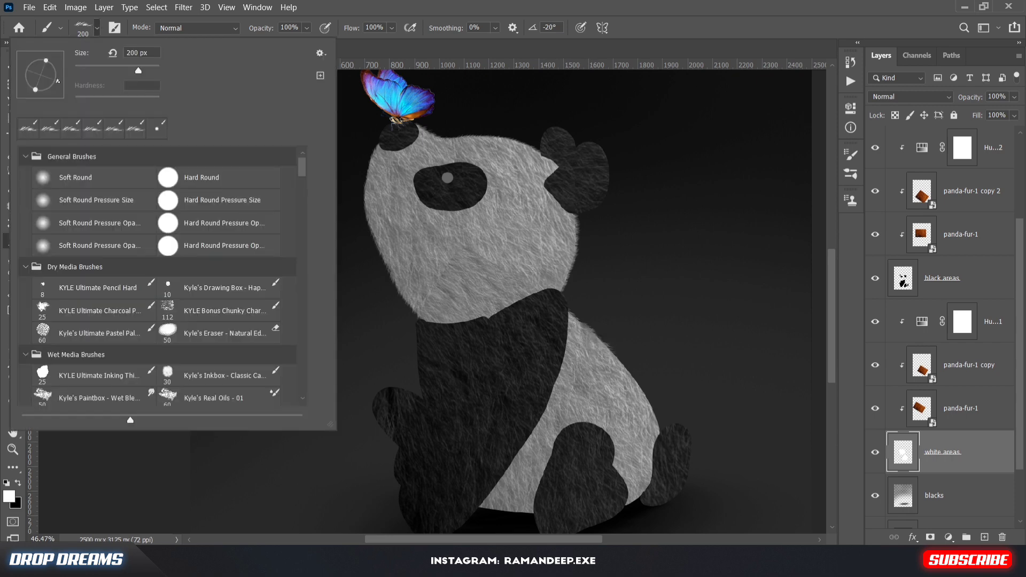
pyautogui.click(32, 88)
pyautogui.press('Return')
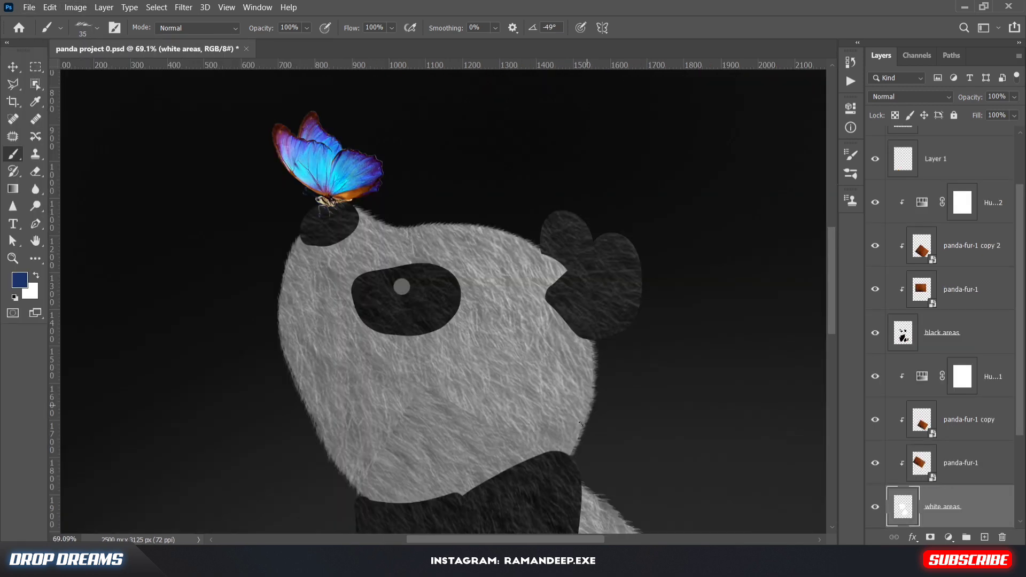
# Step: Paint fur along the jaw and lower face edge on the white areas layer, using a 20 px brush tip at 159°
pyautogui.moveTo(581, 425); pyautogui.dragTo(572, 455)
pyautogui.click(92, 30)
pyautogui.click(25, 67)
pyautogui.press('Return')
pyautogui.click(92, 31)
pyautogui.click(93, 69)
pyautogui.press('Return')
pyautogui.scroll(10, 279, 325)
pyautogui.moveTo(288, 247); pyautogui.dragTo(275, 129)
pyautogui.moveTo(309, 366); pyautogui.dragTo(228, 164)
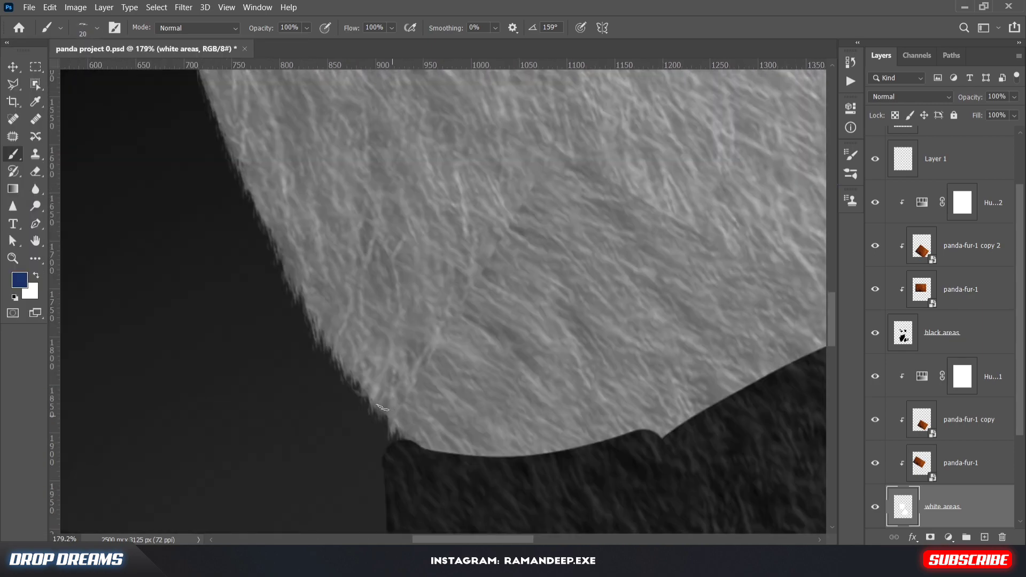
pyautogui.moveTo(382, 407); pyautogui.dragTo(367, 396)
# Step: Raise the lightness of the background layer with Hue/Saturation so the black fur edges can be seen against it
pyautogui.hotkey('ctrl', '0')
pyautogui.scroll(2, 437, 82)
pyautogui.scroll(-3, 935, 452)
pyautogui.scroll(4, 935, 452)
pyautogui.click(943, 376)
pyautogui.scroll(18, 283, 256)
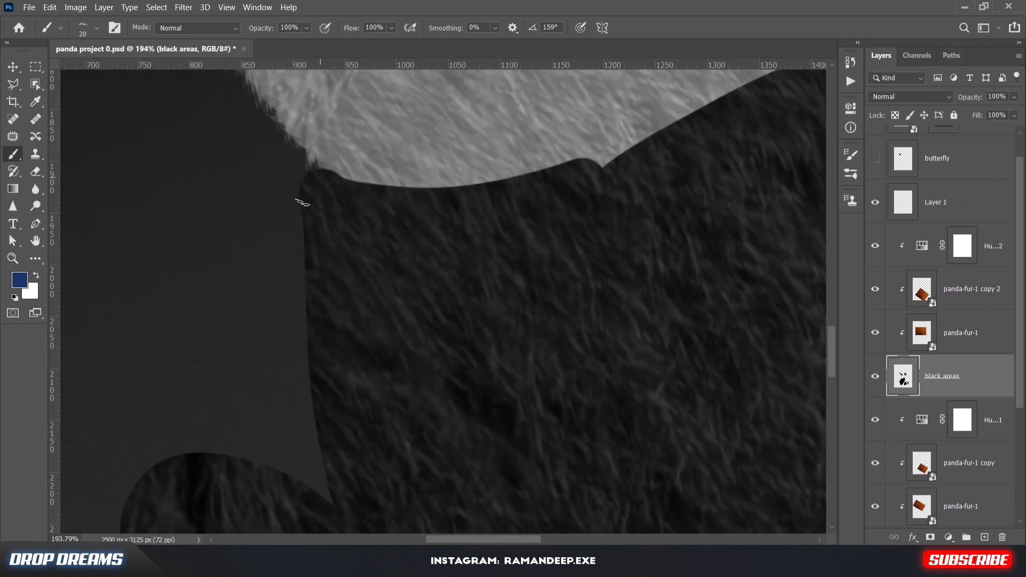
pyautogui.scroll(-4, 935, 452)
pyautogui.click(942, 462)
pyautogui.hotkey('ctrl', 'u')
pyautogui.moveTo(807, 401); pyautogui.dragTo(826, 401)
pyautogui.press('Return')
# Step: Paint black fur strands along the front edge and upper corner of the chest on the black areas layer
pyautogui.click(943, 202)
pyautogui.press('d')
pyautogui.moveTo(303, 214)
pyautogui.mouseDown()
pyautogui.moveTo(337, 490)
pyautogui.moveTo(327, 419)
pyautogui.mouseUp()
pyautogui.moveTo(316, 168); pyautogui.dragTo(368, 181)
# Step: Rotate the brush tip to 92° and paint black fur along the border between the head and the chest
pyautogui.rightClick(121, 123)
pyautogui.moveTo(97, 135); pyautogui.dragTo(107, 124)
pyautogui.press('Return')
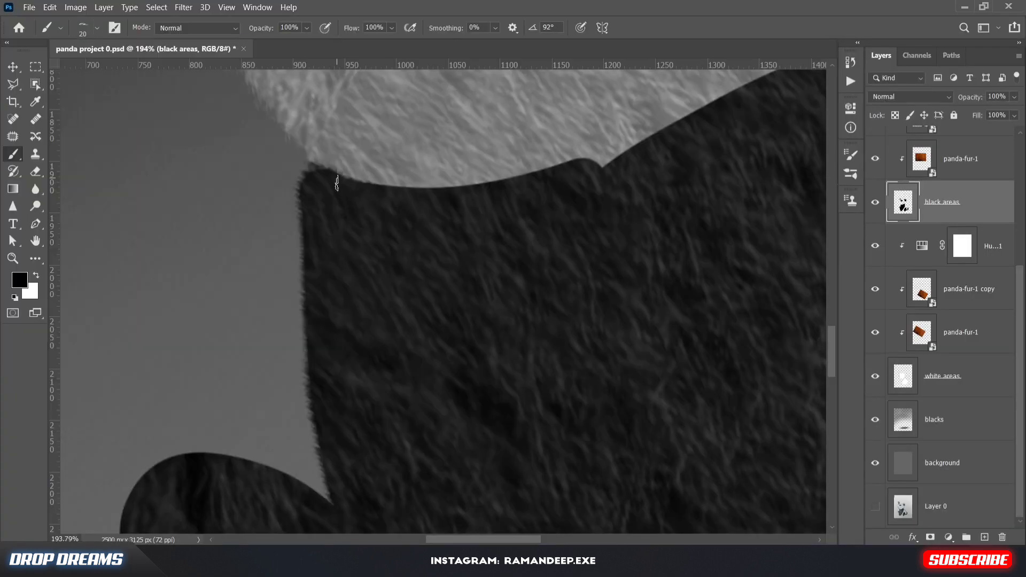
pyautogui.moveTo(337, 183)
pyautogui.mouseDown()
pyautogui.moveTo(539, 171)
pyautogui.moveTo(381, 191)
pyautogui.moveTo(689, 111)
pyautogui.moveTo(505, 232)
pyautogui.mouseUp()
pyautogui.moveTo(510, 235)
pyautogui.mouseDown()
pyautogui.moveTo(561, 206)
pyautogui.moveTo(716, 179)
pyautogui.moveTo(740, 257)
pyautogui.moveTo(730, 383)
pyautogui.moveTo(742, 315)
pyautogui.mouseUp()
pyautogui.moveTo(727, 385); pyautogui.dragTo(731, 180)
pyautogui.moveTo(651, 451)
pyautogui.mouseDown()
pyautogui.moveTo(742, 207)
pyautogui.moveTo(715, 289)
pyautogui.moveTo(731, 159)
pyautogui.mouseUp()
# Step: Rotate the brush tip to -132° and paint black fur along the chest's diagonal edge and around the front leg
pyautogui.click(97, 28)
pyautogui.moveTo(58, 81); pyautogui.dragTo(51, 89)
pyautogui.press('Return')
pyautogui.moveTo(754, 144)
pyautogui.mouseDown()
pyautogui.moveTo(692, 267)
pyautogui.moveTo(550, 465)
pyautogui.moveTo(655, 218)
pyautogui.mouseUp()
pyautogui.moveTo(583, 325)
pyautogui.mouseDown()
pyautogui.moveTo(618, 269)
pyautogui.moveTo(583, 324)
pyautogui.mouseUp()
pyautogui.moveTo(245, 229)
pyautogui.mouseDown()
pyautogui.moveTo(239, 286)
pyautogui.moveTo(256, 362)
pyautogui.moveTo(296, 417)
pyautogui.mouseUp()
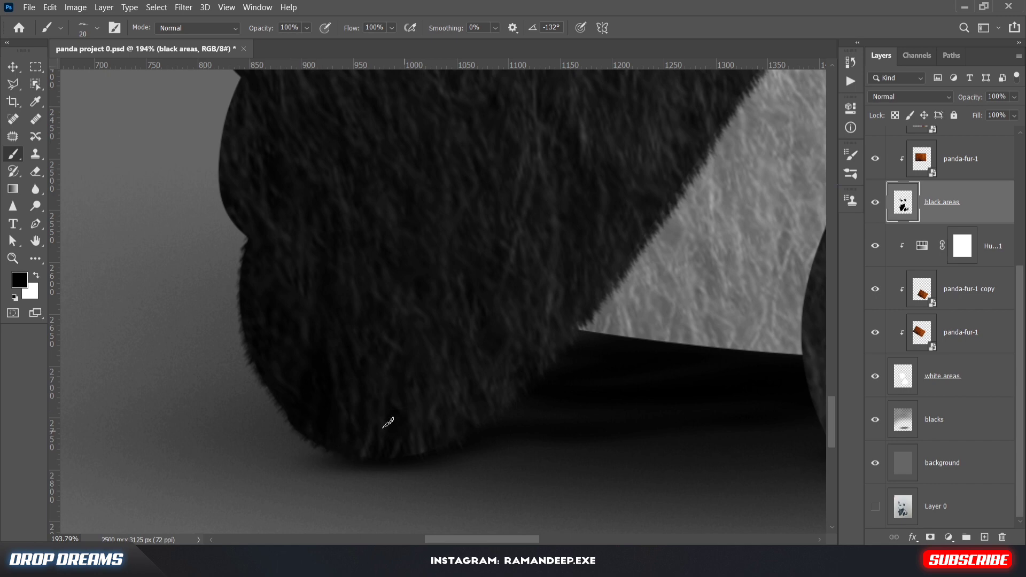
pyautogui.moveTo(240, 78)
pyautogui.mouseDown()
pyautogui.moveTo(223, 168)
pyautogui.moveTo(236, 218)
pyautogui.moveTo(383, 531)
pyautogui.mouseUp()
# Step: Paint black fur strands around the outline of the small raised front paw
pyautogui.moveTo(289, 189)
pyautogui.mouseDown()
pyautogui.moveTo(332, 153)
pyautogui.moveTo(399, 153)
pyautogui.mouseUp()
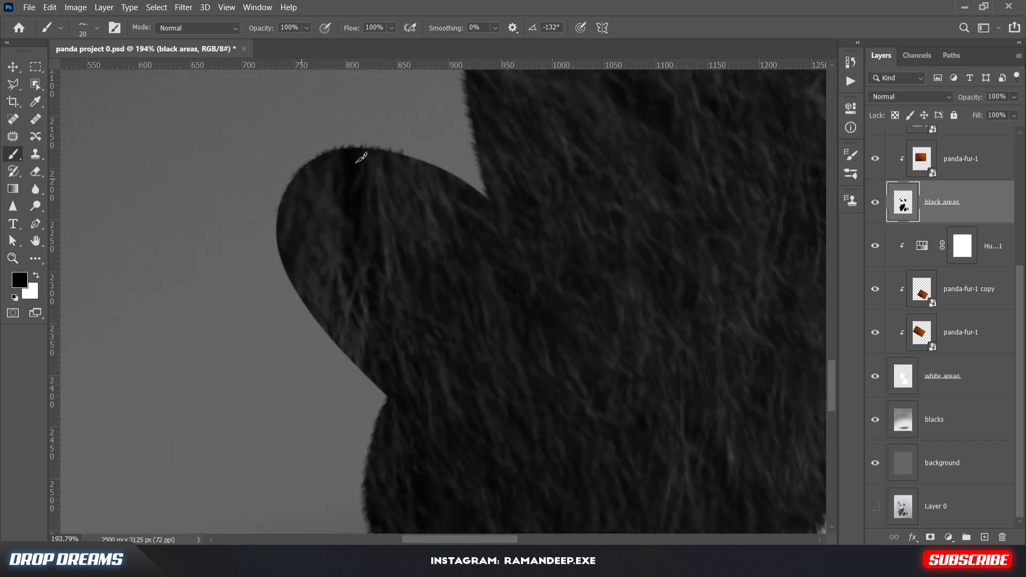
pyautogui.moveTo(280, 214)
pyautogui.mouseDown()
pyautogui.moveTo(293, 279)
pyautogui.moveTo(369, 377)
pyautogui.mouseUp()
pyautogui.moveTo(402, 157); pyautogui.dragTo(483, 192)
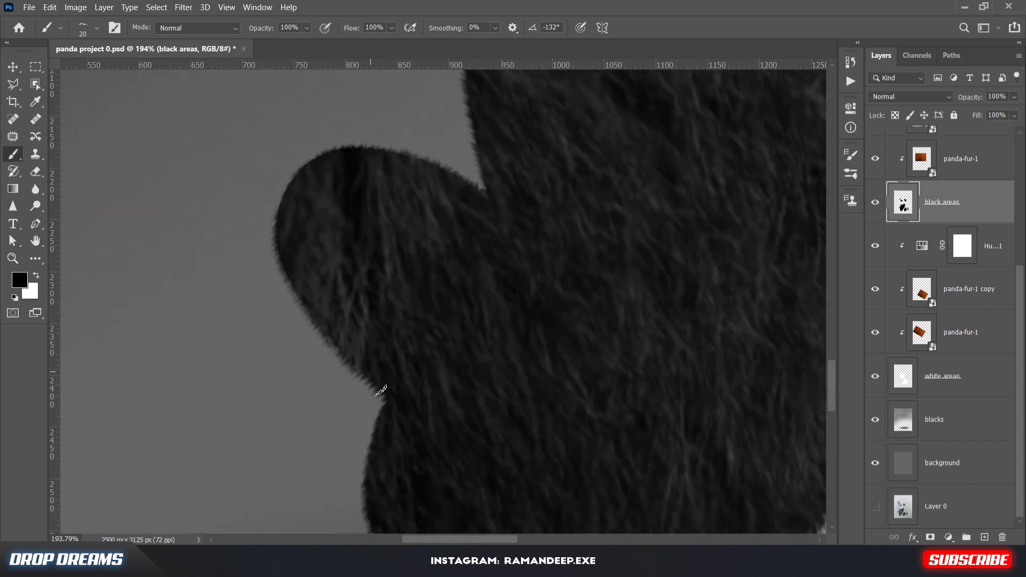
pyautogui.moveTo(381, 390); pyautogui.dragTo(371, 381)
# Step: Paint black fur strands over the top and down the front edge of the near hind leg
pyautogui.hotkey('ctrl', '0')
pyautogui.scroll(5, 400, 407)
pyautogui.scroll(4, 577, 438)
pyautogui.moveTo(577, 439); pyautogui.dragTo(376, 240)
pyautogui.moveTo(379, 246)
pyautogui.mouseDown()
pyautogui.moveTo(335, 378)
pyautogui.moveTo(338, 490)
pyautogui.mouseUp()
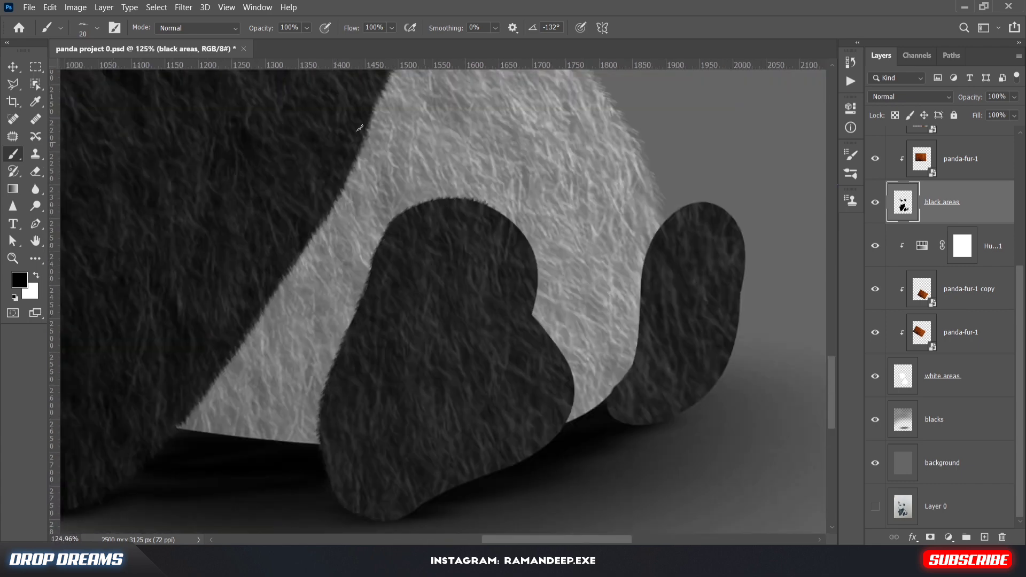
# Step: Paint black fur along the rear and lower edges of the hind leg at -17°, and the far foot's outer edge at -59° with 30 px
pyautogui.click(97, 28)
pyautogui.moveTo(499, 213)
pyautogui.mouseDown()
pyautogui.moveTo(520, 233)
pyautogui.moveTo(504, 295)
pyautogui.moveTo(564, 363)
pyautogui.moveTo(570, 417)
pyautogui.mouseUp()
pyautogui.moveTo(406, 508)
pyautogui.mouseDown()
pyautogui.moveTo(557, 420)
pyautogui.moveTo(534, 453)
pyautogui.mouseUp()
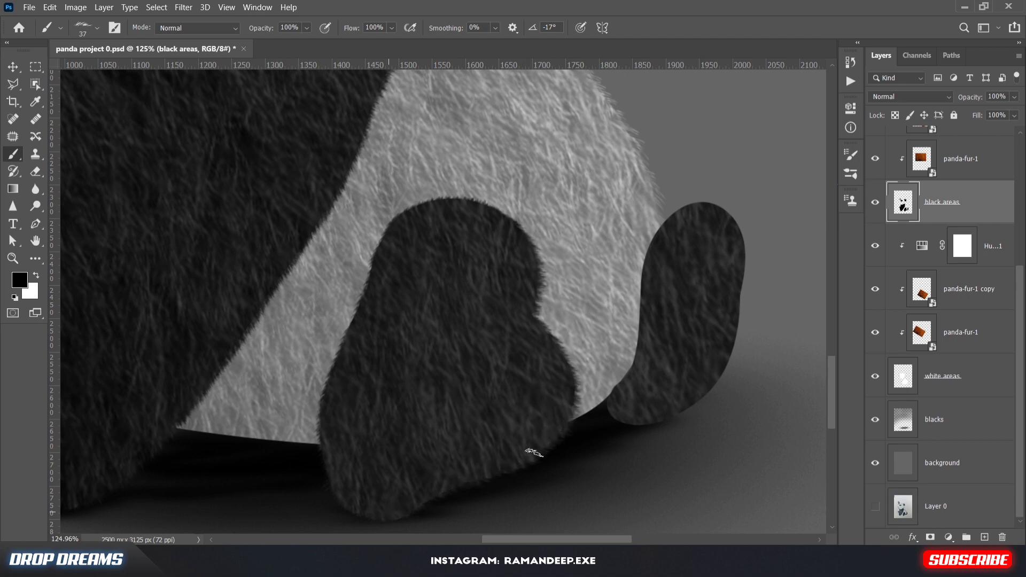
pyautogui.moveTo(712, 205)
pyautogui.mouseDown()
pyautogui.moveTo(740, 266)
pyautogui.moveTo(735, 329)
pyautogui.mouseUp()
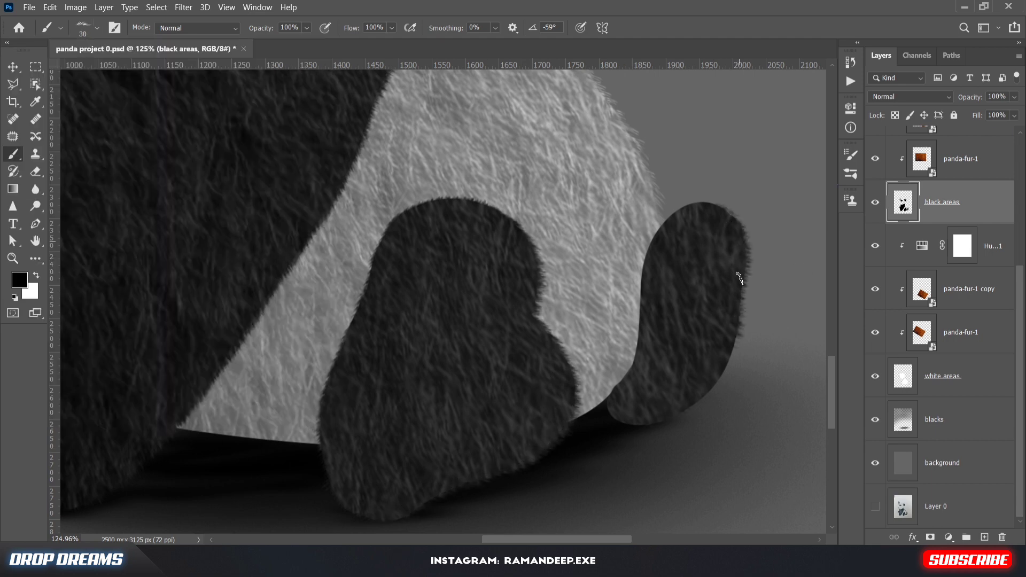
pyautogui.moveTo(738, 280); pyautogui.dragTo(725, 372)
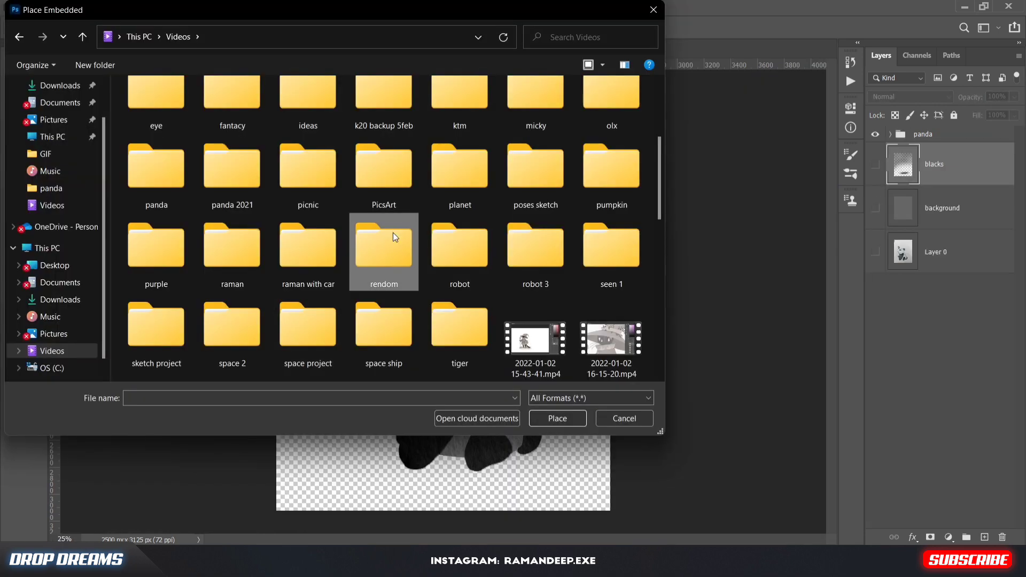
# Step: Place lawn-pH.jpg behind the panda group and stretch it across the lower half of the canvas
pyautogui.doubleClick(392, 230)
pyautogui.click(165, 140)
pyautogui.click(216, 136)
pyautogui.doubleClick(215, 133)
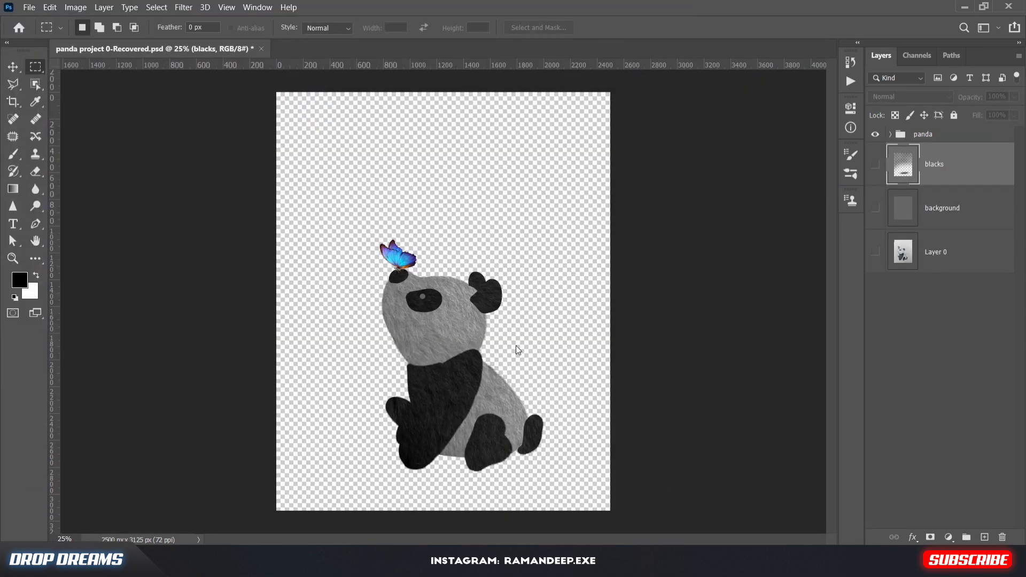
pyautogui.moveTo(323, 359); pyautogui.dragTo(639, 517)
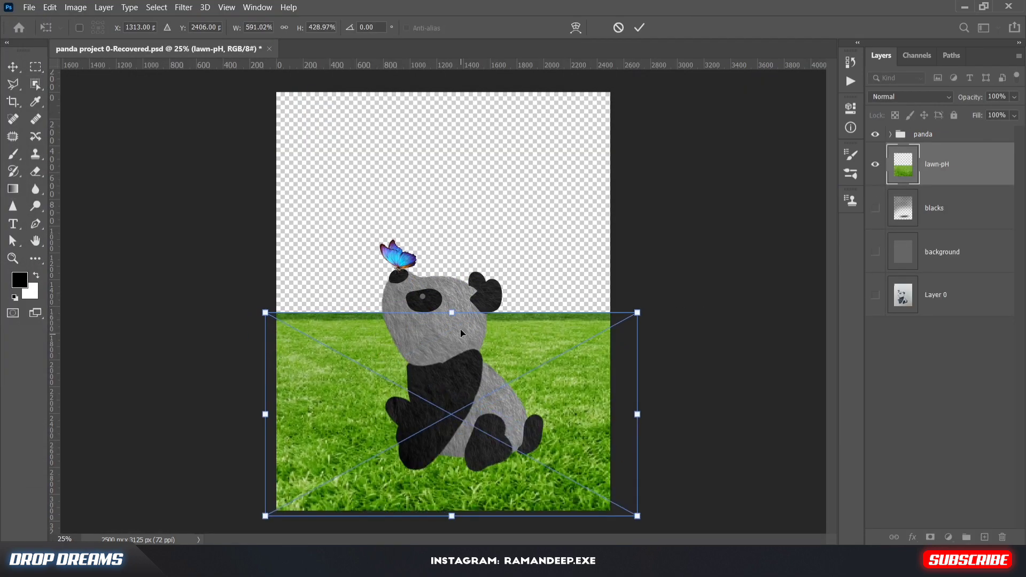
pyautogui.moveTo(451, 313); pyautogui.dragTo(451, 296)
pyautogui.click(639, 27)
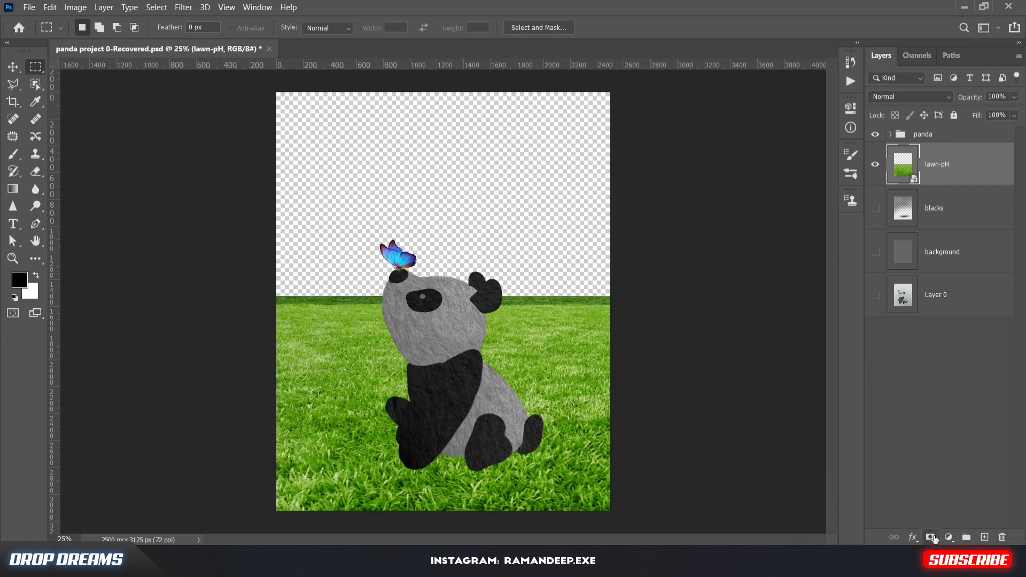
# Step: Add a layer mask to the lawn layer and fade out its upper part with a black 800 px soft round brush
pyautogui.click(931, 537)
pyautogui.press('b')
pyautogui.click(97, 30)
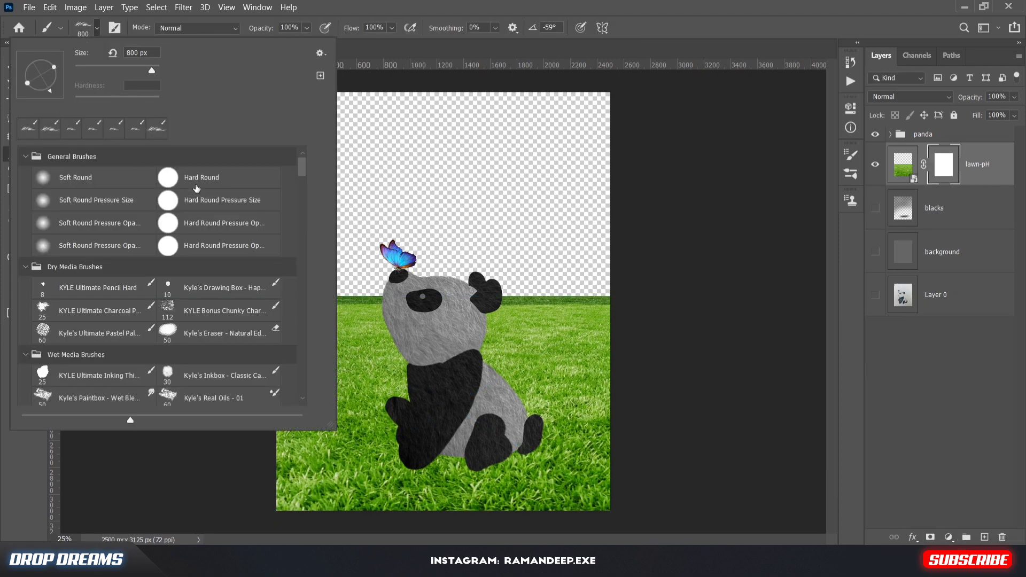
pyautogui.click(196, 185)
pyautogui.click(124, 170)
pyautogui.moveTo(604, 321)
pyautogui.mouseDown()
pyautogui.moveTo(290, 324)
pyautogui.moveTo(459, 356)
pyautogui.moveTo(320, 409)
pyautogui.mouseUp()
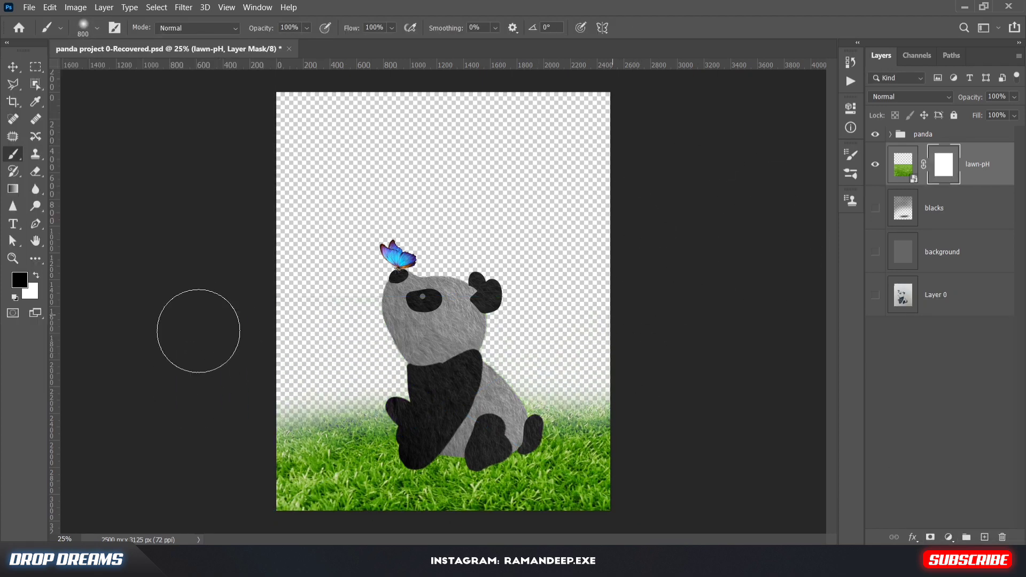
# Step: Place forest-wallpaper-1920x1080-9.jpg above the blacks layer, and enlarge and position it behind the lawn
pyautogui.click(951, 208)
pyautogui.click(29, 8)
pyautogui.click(64, 259)
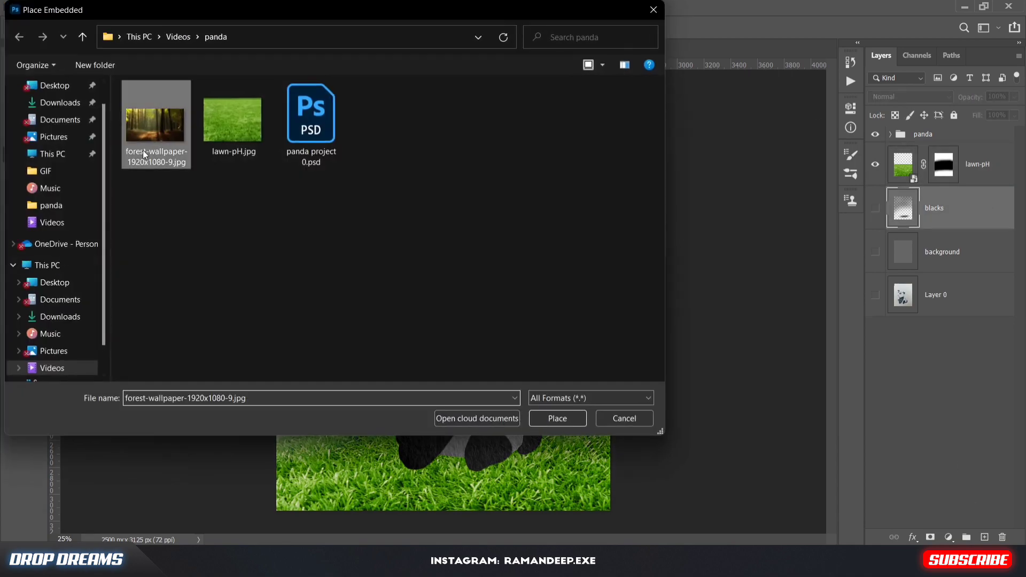
pyautogui.doubleClick(143, 150)
pyautogui.moveTo(531, 229); pyautogui.dragTo(692, 479)
pyautogui.moveTo(577, 329)
pyautogui.mouseDown()
pyautogui.moveTo(586, 336)
pyautogui.moveTo(576, 335)
pyautogui.mouseUp()
pyautogui.moveTo(269, 90); pyautogui.dragTo(216, 83)
pyautogui.moveTo(411, 194)
pyautogui.mouseDown()
pyautogui.moveTo(460, 201)
pyautogui.moveTo(467, 192)
pyautogui.mouseUp()
pyautogui.click(639, 28)
# Step: Hide the lawn layer and stretch the forest photo down and sideways to cover the whole canvas
pyautogui.click(946, 174)
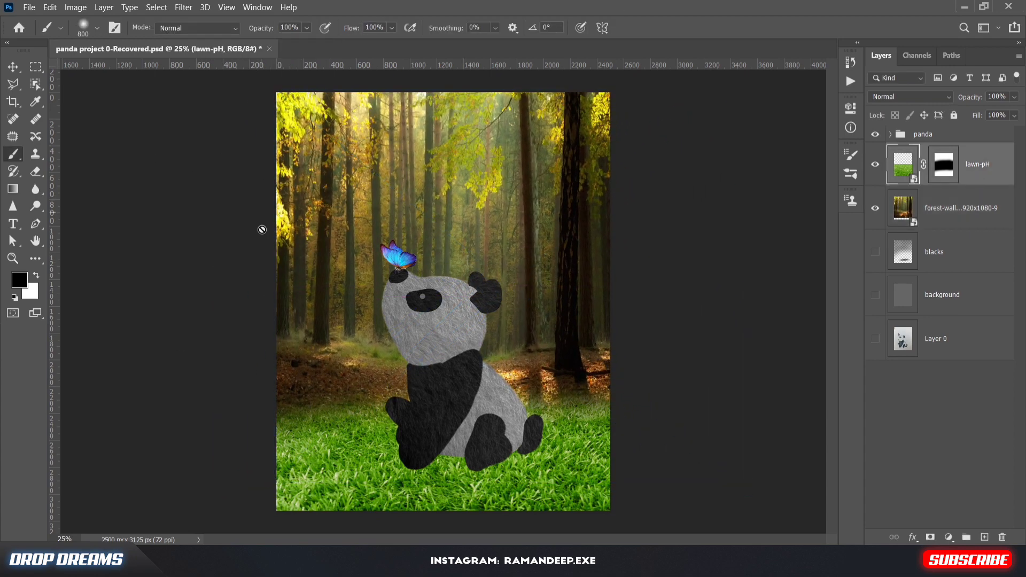
pyautogui.click(875, 164)
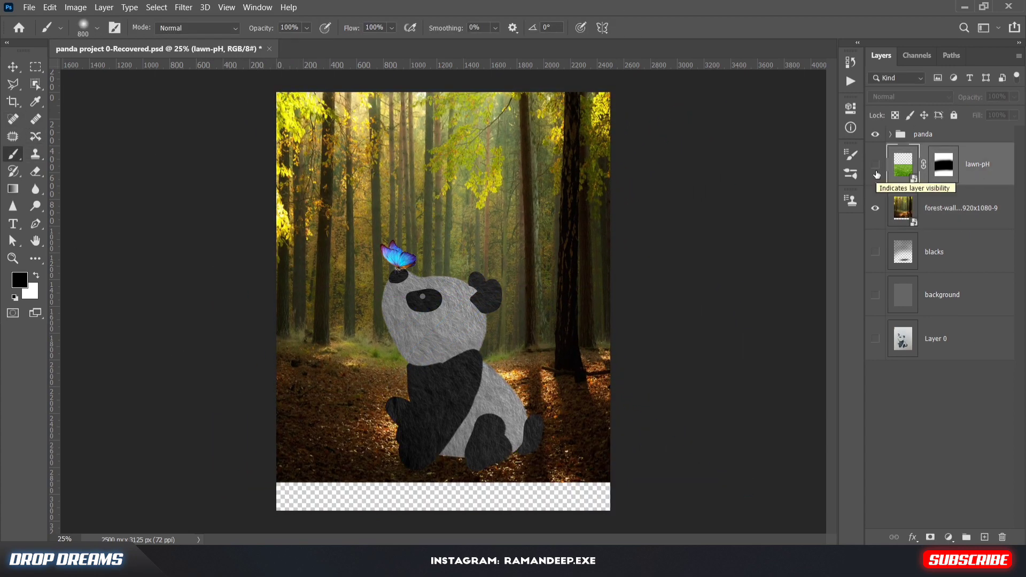
pyautogui.click(907, 211)
pyautogui.hotkey('ctrl', 't')
pyautogui.moveTo(515, 481); pyautogui.dragTo(516, 512)
pyautogui.moveTo(745, 299); pyautogui.dragTo(803, 300)
pyautogui.moveTo(751, 309); pyautogui.dragTo(741, 309)
pyautogui.press('Return')
# Step: Add a Levels adjustment clipped to the panda group and lower its white output level to 112
pyautogui.click(948, 537)
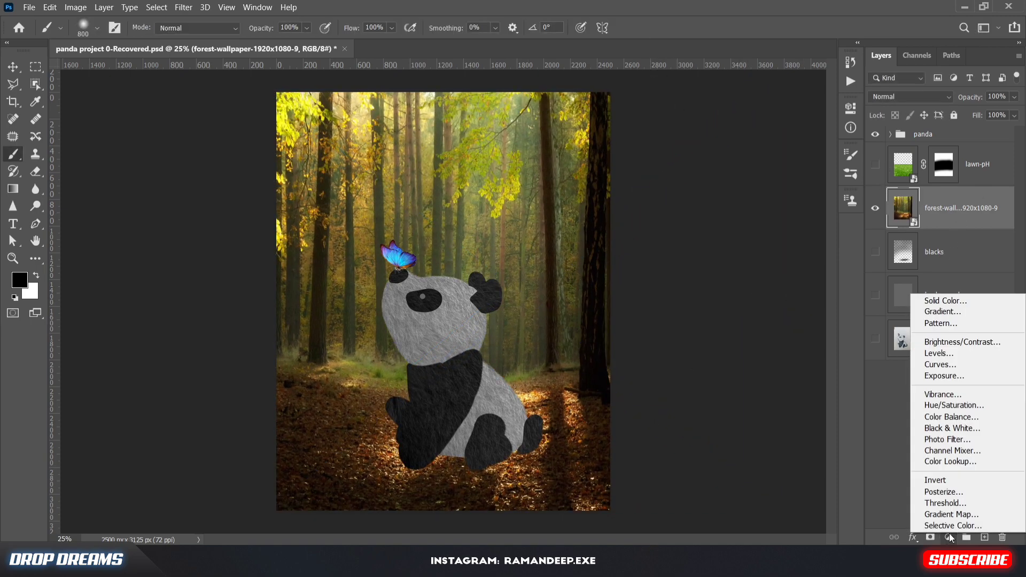
pyautogui.click(893, 377)
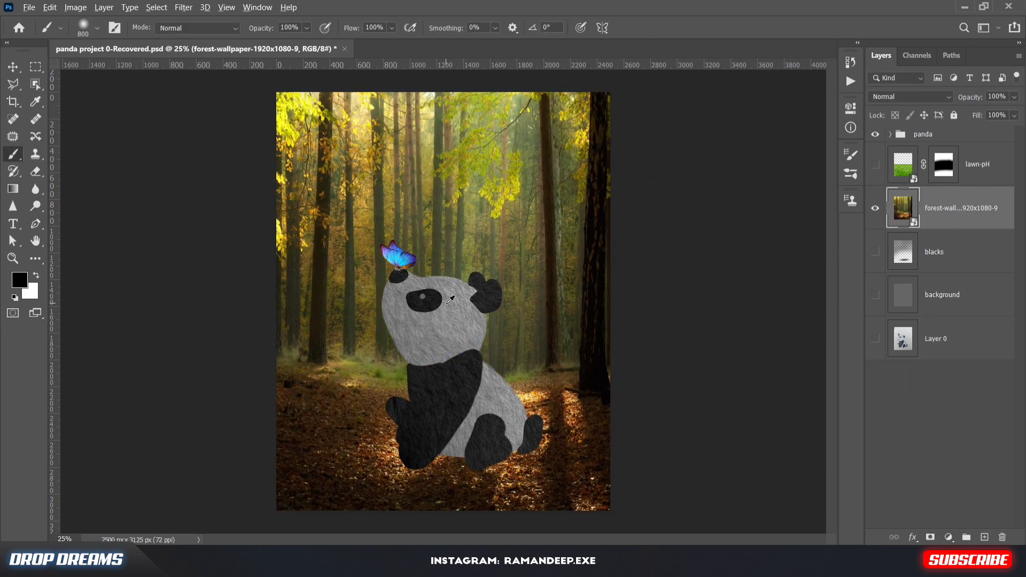
pyautogui.scroll(2, 450, 299)
pyautogui.hotkey('ctrl', '0')
pyautogui.click(898, 134)
pyautogui.click(890, 134)
pyautogui.click(890, 135)
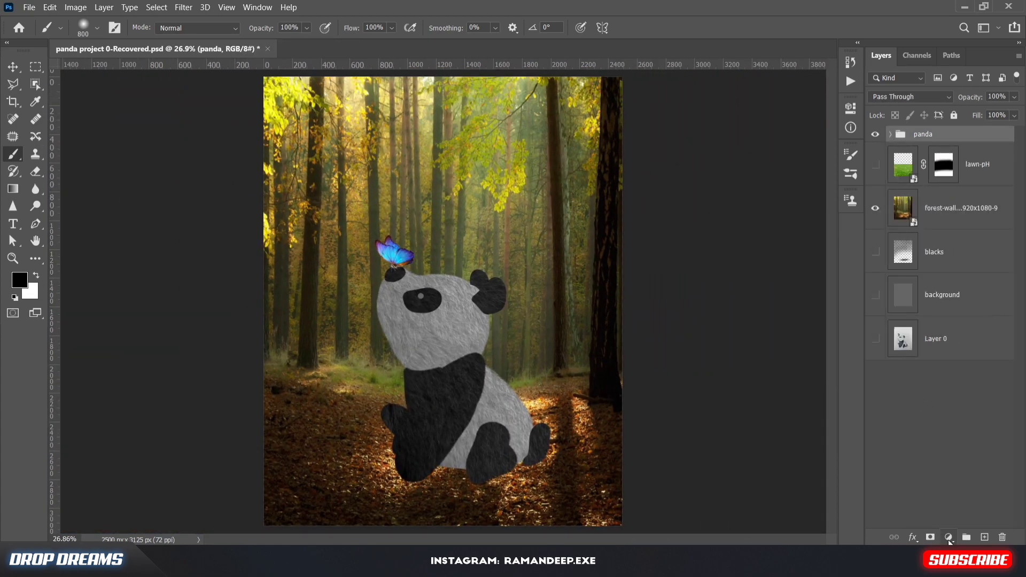
pyautogui.click(949, 538)
pyautogui.click(932, 363)
pyautogui.moveTo(819, 283); pyautogui.dragTo(763, 284)
pyautogui.hotkey('ctrl', 'alt', 'g')
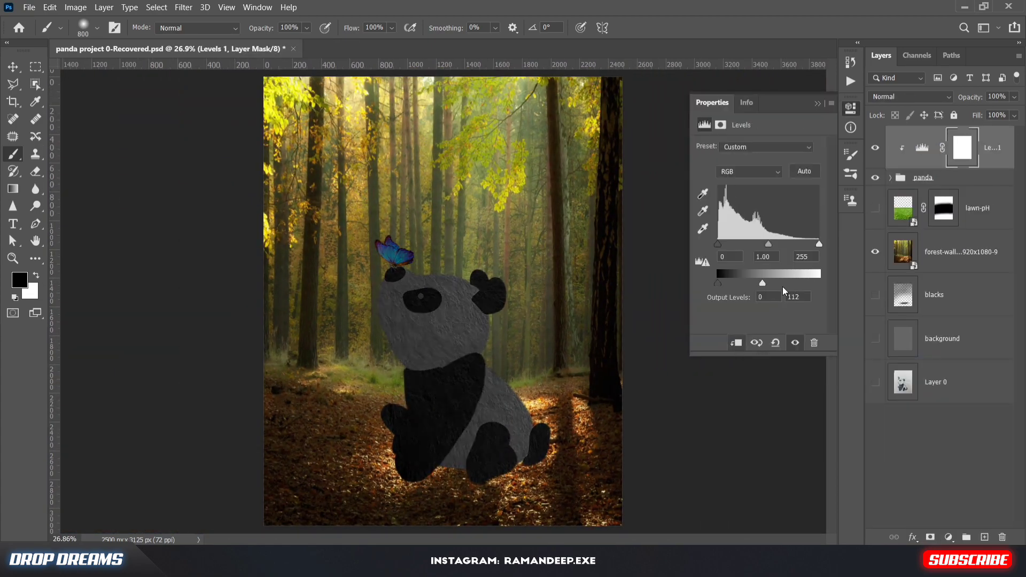
pyautogui.click(850, 108)
# Step: Paint black on the Levels mask with a 90 px soft brush over the butterfly and the panda's upper head edge
pyautogui.press('[')
pyautogui.press('[')
pyautogui.press('[')
pyautogui.press('[')
pyautogui.press('[')
pyautogui.press('[')
pyautogui.press('[')
pyautogui.press('[')
pyautogui.press('[')
pyautogui.moveTo(428, 262)
pyautogui.mouseDown()
pyautogui.moveTo(452, 262)
pyautogui.moveTo(374, 286)
pyautogui.moveTo(376, 267)
pyautogui.mouseUp()
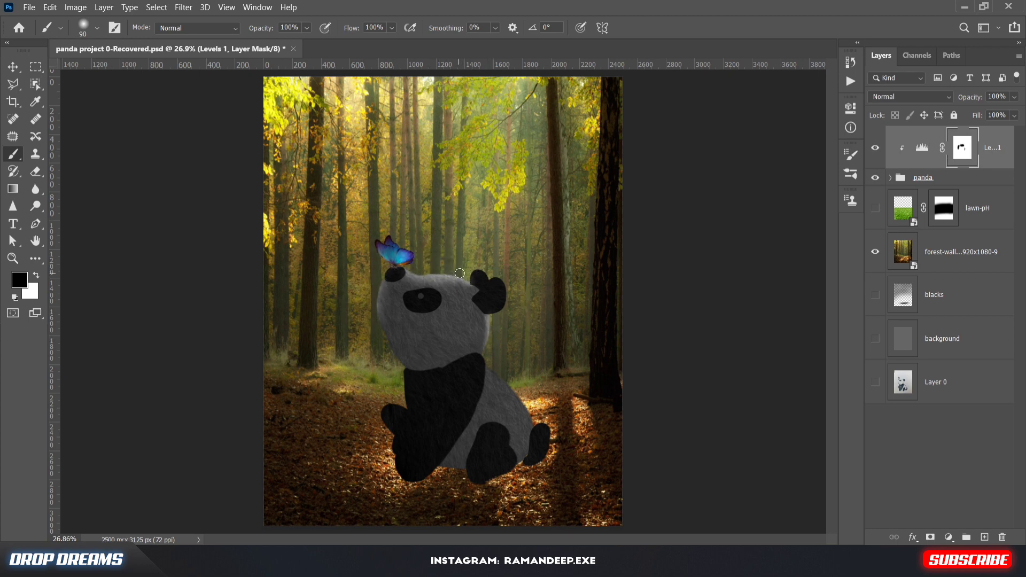
# Step: Paint a rim light along the panda's back on the Levels mask and trim its inner side with white
pyautogui.moveTo(503, 376); pyautogui.dragTo(528, 416)
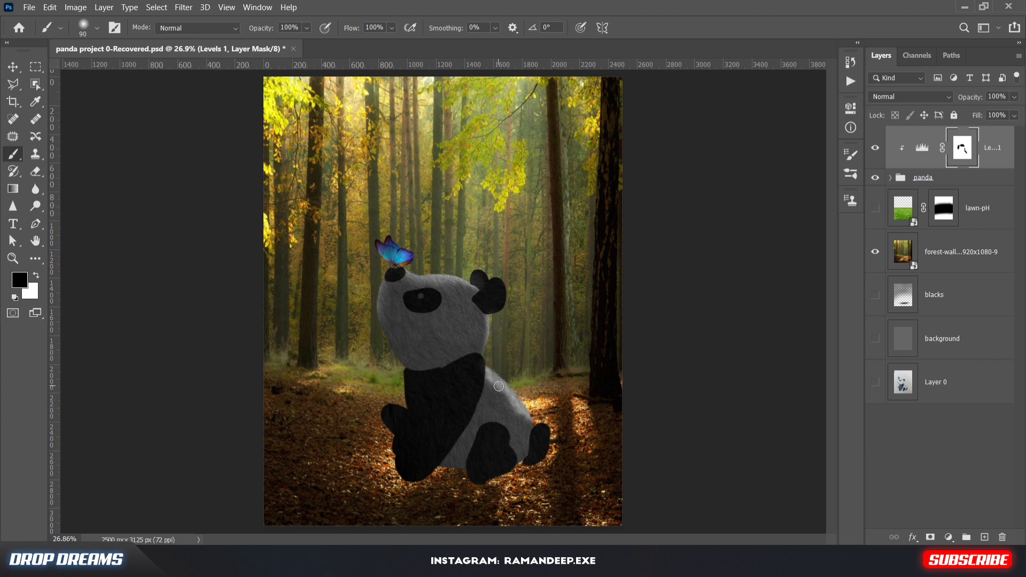
pyautogui.press('x')
pyautogui.moveTo(496, 383); pyautogui.dragTo(519, 422)
pyautogui.press('x')
pyautogui.press(']')
pyautogui.press(']')
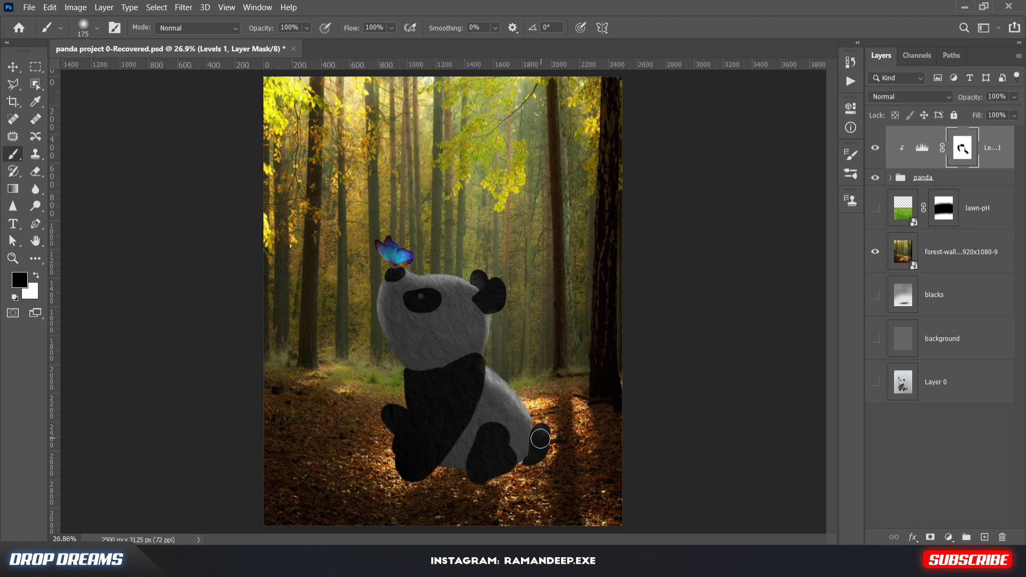
pyautogui.press('x')
pyautogui.press('x')
pyautogui.press('x')
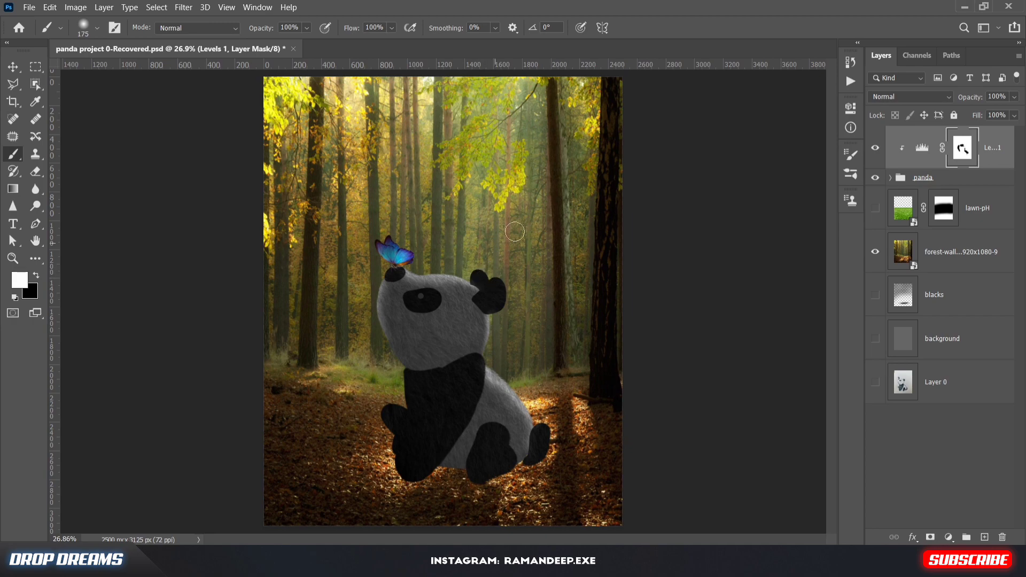
# Step: On the black areas layer, erase the ear's hard edge along the head and soften it with a 25 px soft round brush
pyautogui.click(890, 178)
pyautogui.scroll(-3, 908, 240)
pyautogui.click(922, 338)
pyautogui.moveTo(471, 287); pyautogui.dragTo(565, 279)
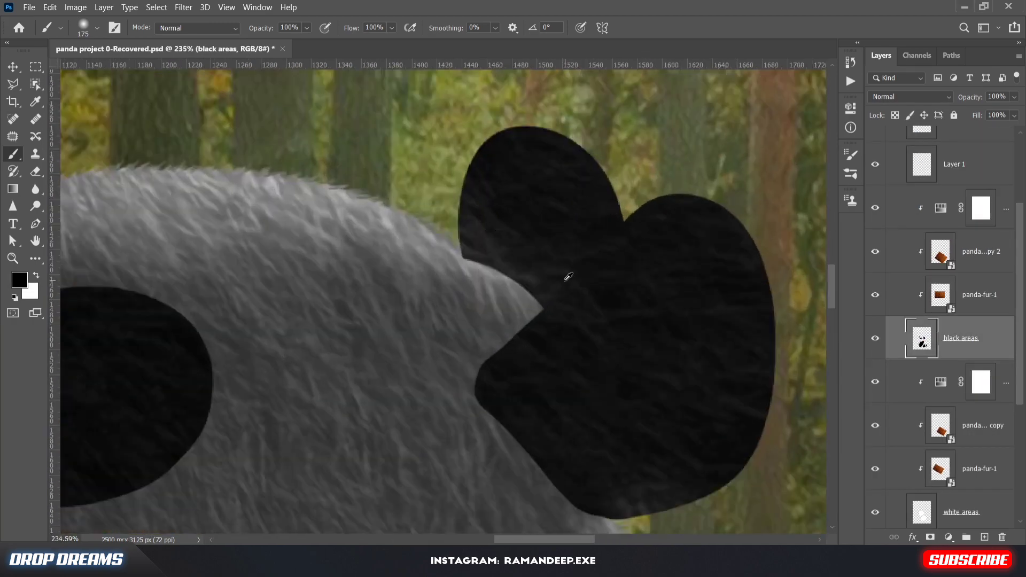
pyautogui.press('[')
pyautogui.press('[')
pyautogui.press('[')
pyautogui.press('[')
pyautogui.press('[')
pyautogui.press('[')
pyautogui.press('e')
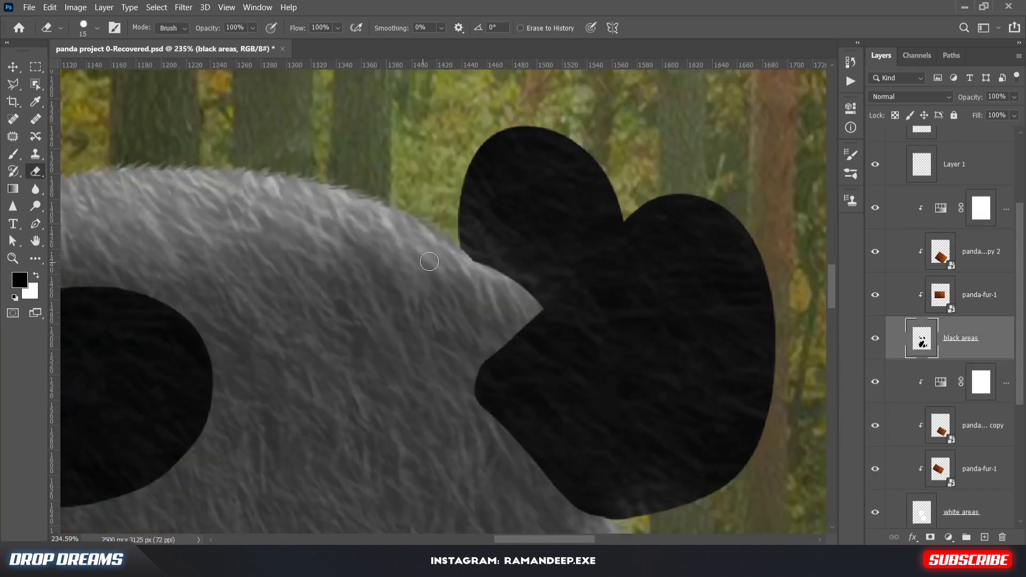
pyautogui.rightClick(421, 268)
pyautogui.doubleClick(474, 294)
pyautogui.moveTo(458, 243); pyautogui.dragTo(511, 299)
pyautogui.press('b')
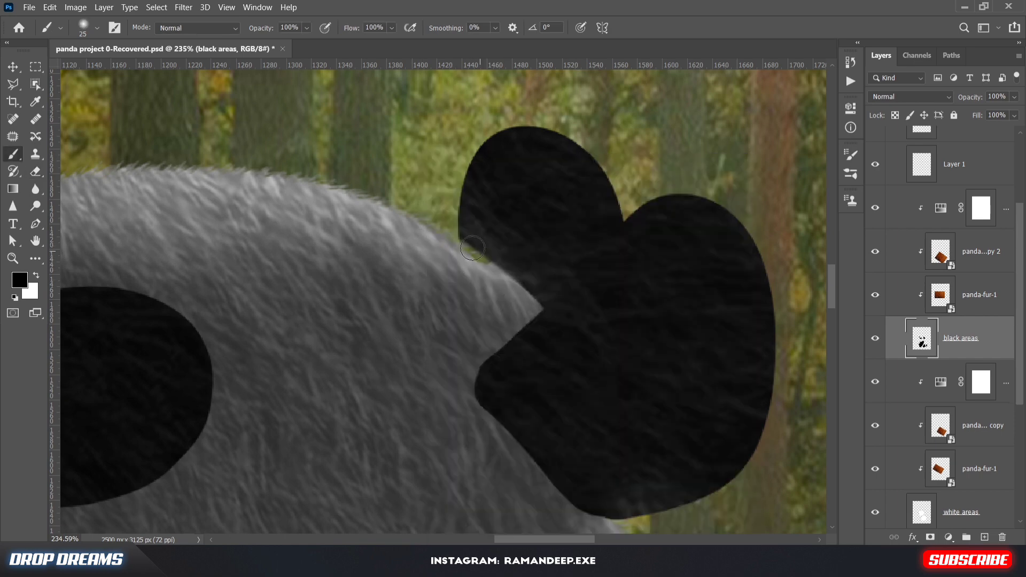
pyautogui.moveTo(482, 248); pyautogui.dragTo(555, 314)
# Step: Add a clipped layer above the black areas' adjustment and paint white hairs along the ear-head edge with a 25 px fur brush at 7°
pyautogui.click(96, 28)
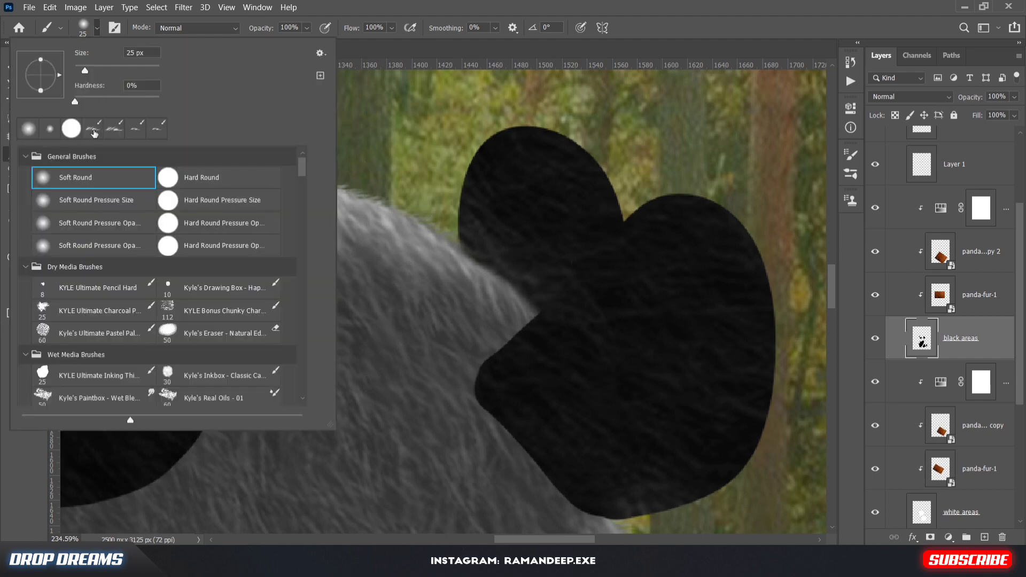
pyautogui.doubleClick(93, 129)
pyautogui.click(95, 28)
pyautogui.click(940, 340)
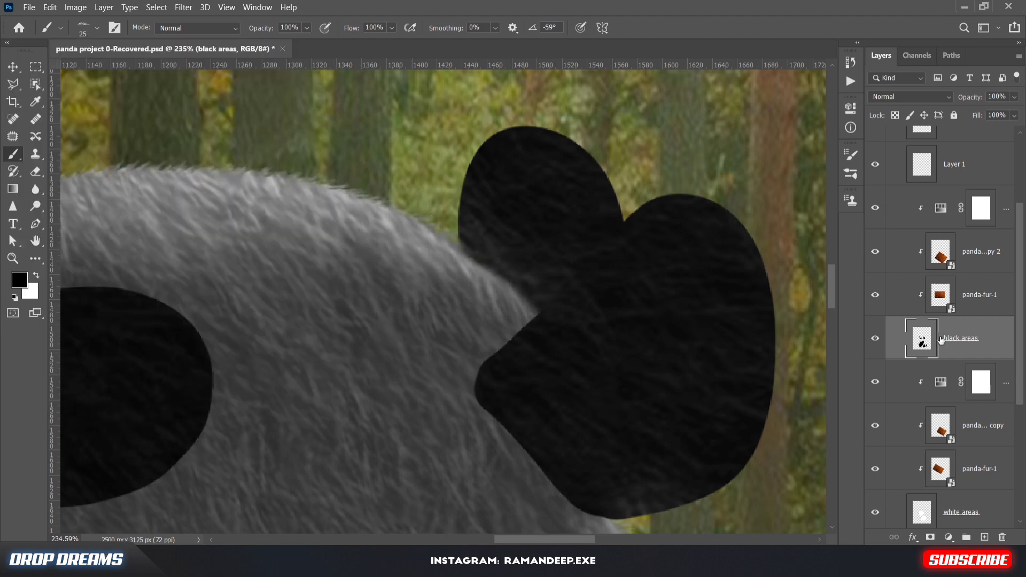
pyautogui.rightClick(76, 66)
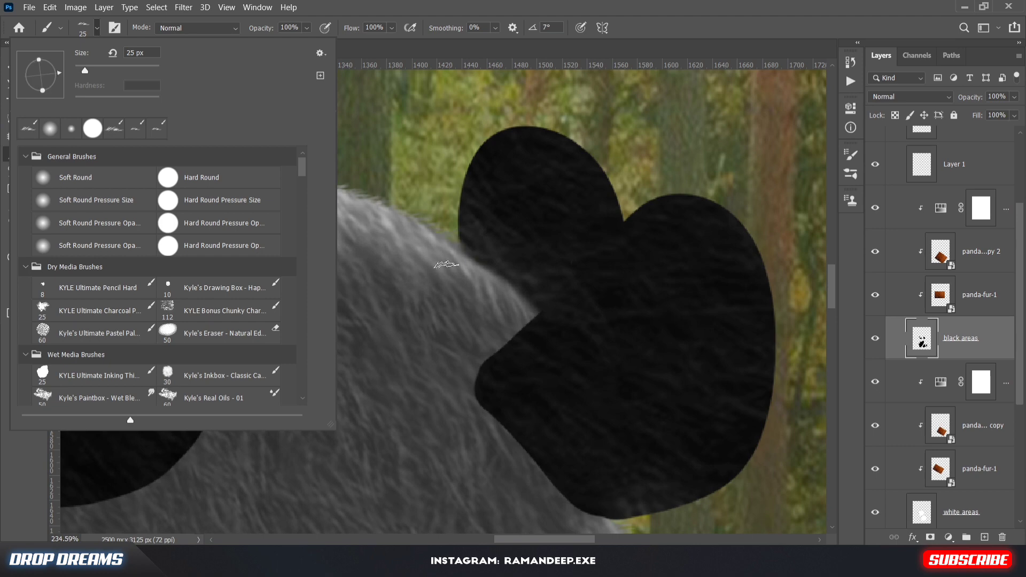
pyautogui.click(446, 263)
pyautogui.press('x')
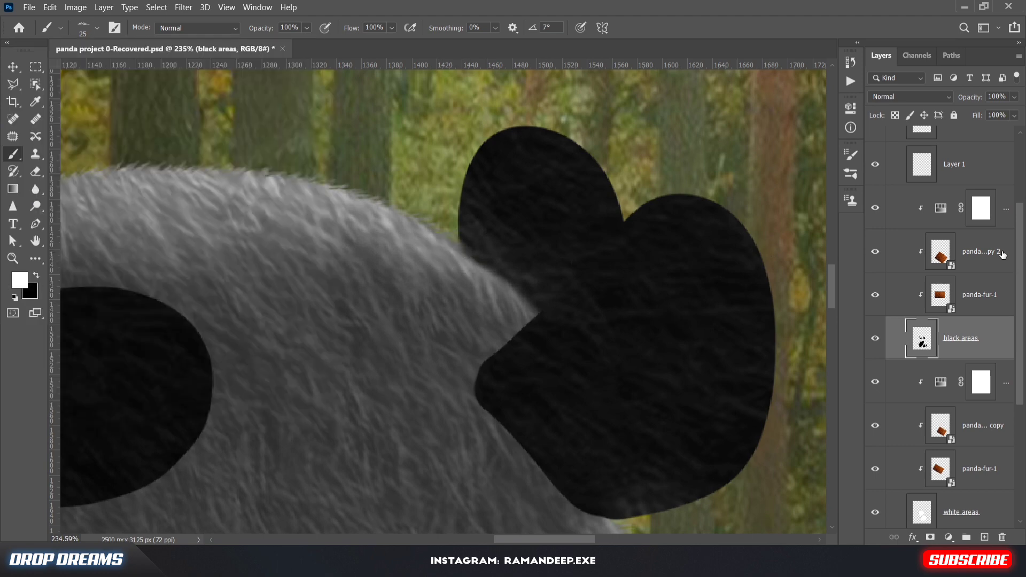
pyautogui.click(999, 213)
pyautogui.click(984, 537)
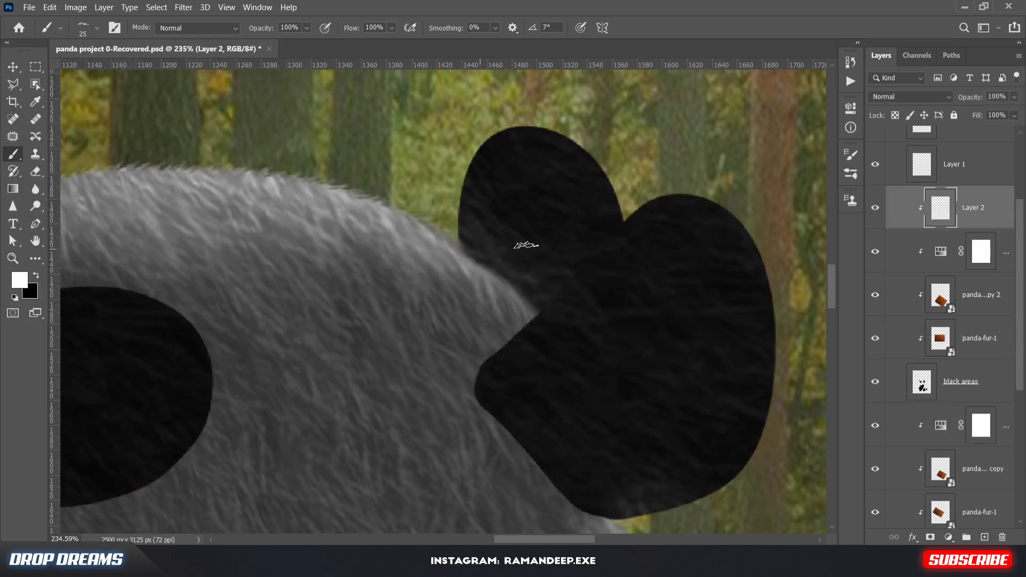
pyautogui.moveTo(456, 257)
pyautogui.mouseDown()
pyautogui.moveTo(493, 270)
pyautogui.moveTo(523, 306)
pyautogui.mouseUp()
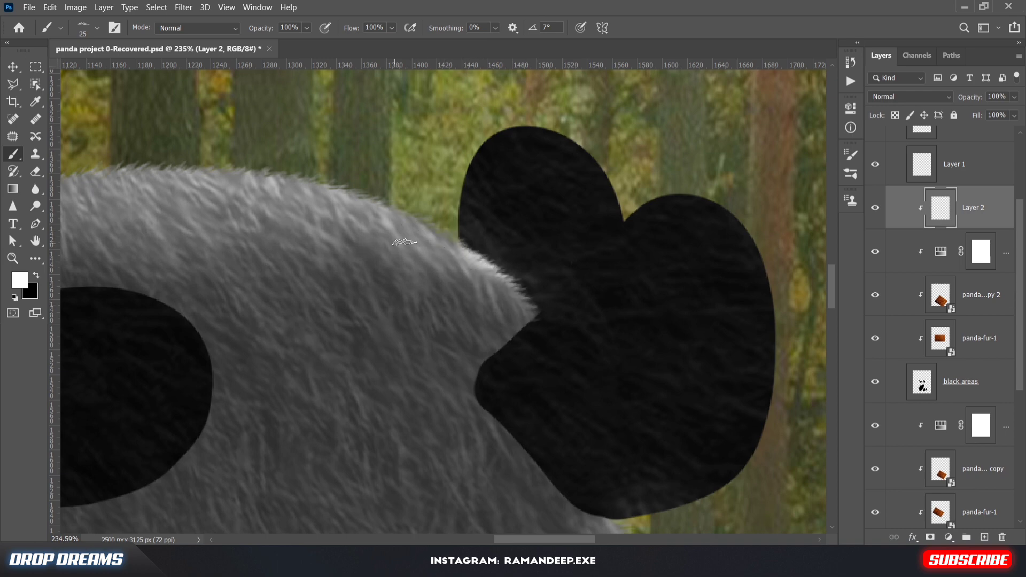
pyautogui.scroll(-5, 449, 203)
pyautogui.scroll(4, 492, 344)
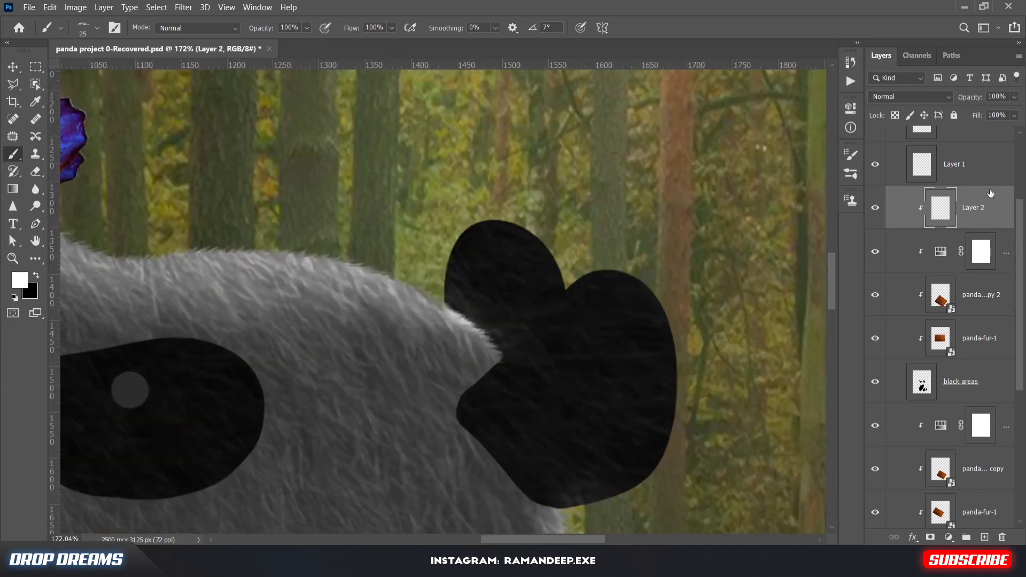
pyautogui.hotkey('ctrl', 'u')
pyautogui.click(957, 266)
pyautogui.scroll(-7, 404, 242)
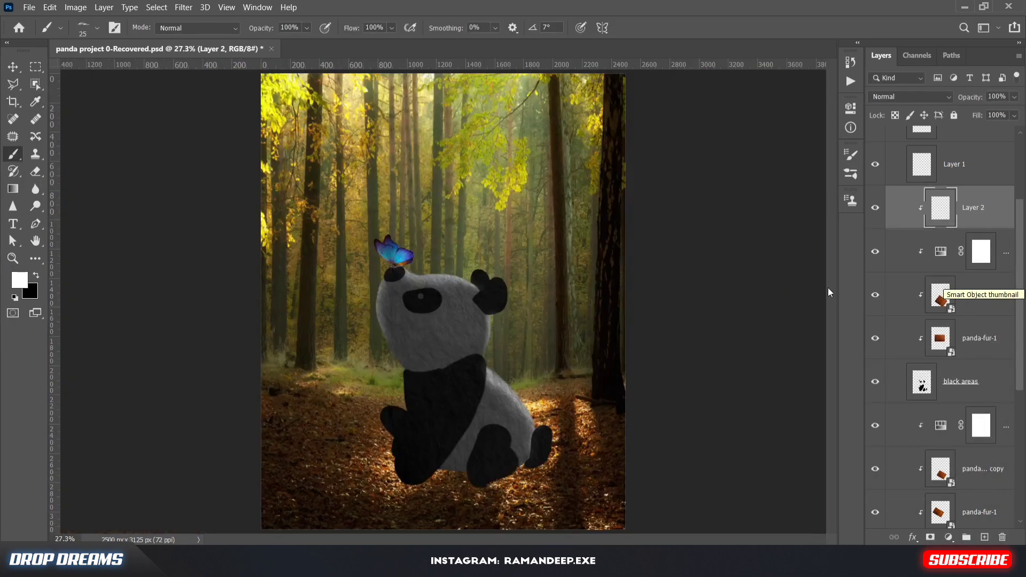
# Step: Save the document on the computer as panda project 0.psd, replacing the existing file
pyautogui.scroll(-3, 404, 242)
pyautogui.hotkey('ctrl', 's')
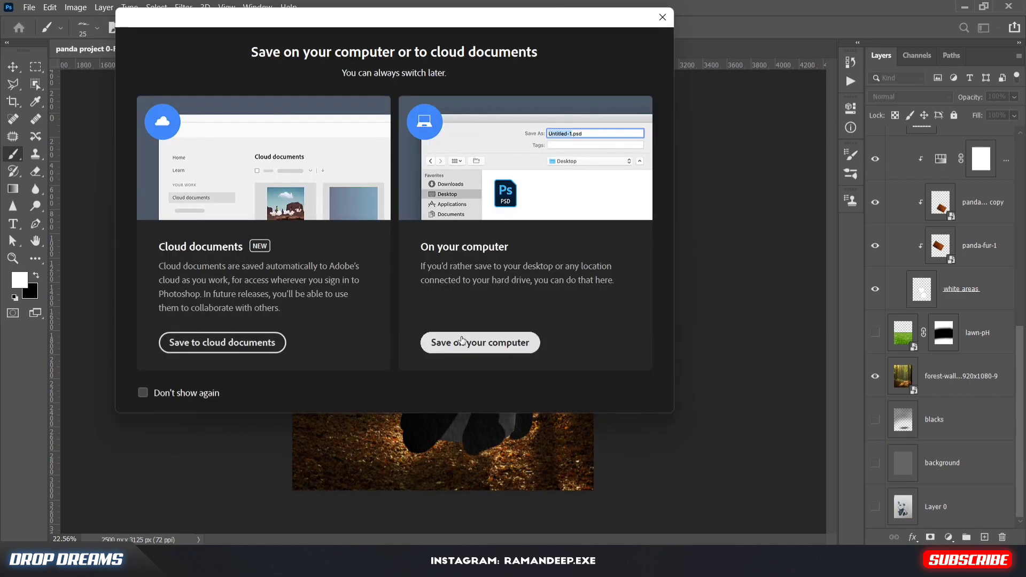
pyautogui.click(465, 341)
pyautogui.click(155, 126)
pyautogui.click(561, 496)
pyautogui.click(545, 284)
pyautogui.click(657, 155)
pyautogui.scroll(4, 460, 315)
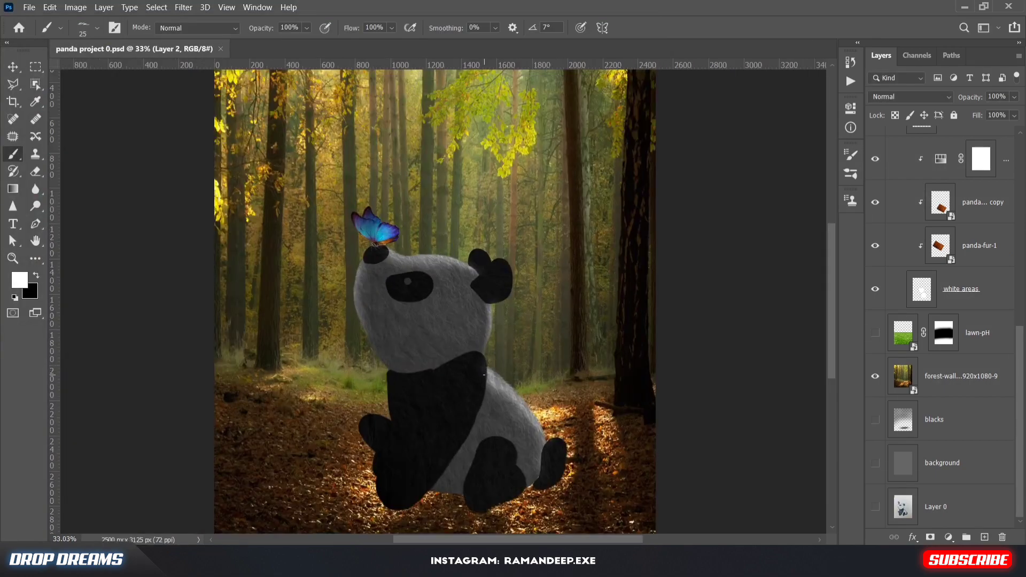
# Step: On a new layer above the forest photo, paint the panda's ground shadow with a black 150 px soft round brush
pyautogui.hotkey('ctrl', '0')
pyautogui.click(964, 376)
pyautogui.click(970, 342)
pyautogui.click(969, 374)
pyautogui.click(984, 537)
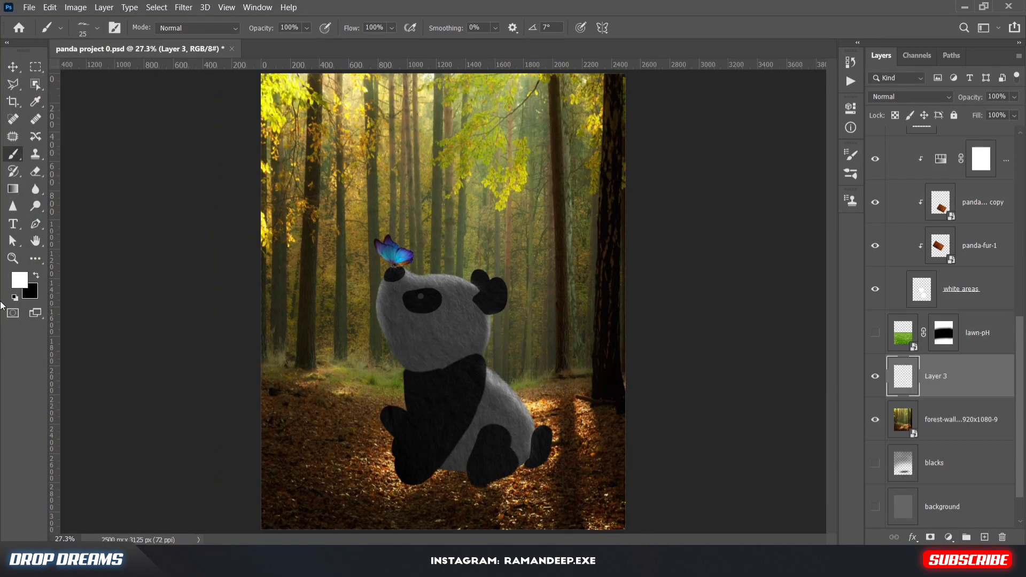
pyautogui.click(84, 28)
pyautogui.click(59, 178)
pyautogui.click(749, 248)
pyautogui.press('[')
pyautogui.press('[')
pyautogui.press('[')
pyautogui.press('x')
pyautogui.moveTo(398, 473); pyautogui.dragTo(319, 527)
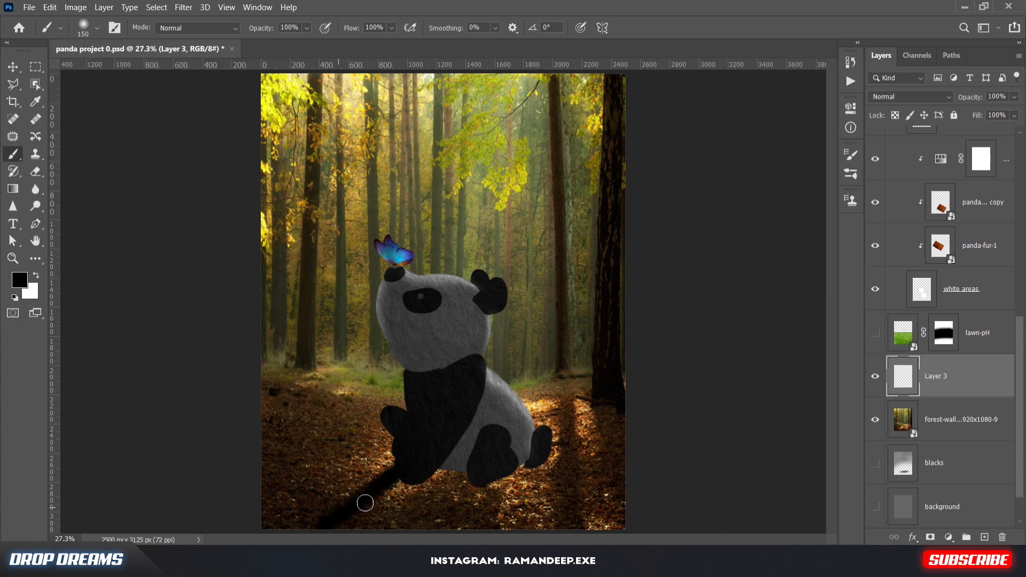
pyautogui.moveTo(365, 503)
pyautogui.mouseDown()
pyautogui.moveTo(434, 469)
pyautogui.moveTo(394, 538)
pyautogui.moveTo(535, 461)
pyautogui.moveTo(489, 488)
pyautogui.mouseUp()
pyautogui.moveTo(330, 509)
pyautogui.mouseDown()
pyautogui.moveTo(405, 468)
pyautogui.moveTo(340, 487)
pyautogui.moveTo(386, 471)
pyautogui.moveTo(352, 511)
pyautogui.moveTo(491, 503)
pyautogui.mouseUp()
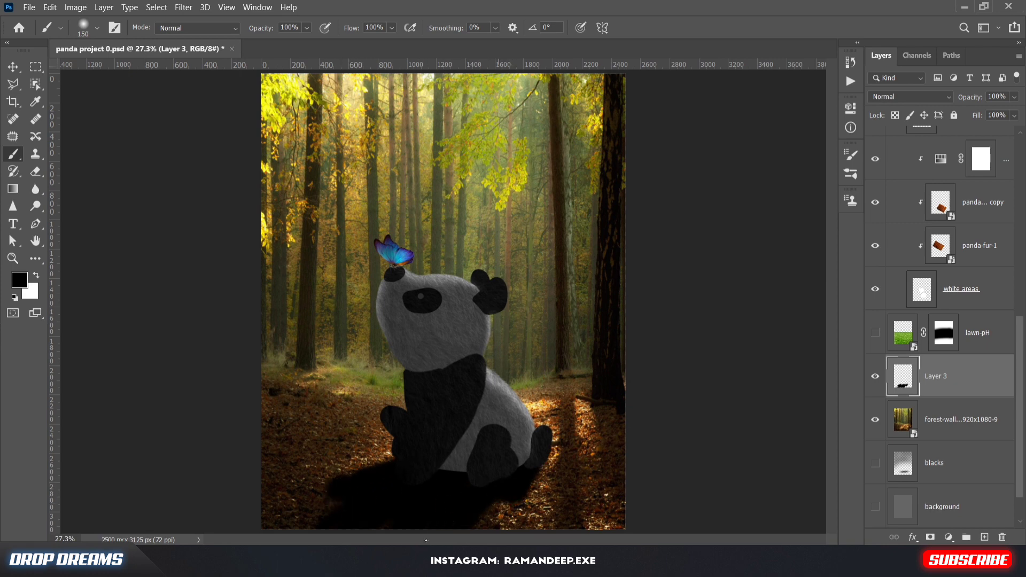
# Step: Set the shadow layer's opacity to 68% and split its Blend If underlying black slider to 0/43
pyautogui.moveTo(978, 101); pyautogui.dragTo(962, 101)
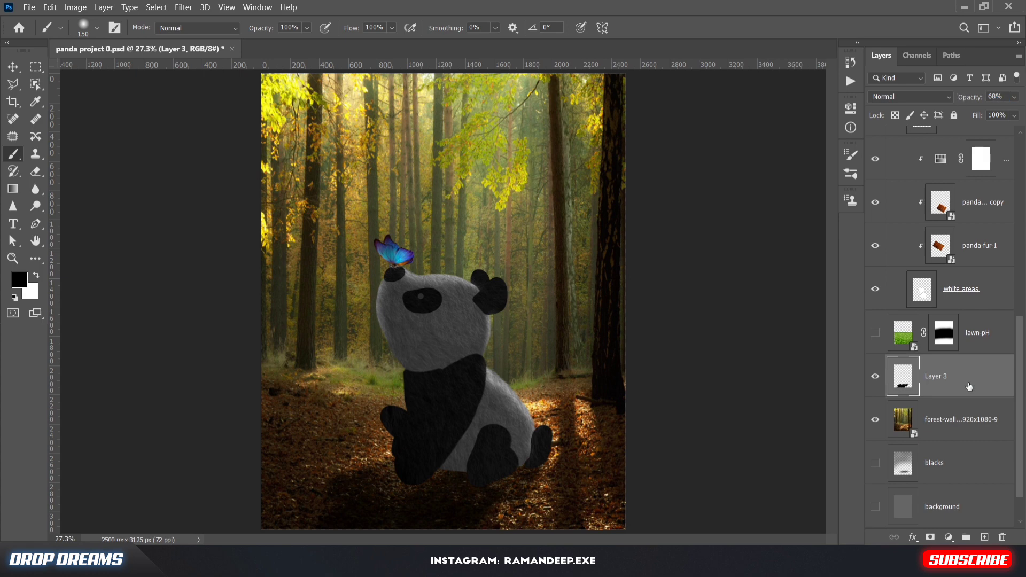
pyautogui.doubleClick(968, 385)
pyautogui.moveTo(686, 361); pyautogui.dragTo(707, 368)
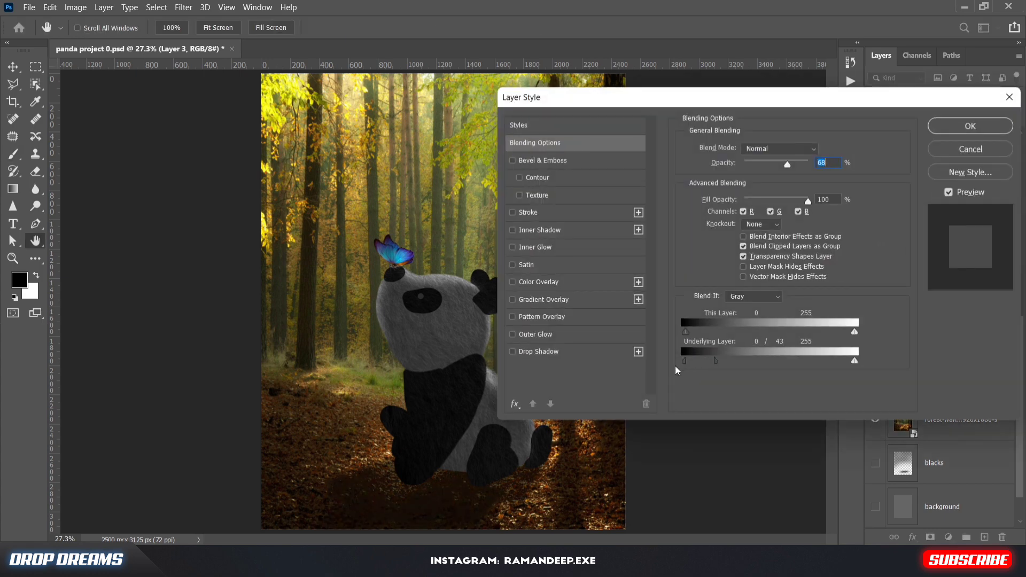
pyautogui.click(969, 125)
# Step: On another new layer, paint a black contact shadow beneath the panda with a 250 px soft brush at 53% flow
pyautogui.click(984, 537)
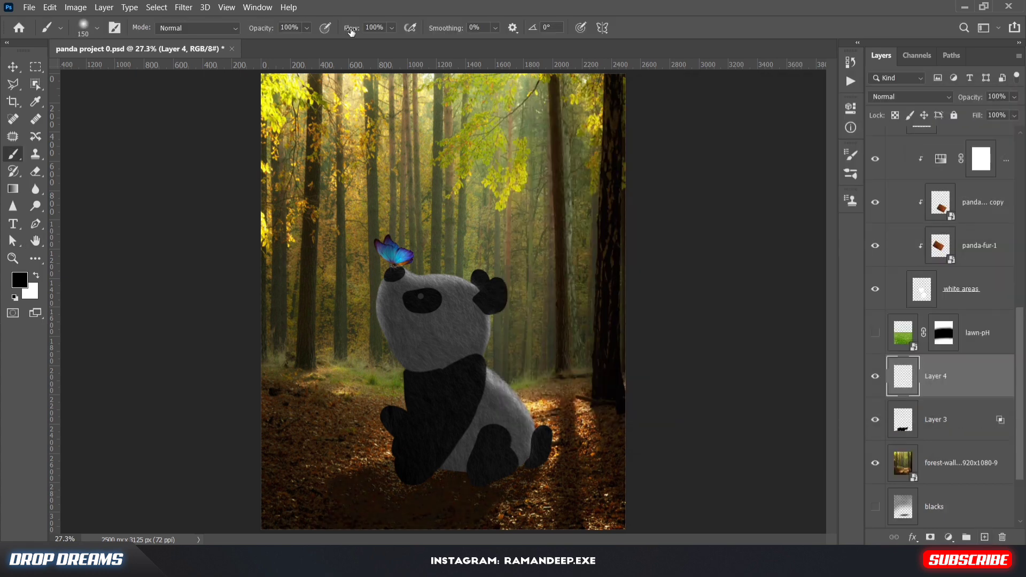
pyautogui.hotkey('shift', '8')
pyautogui.hotkey('shift', '2')
pyautogui.press(']')
pyautogui.press(']')
pyautogui.press(']')
pyautogui.moveTo(357, 29); pyautogui.dragTo(349, 29)
pyautogui.moveTo(401, 483); pyautogui.dragTo(514, 468)
pyautogui.moveTo(396, 458)
pyautogui.mouseDown()
pyautogui.moveTo(383, 477)
pyautogui.moveTo(448, 463)
pyautogui.moveTo(438, 474)
pyautogui.moveTo(522, 467)
pyautogui.mouseUp()
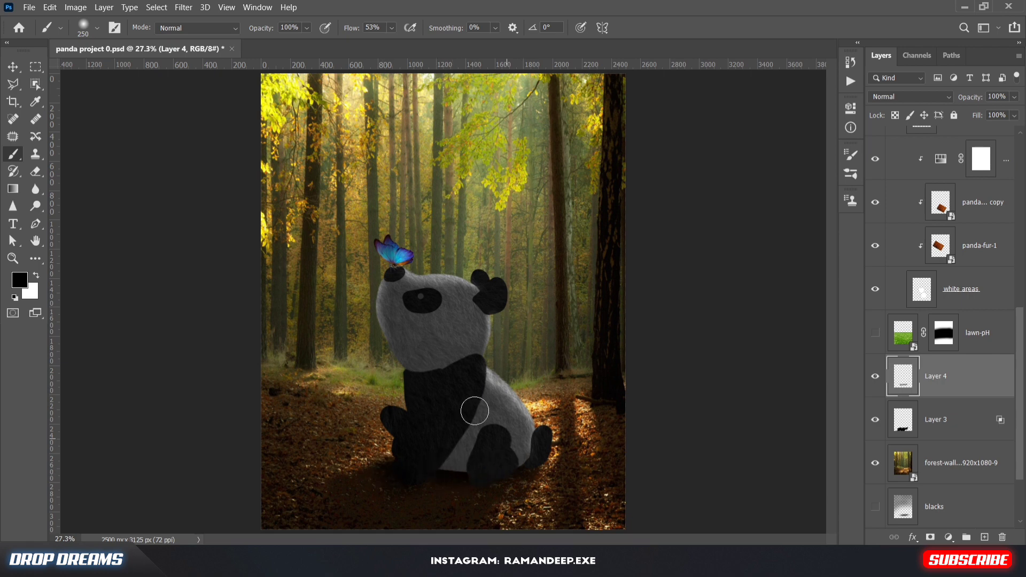
# Step: Broaden the contact shadow with a 700 px brush, set its layer's opacity to 60% and save the document
pyautogui.press(']')
pyautogui.press(']')
pyautogui.press(']')
pyautogui.press(']')
pyautogui.press(']')
pyautogui.moveTo(952, 99); pyautogui.dragTo(955, 87)
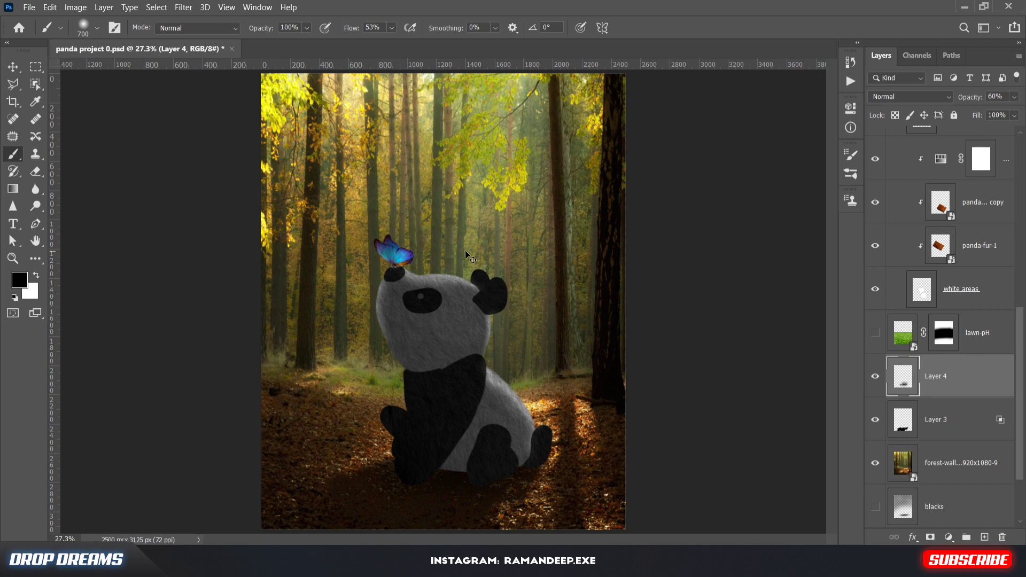
pyautogui.hotkey('ctrl', 's')
# Step: Apply a Field Blur to the forest photo with a 0 px pin on the ground below the panda and a 9 px pin among the trees
pyautogui.click(953, 460)
pyautogui.click(184, 7)
pyautogui.moveTo(293, 171)
pyautogui.click(373, 160)
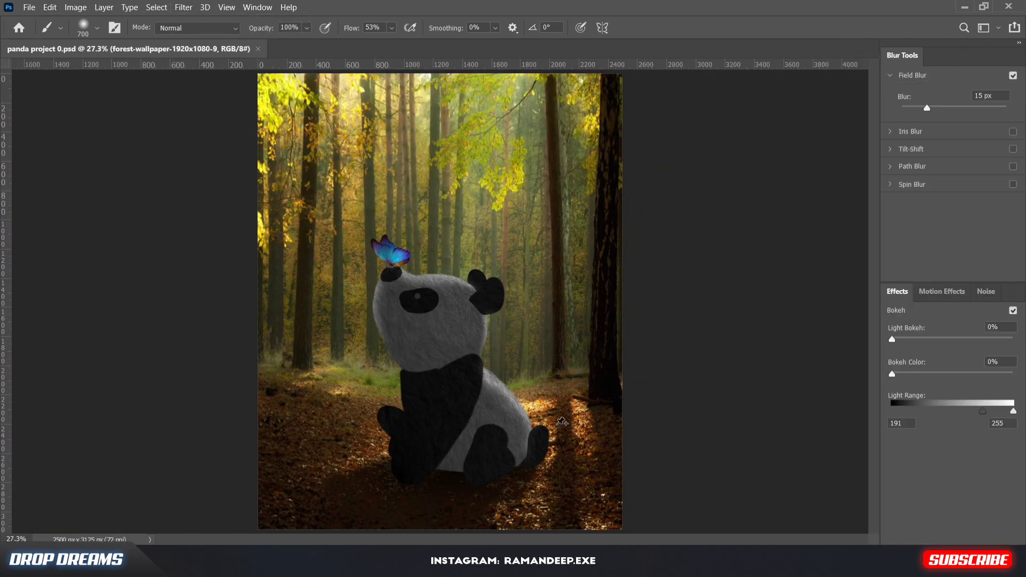
pyautogui.click(452, 491)
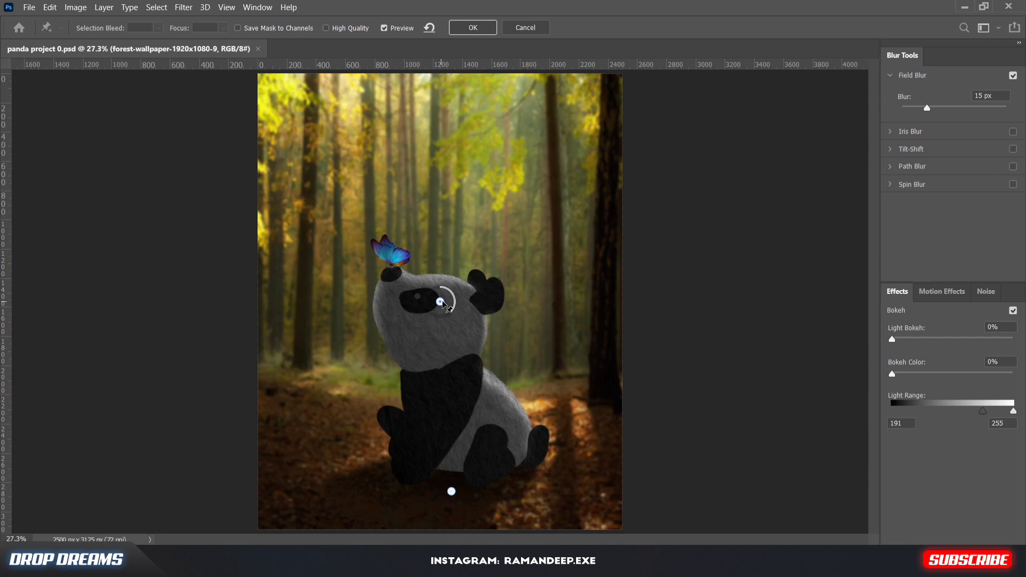
pyautogui.moveTo(439, 302); pyautogui.dragTo(449, 303)
pyautogui.click(451, 491)
pyautogui.moveTo(463, 499); pyautogui.dragTo(453, 474)
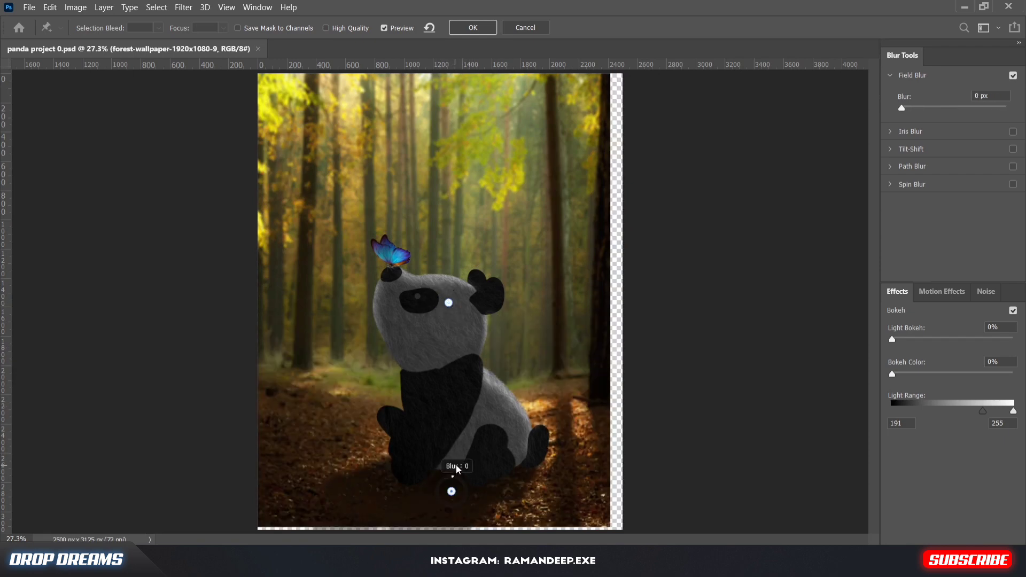
pyautogui.moveTo(449, 303); pyautogui.dragTo(487, 211)
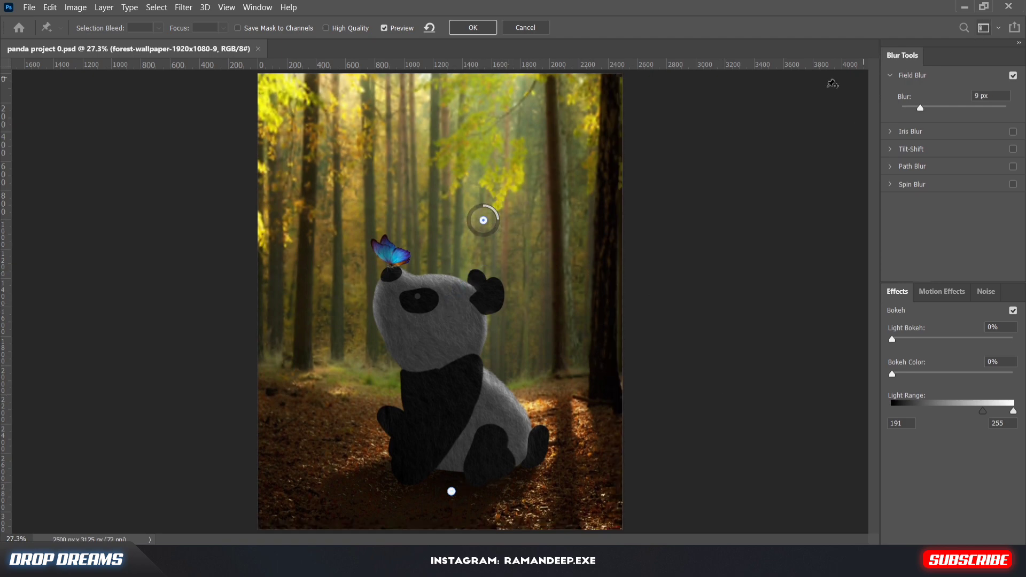
pyautogui.press('Return')
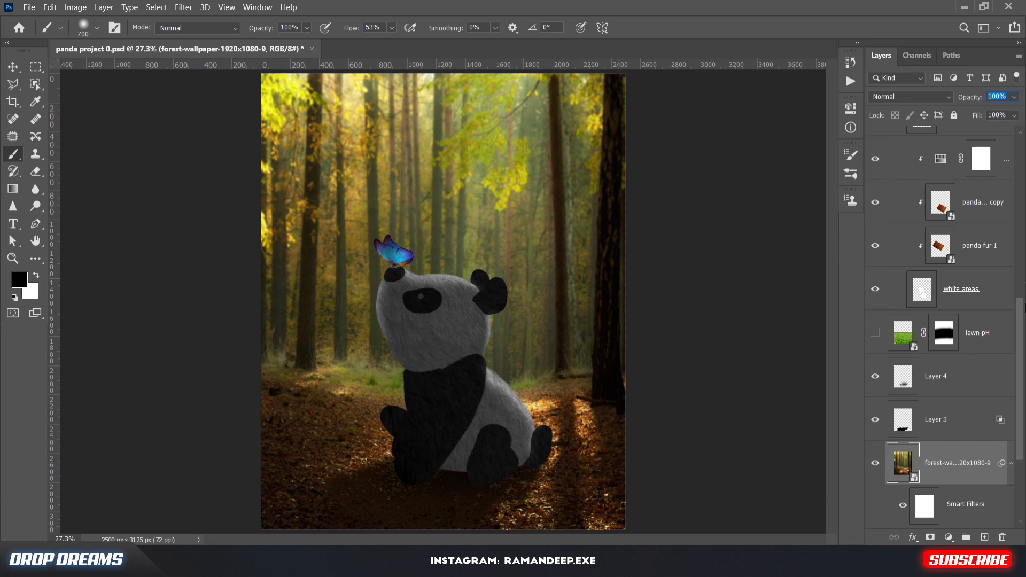
# Step: Add a Levels adjustment clipped above the panda group's first Levels, with output white at 126, and invert its mask to black
pyautogui.scroll(5, 979, 224)
pyautogui.click(965, 158)
pyautogui.click(949, 537)
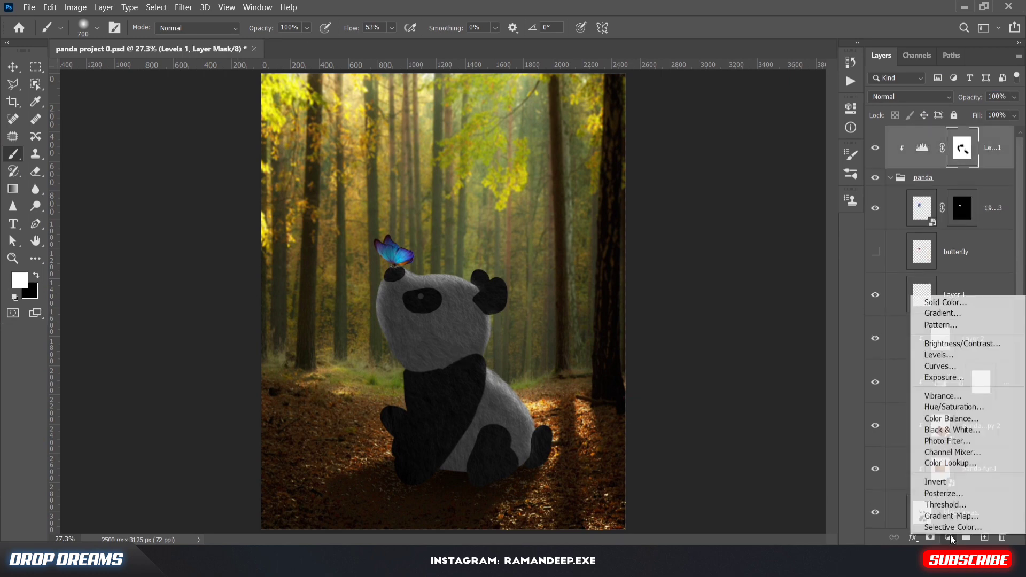
pyautogui.click(930, 355)
pyautogui.moveTo(819, 283); pyautogui.dragTo(767, 283)
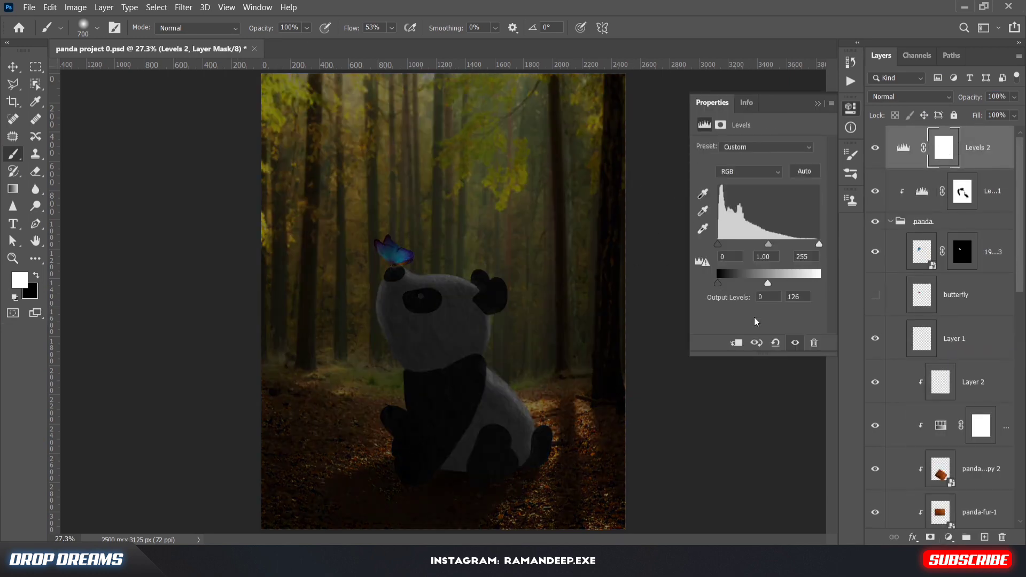
pyautogui.hotkey('ctrl', 'alt', 'g')
pyautogui.hotkey('ctrl', 'i')
# Step: Shade the fur on the panda's head and belly through the new Levels mask with a 70 px soft brush at 7% flow, and save
pyautogui.press('[')
pyautogui.press('[')
pyautogui.press('[')
pyautogui.press('[')
pyautogui.press('[')
pyautogui.press('[')
pyautogui.press('[')
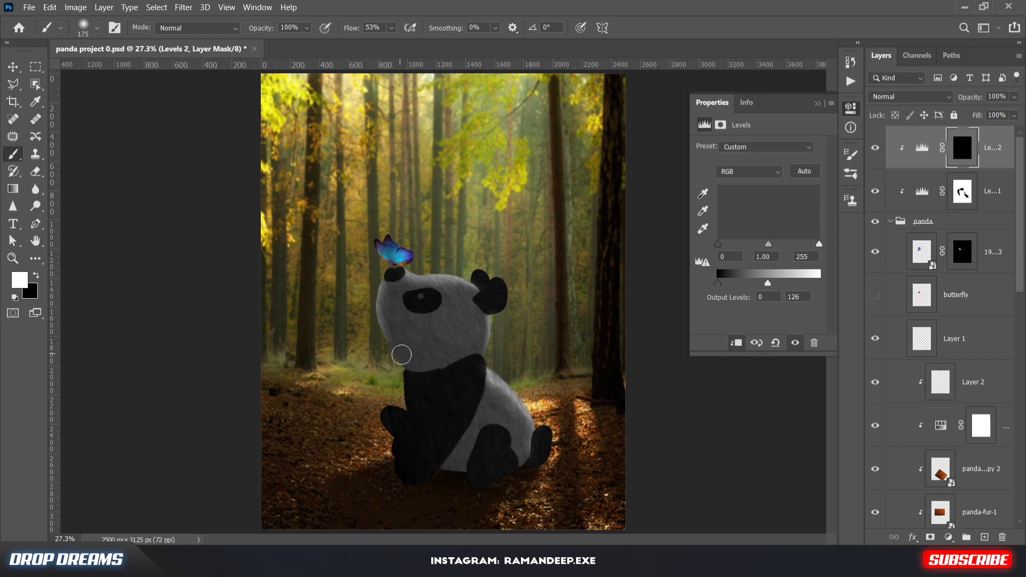
pyautogui.hotkey('shift', '0')
pyautogui.hotkey('shift', '1')
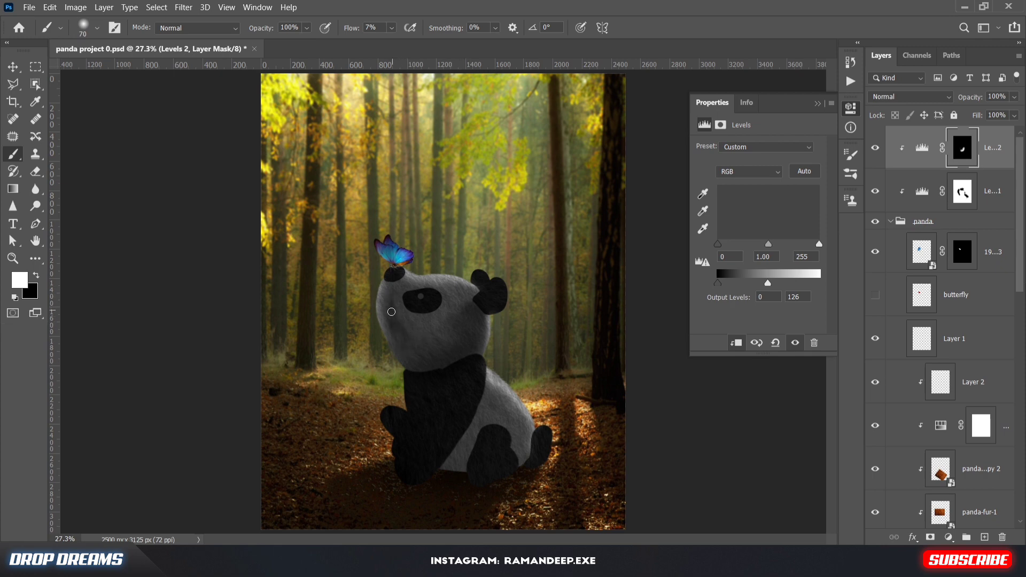
pyautogui.press('x')
pyautogui.press('x')
pyautogui.press('x')
pyautogui.press('x')
pyautogui.press('x')
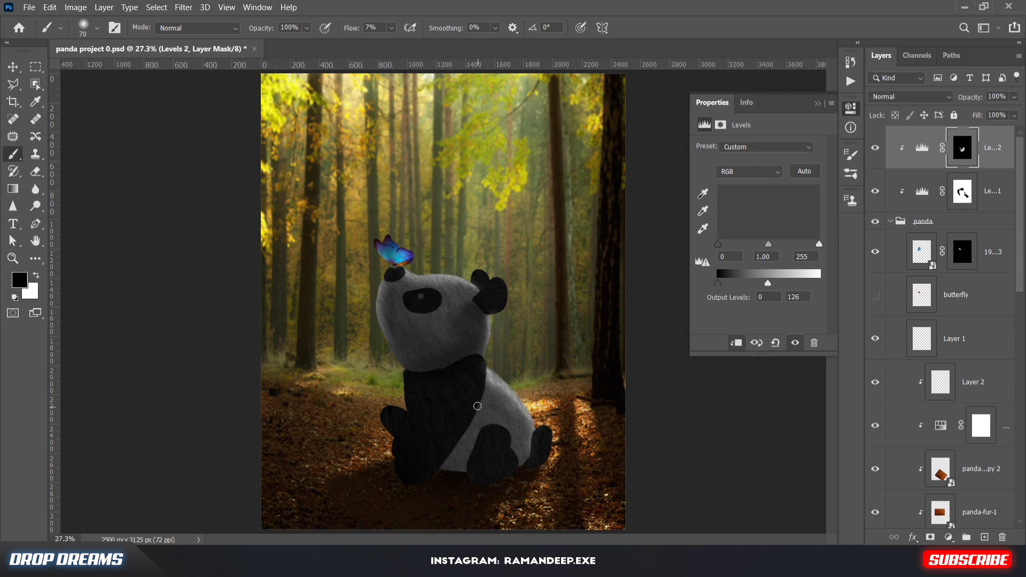
pyautogui.press('x')
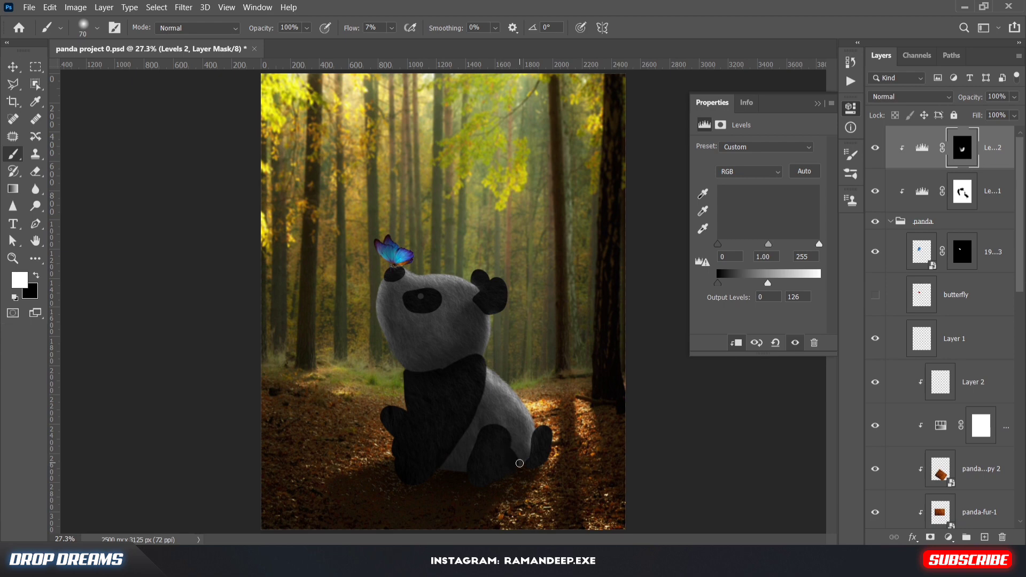
pyautogui.hotkey('ctrl', 's')
# Step: Try a Gaussian-blurred Linear Dodge (Add) duplicate of the masked butterfly photo as a glow, and delete the duplicate
pyautogui.click(978, 260)
pyautogui.hotkey('ctrl', 'j')
pyautogui.click(903, 97)
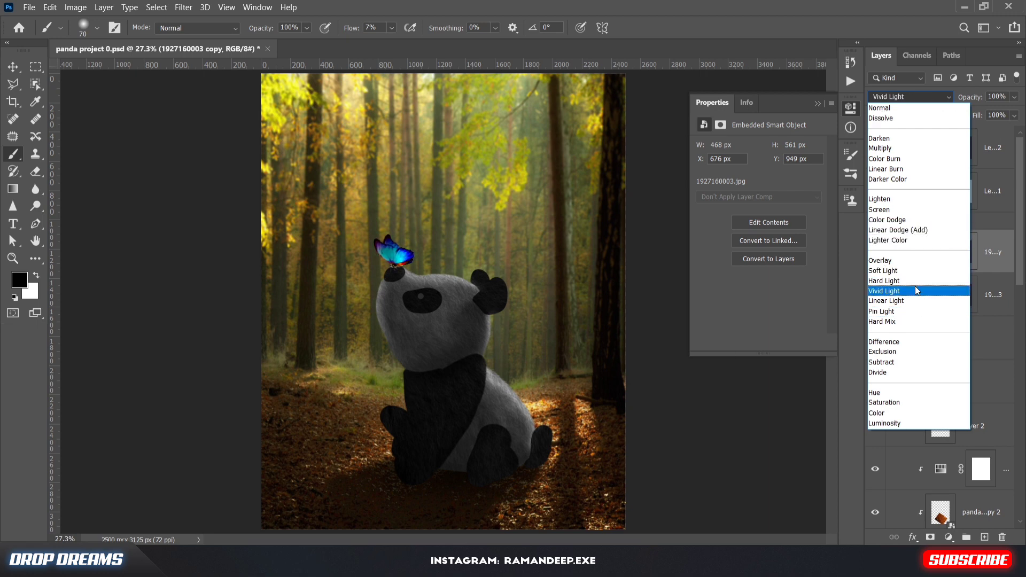
pyautogui.click(914, 231)
pyautogui.click(183, 7)
pyautogui.moveTo(192, 149)
pyautogui.click(374, 198)
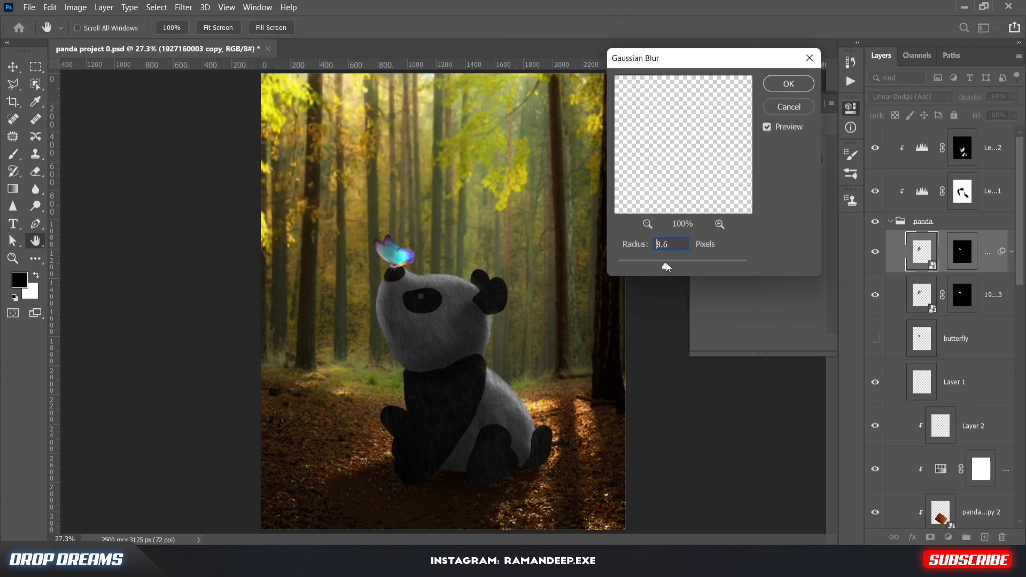
pyautogui.press('Return')
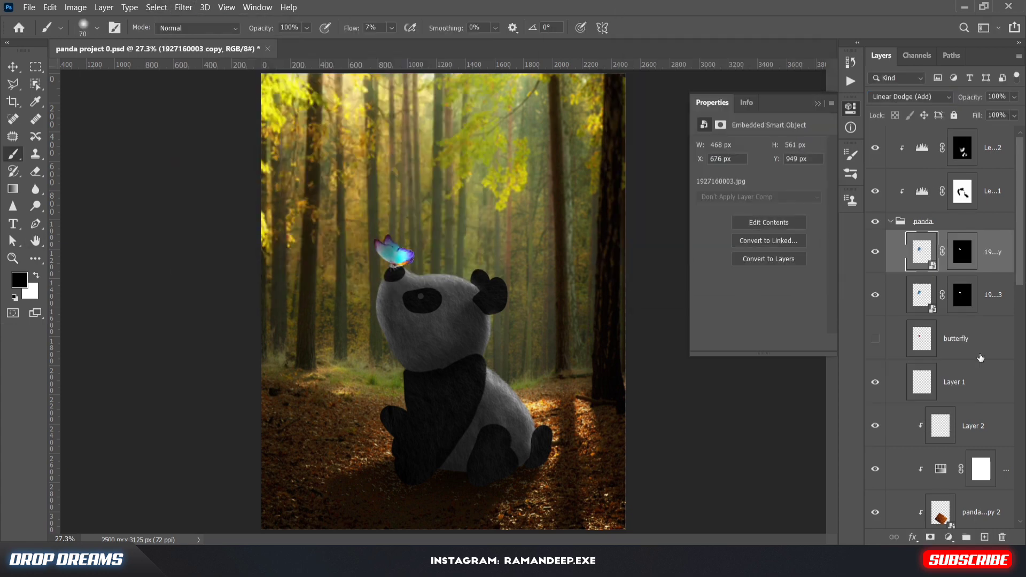
pyautogui.moveTo(965, 267); pyautogui.dragTo(1001, 537)
pyautogui.moveTo(961, 260); pyautogui.dragTo(1001, 537)
# Step: Rasterize the butterfly photo layer and apply its layer mask
pyautogui.rightClick(962, 244)
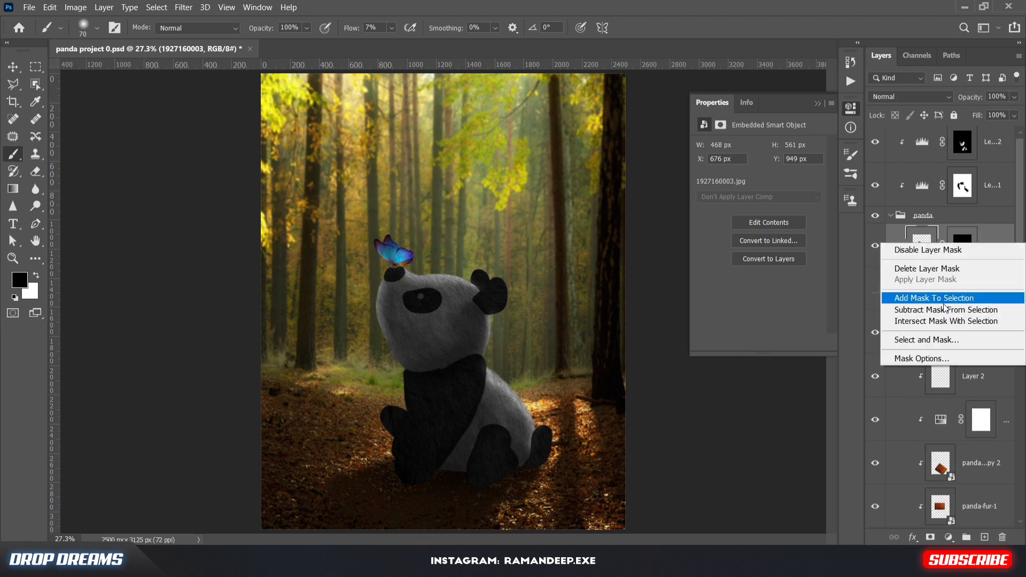
pyautogui.rightClick(942, 272)
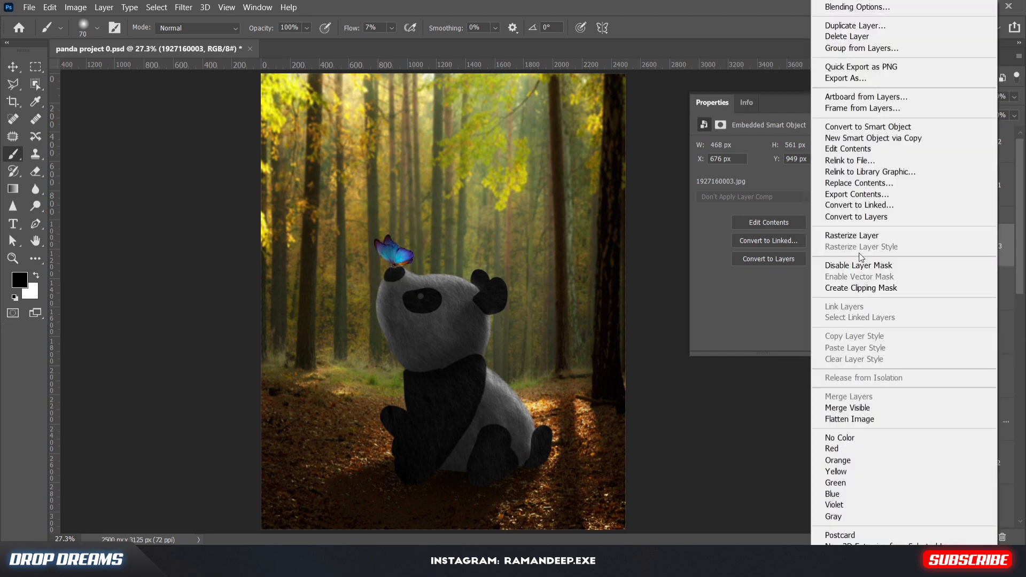
pyautogui.click(847, 234)
pyautogui.click(817, 103)
pyautogui.rightClick(998, 233)
pyautogui.click(800, 256)
pyautogui.rightClick(962, 239)
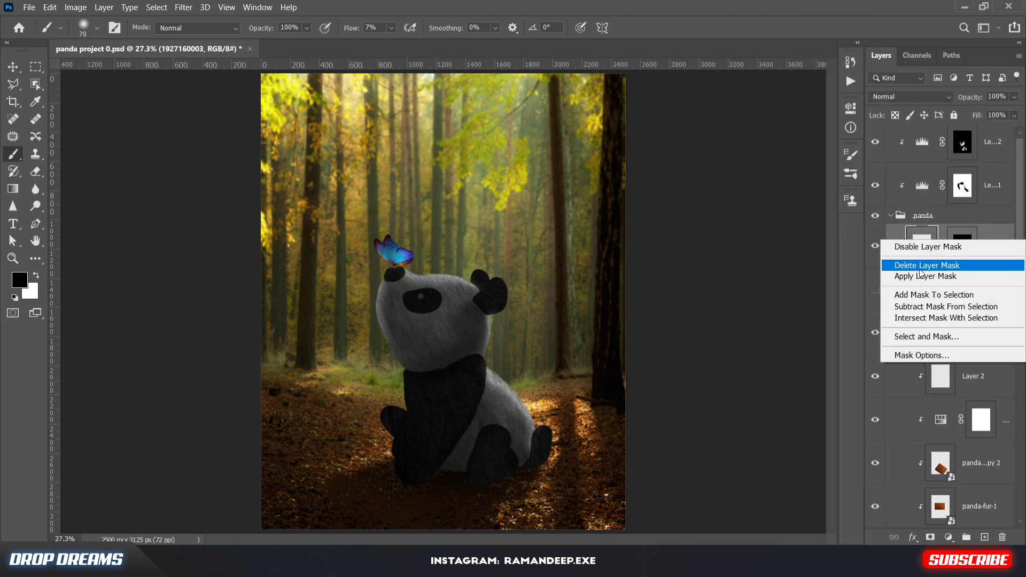
pyautogui.click(930, 276)
# Step: Duplicate the butterfly layer, set the copy to Color Dodge and apply a 16.6 px Gaussian Blur for a glow
pyautogui.hotkey('ctrl', 'j')
pyautogui.click(911, 97)
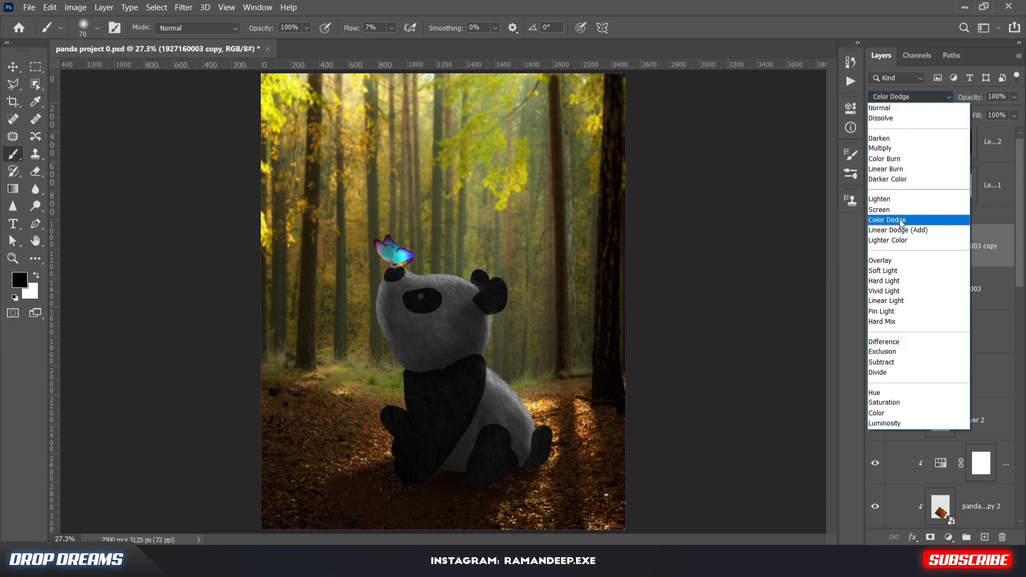
pyautogui.click(898, 229)
pyautogui.click(183, 8)
pyautogui.moveTo(193, 149)
pyautogui.click(369, 199)
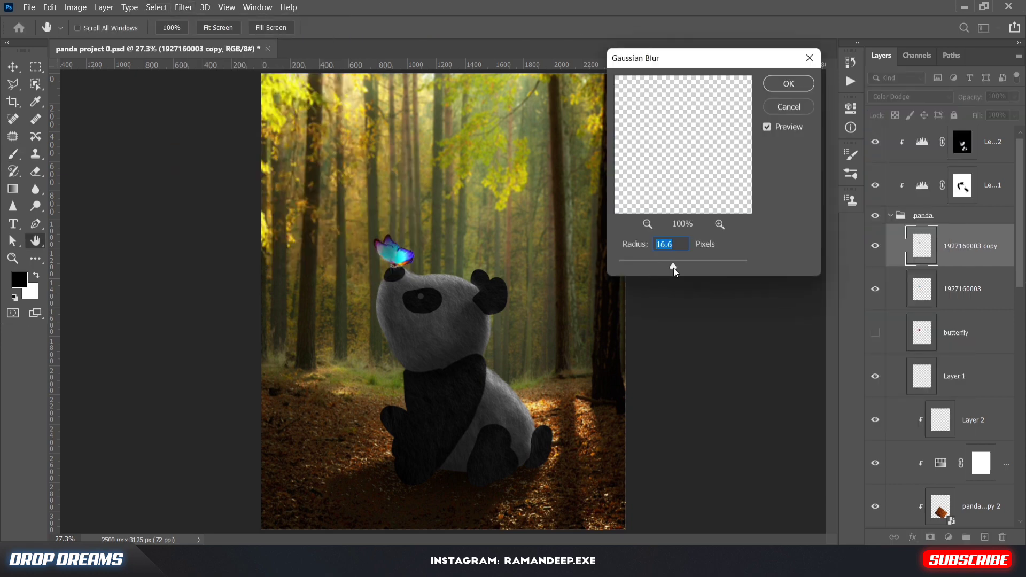
pyautogui.press('Return')
pyautogui.press('b')
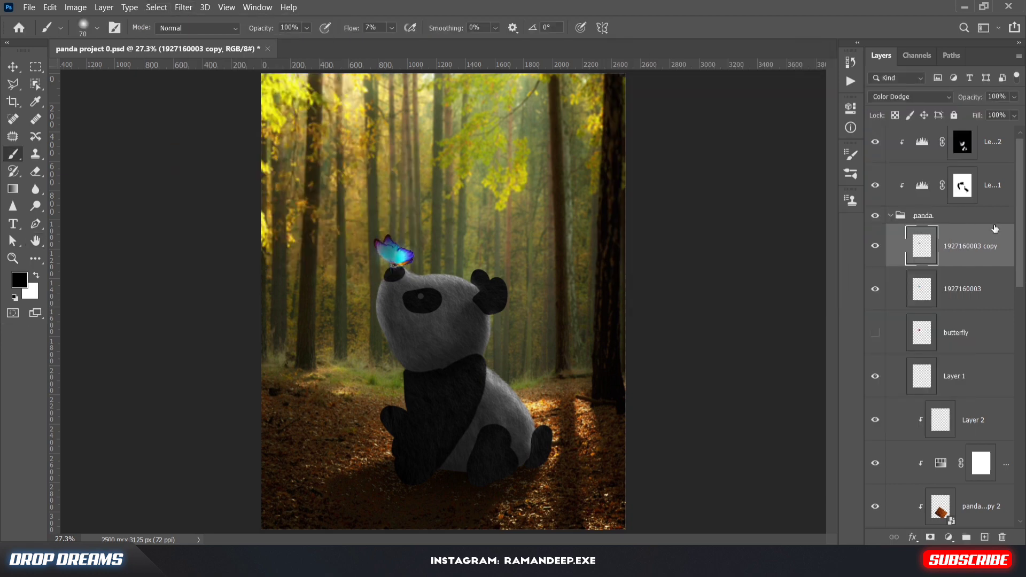
# Step: Group the two butterfly layers and clip an Exposure adjustment to the group to adjust its brightness
pyautogui.click(951, 291)
pyautogui.keyDown('shift'); pyautogui.click(979, 262); pyautogui.keyUp('shift')
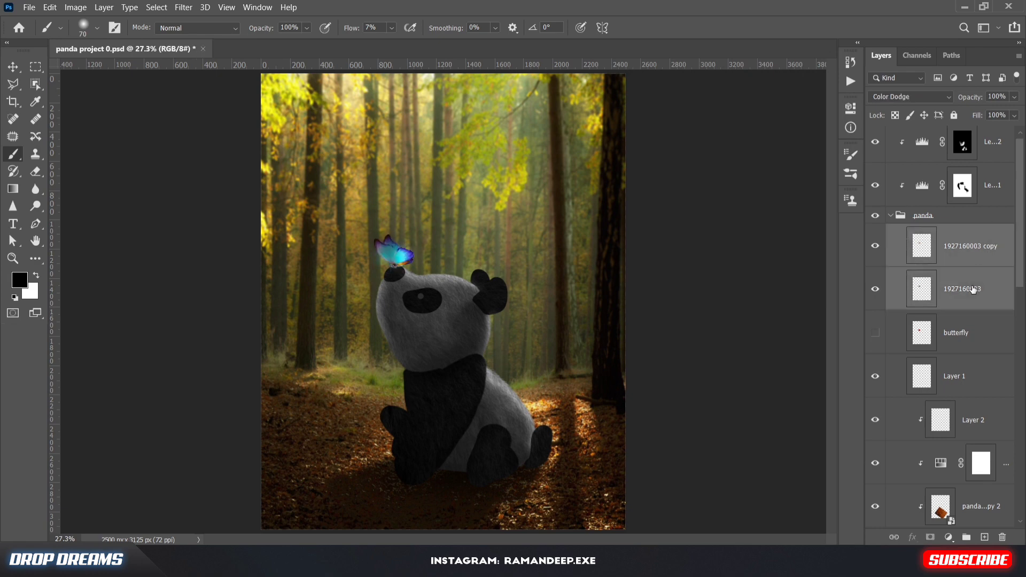
pyautogui.hotkey('ctrl', 'g')
pyautogui.click(949, 537)
pyautogui.click(940, 383)
pyautogui.moveTo(769, 180); pyautogui.dragTo(765, 185)
pyautogui.click(736, 342)
pyautogui.click(817, 103)
# Step: Add a clipped Hue/Saturation adjustment directly above the butterfly group and colorize it cyan with saturation 65
pyautogui.click(976, 278)
pyautogui.click(949, 537)
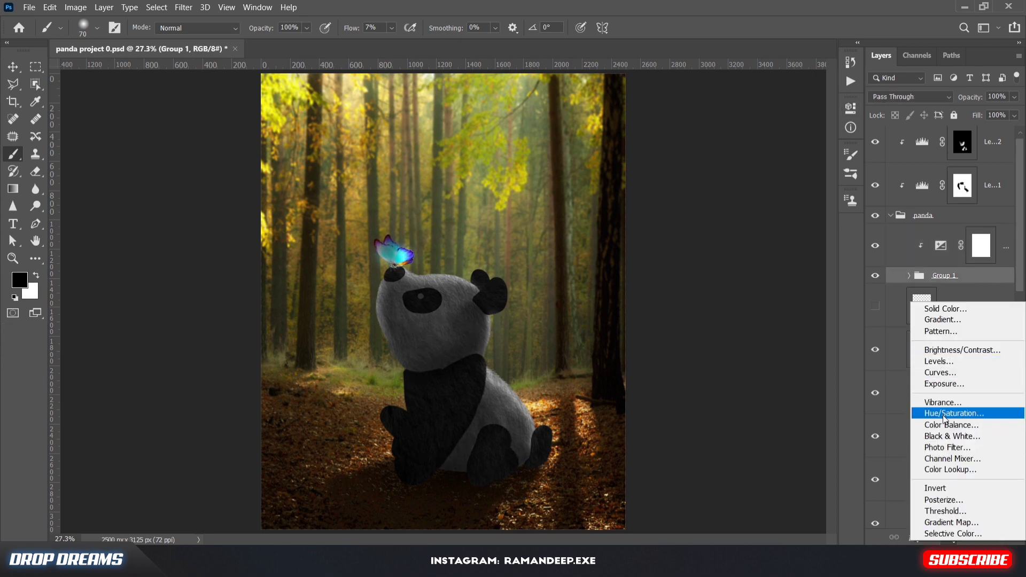
pyautogui.click(954, 413)
pyautogui.click(767, 268)
pyautogui.moveTo(701, 199); pyautogui.dragTo(776, 224)
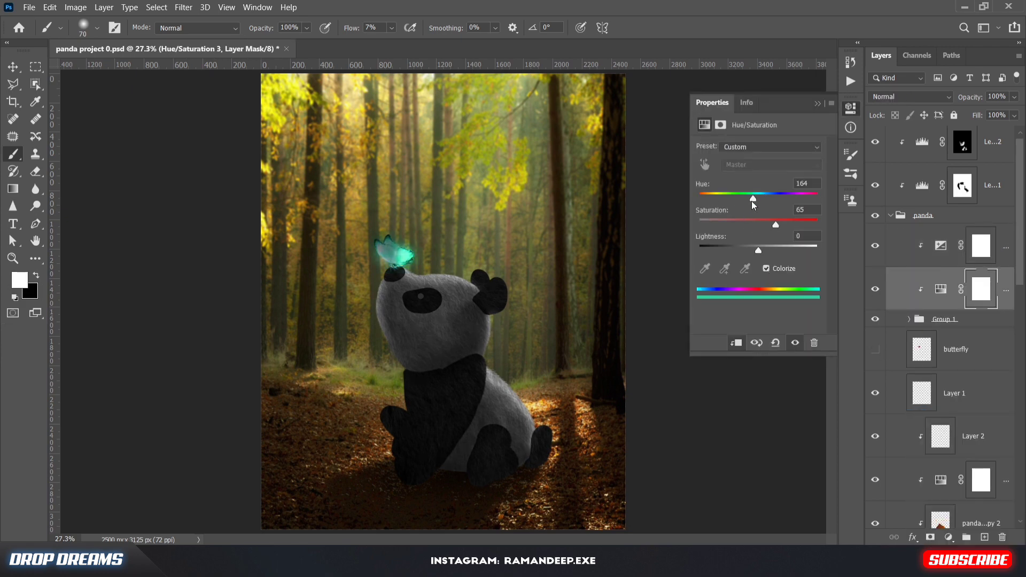
pyautogui.click(851, 109)
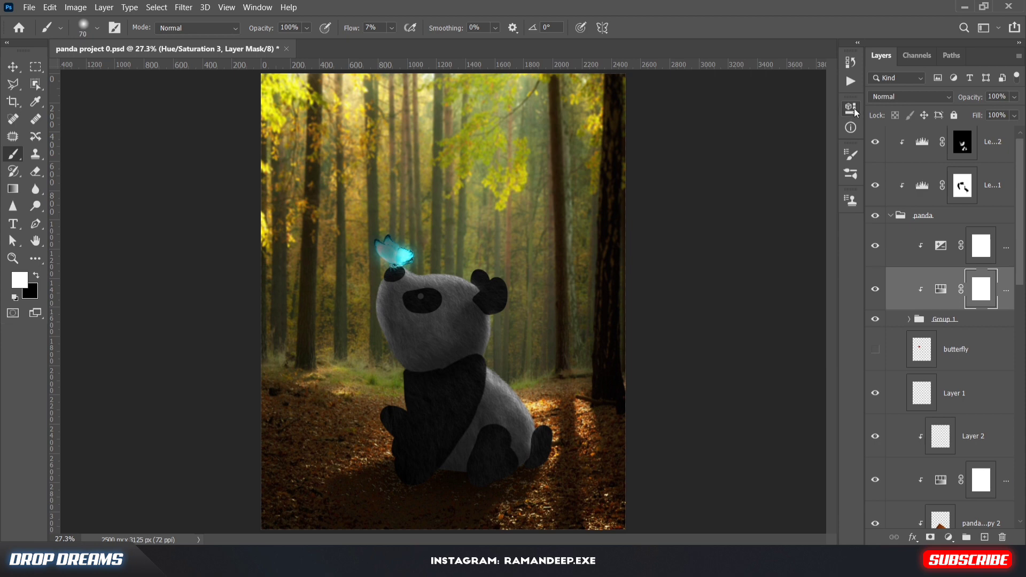
# Step: Mask the butterfly's body out of the Hue/Saturation and Exposure adjustments with a 20 px black brush
pyautogui.moveTo(391, 262); pyautogui.dragTo(448, 297)
pyautogui.press('[')
pyautogui.press('[')
pyautogui.press('[')
pyautogui.press('[')
pyautogui.press('[')
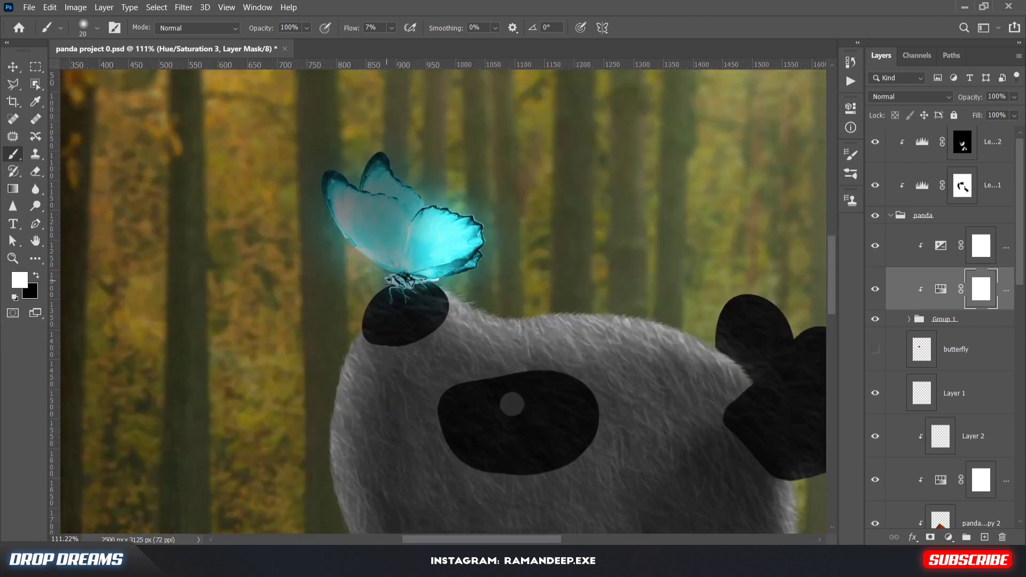
pyautogui.press('x')
pyautogui.hotkey('alt', ']')
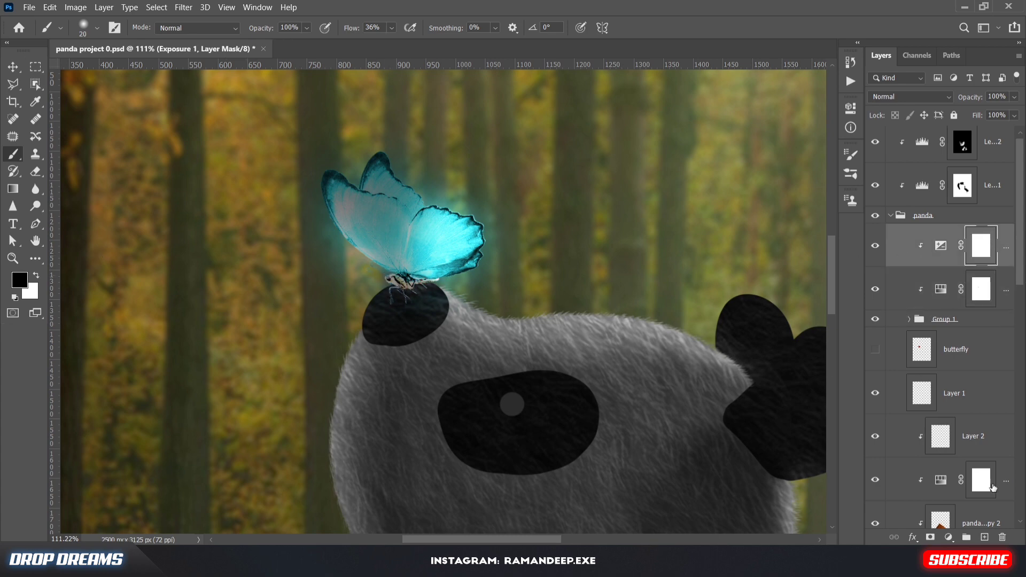
# Step: Add a clipped layer above the butterfly's Exposure adjustment and darken the body with a 40 px black brush at 36% flow
pyautogui.click(985, 537)
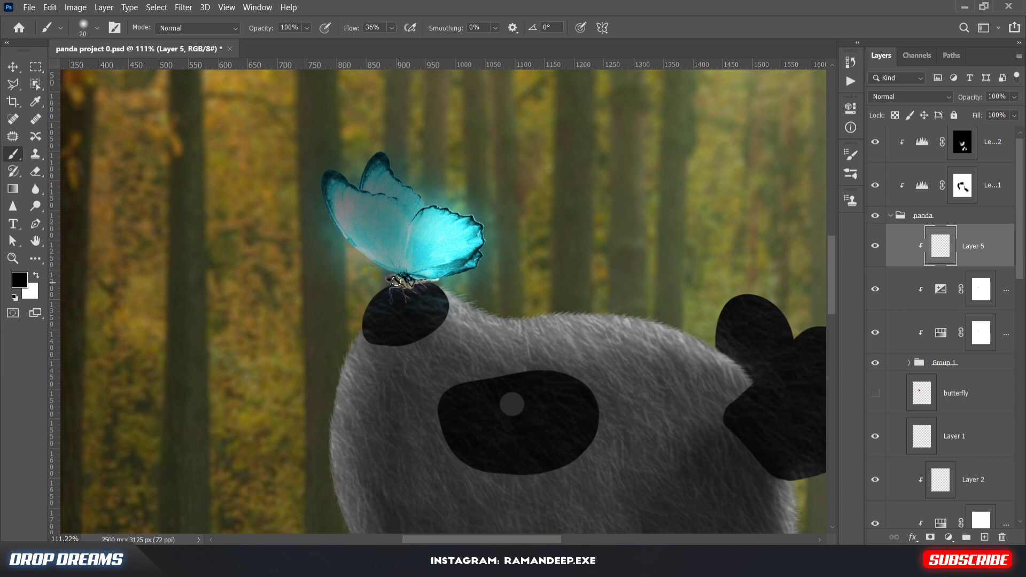
pyautogui.press(']')
pyautogui.moveTo(390, 282)
pyautogui.mouseDown()
pyautogui.moveTo(418, 284)
pyautogui.moveTo(393, 297)
pyautogui.moveTo(412, 309)
pyautogui.mouseUp()
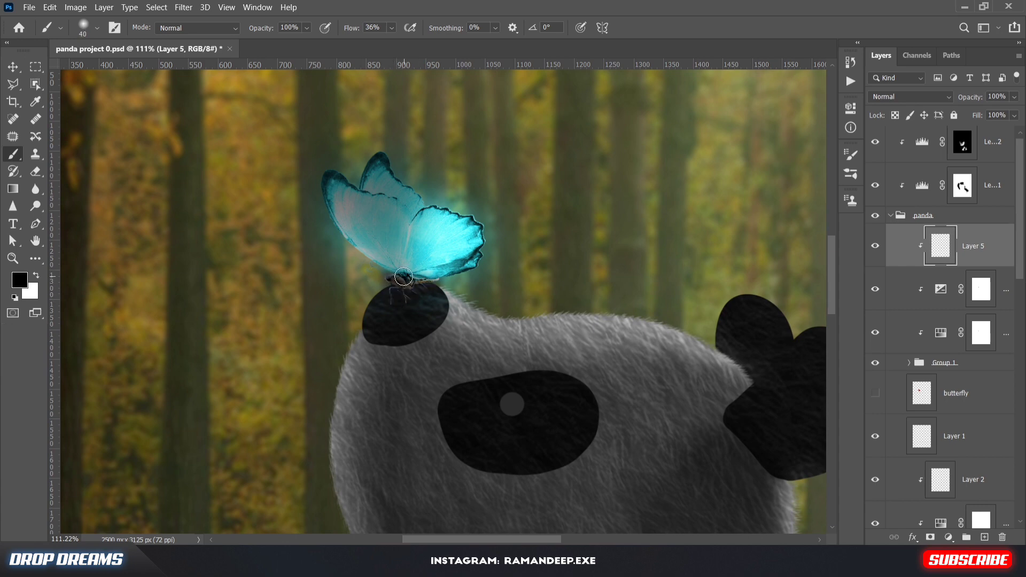
# Step: Clean up the dark paint around the butterfly's body, legs and antennae with a small eraser reduced to 8 px
pyautogui.press('x')
pyautogui.press('[')
pyautogui.press('[')
pyautogui.press('[')
pyautogui.press('[')
pyautogui.press('[')
pyautogui.press('[')
pyautogui.press('[')
pyautogui.press('[')
pyautogui.press('[')
pyautogui.press('e')
pyautogui.scroll(5, 379, 284)
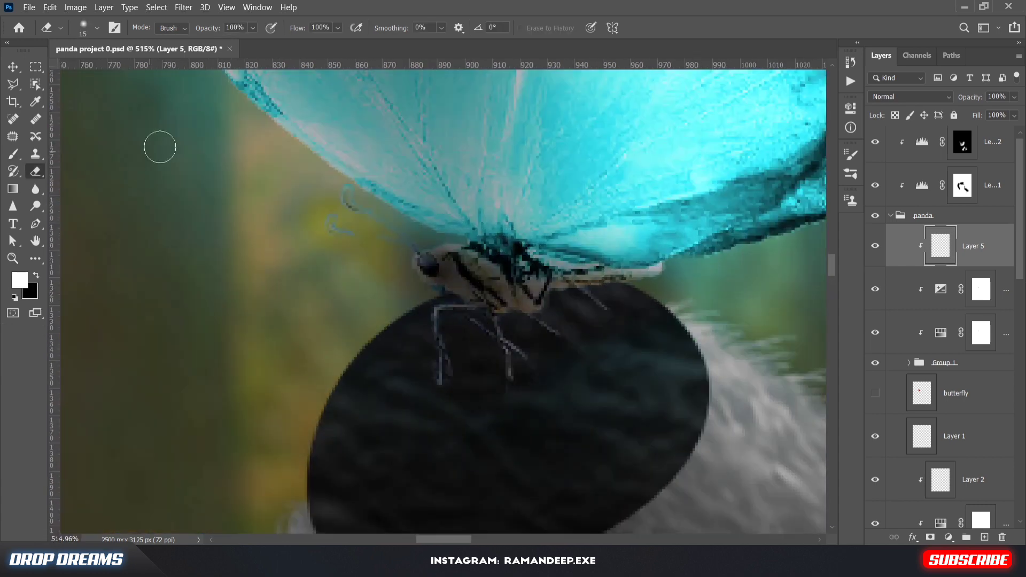
pyautogui.press('[')
pyautogui.press('[')
pyautogui.press('[')
pyautogui.press('[')
pyautogui.press('[')
pyautogui.press('[')
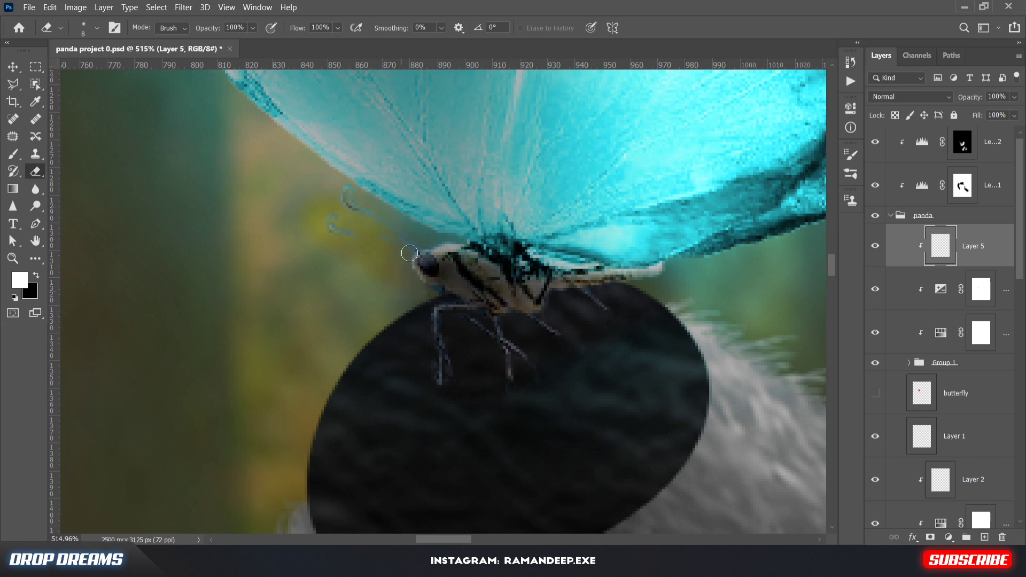
# Step: Trace the butterfly's antennae in light cyan with a 2 px brush at 36% flow
pyautogui.press('b')
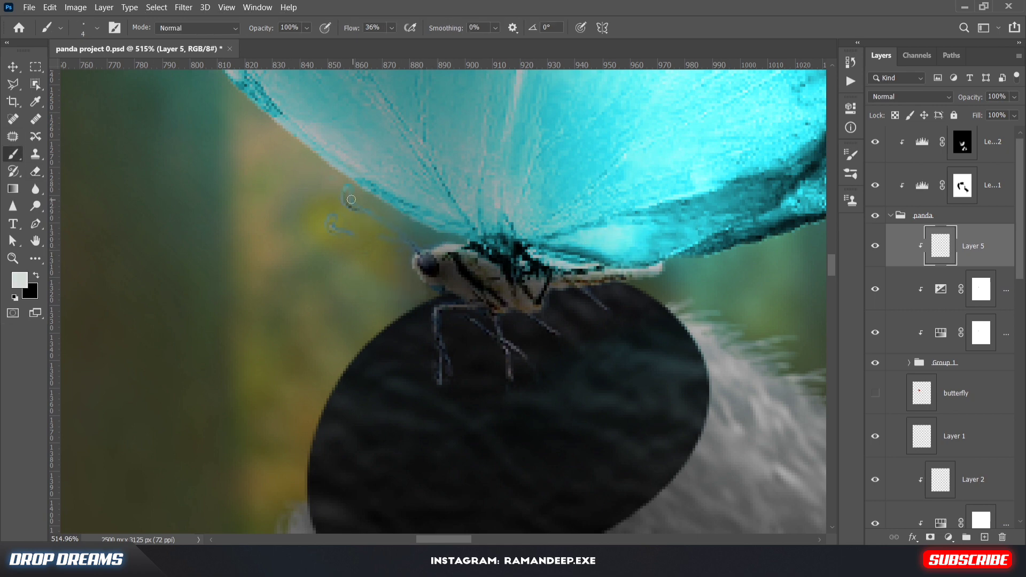
pyautogui.moveTo(348, 203); pyautogui.dragTo(405, 239)
pyautogui.hotkey('ctrl', 'z')
pyautogui.rightClick(351, 212)
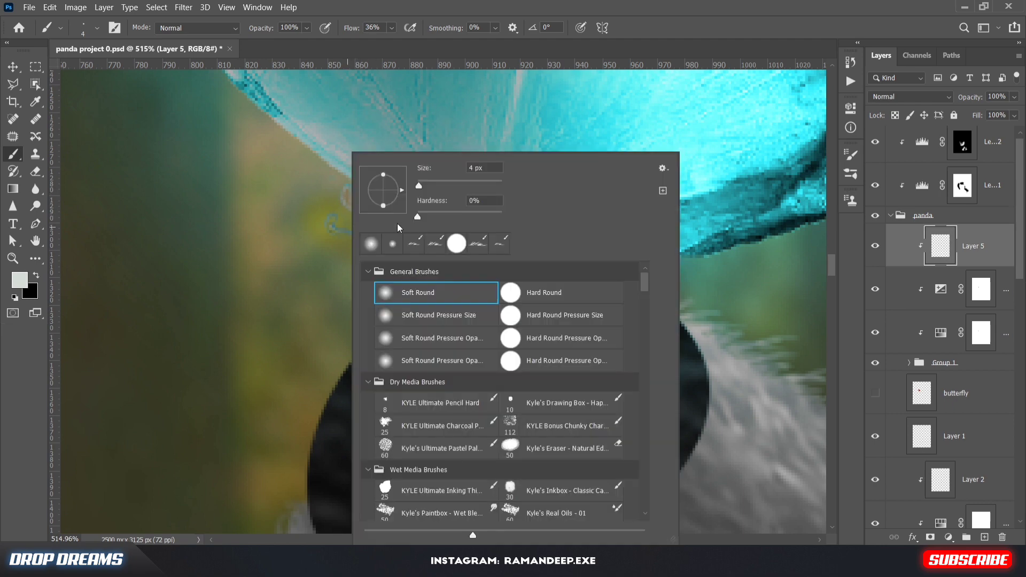
pyautogui.click(489, 218)
pyautogui.press('Return')
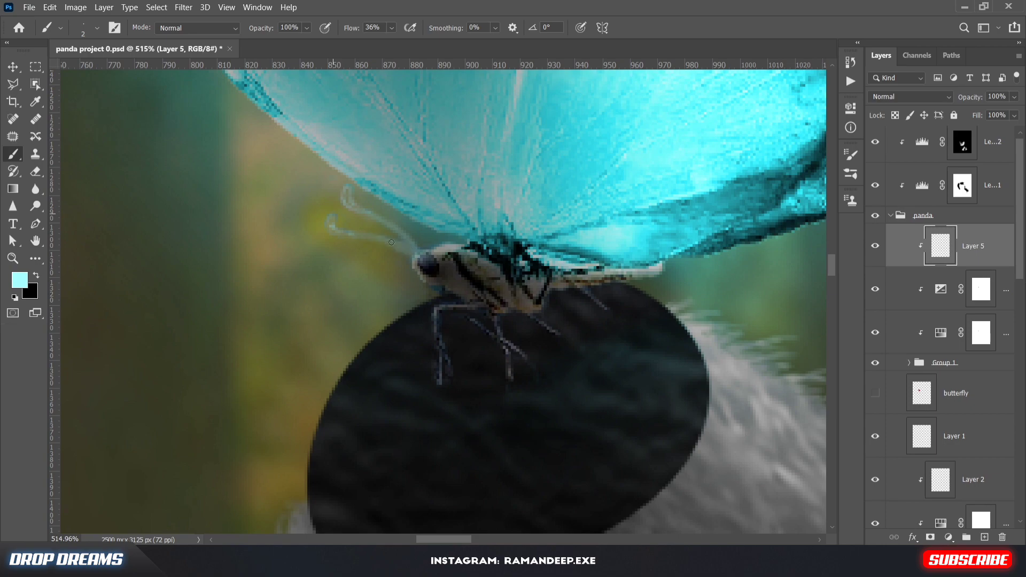
pyautogui.hotkey('ctrl', '0')
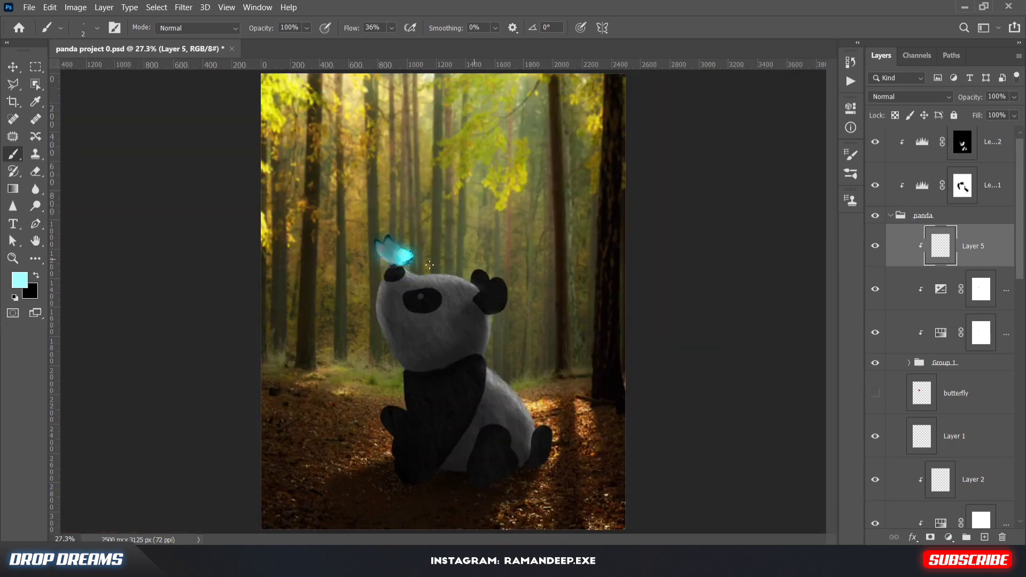
# Step: Add a brightening Exposure adjustment above the butterfly's paint layer and invert its mask to black
pyautogui.scroll(8, 430, 265)
pyautogui.scroll(-9, 430, 265)
pyautogui.click(971, 281)
pyautogui.click(993, 235)
pyautogui.click(948, 537)
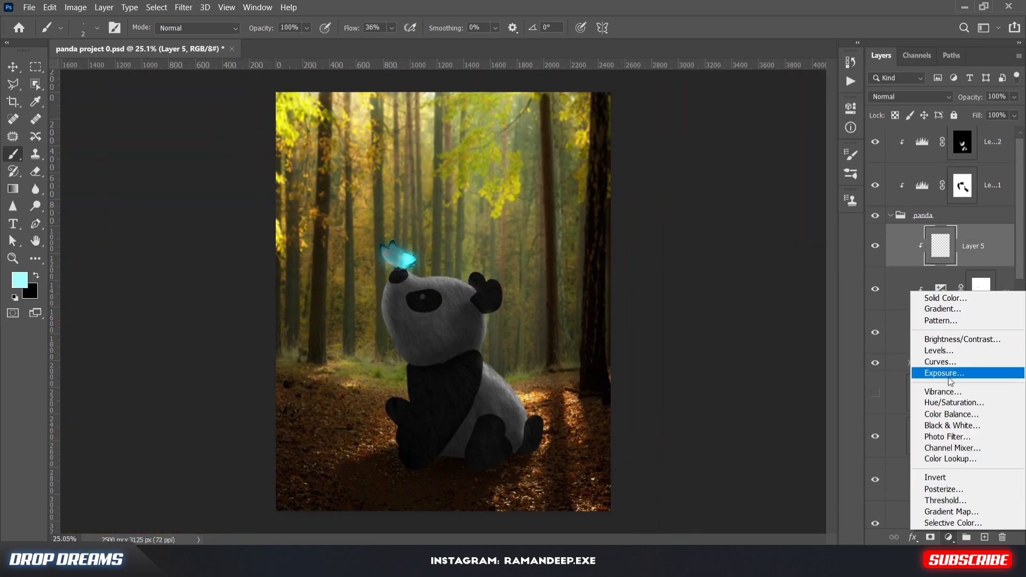
pyautogui.click(948, 376)
pyautogui.moveTo(758, 182)
pyautogui.mouseDown()
pyautogui.moveTo(776, 181)
pyautogui.moveTo(768, 182)
pyautogui.mouseUp()
pyautogui.click(850, 108)
pyautogui.hotkey('ctrl', 'i')
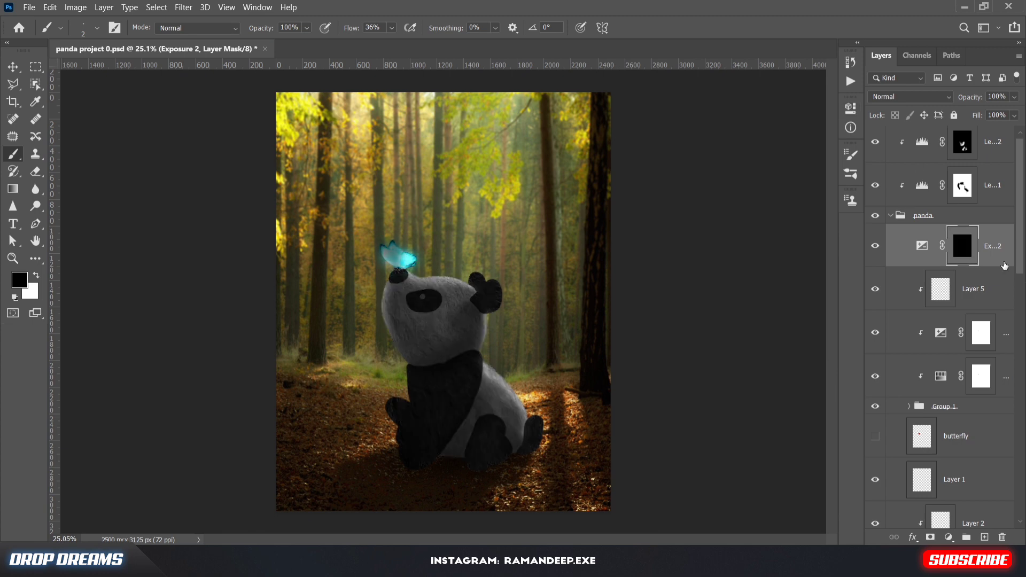
# Step: Reveal the Exposure along the panda's snout, nose and top of the head with a soft 70 px white brush at 36% flow
pyautogui.scroll(8, 390, 296)
pyautogui.scroll(2, 428, 241)
pyautogui.press(']')
pyautogui.press(']')
pyautogui.press(']')
pyautogui.press(']')
pyautogui.press(']')
pyautogui.press(']')
pyautogui.press(']')
pyautogui.press(']')
pyautogui.press(']')
pyautogui.press(']')
pyautogui.press(']')
pyautogui.press(']')
pyautogui.press(']')
pyautogui.press(']')
pyautogui.press('x')
pyautogui.click(451, 205)
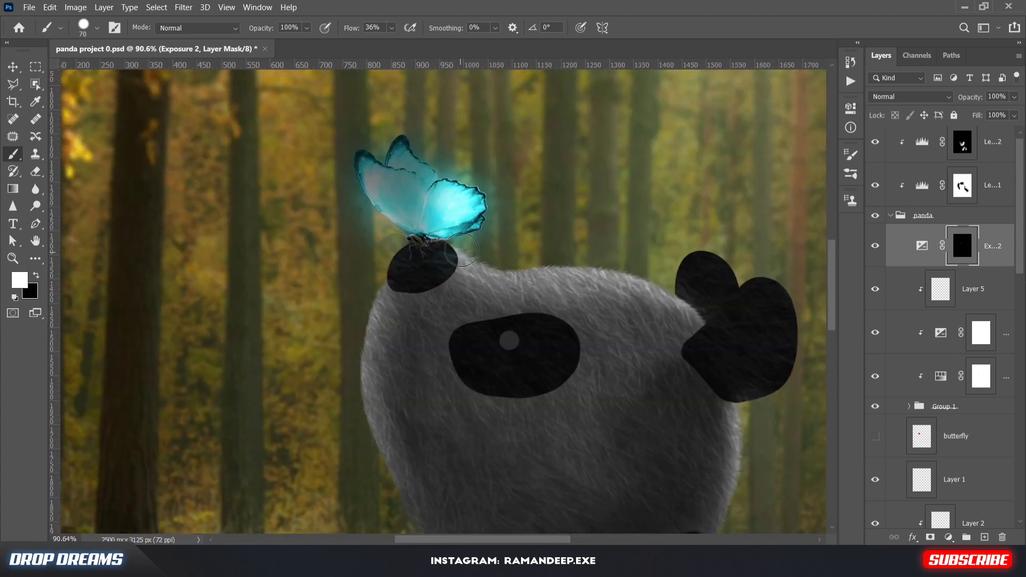
pyautogui.click(476, 263)
pyautogui.hotkey('ctrl', 'z')
pyautogui.hotkey('ctrl', 'z')
pyautogui.hotkey('ctrl', 'z')
pyautogui.rightClick(457, 225)
pyautogui.click(515, 206)
pyautogui.press('Return')
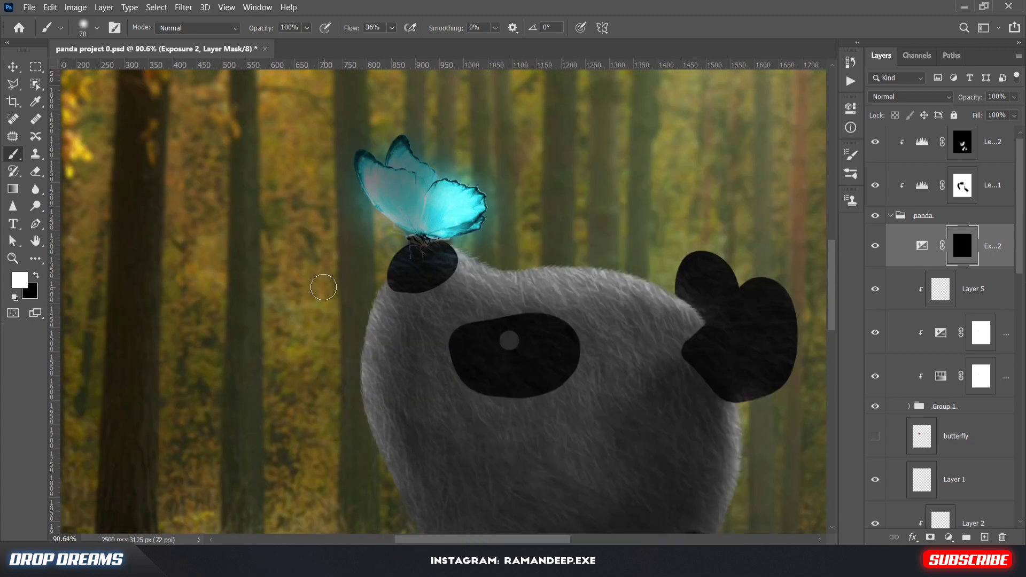
pyautogui.moveTo(458, 260)
pyautogui.mouseDown()
pyautogui.moveTo(477, 249)
pyautogui.moveTo(646, 297)
pyautogui.moveTo(592, 297)
pyautogui.moveTo(544, 343)
pyautogui.moveTo(636, 273)
pyautogui.mouseUp()
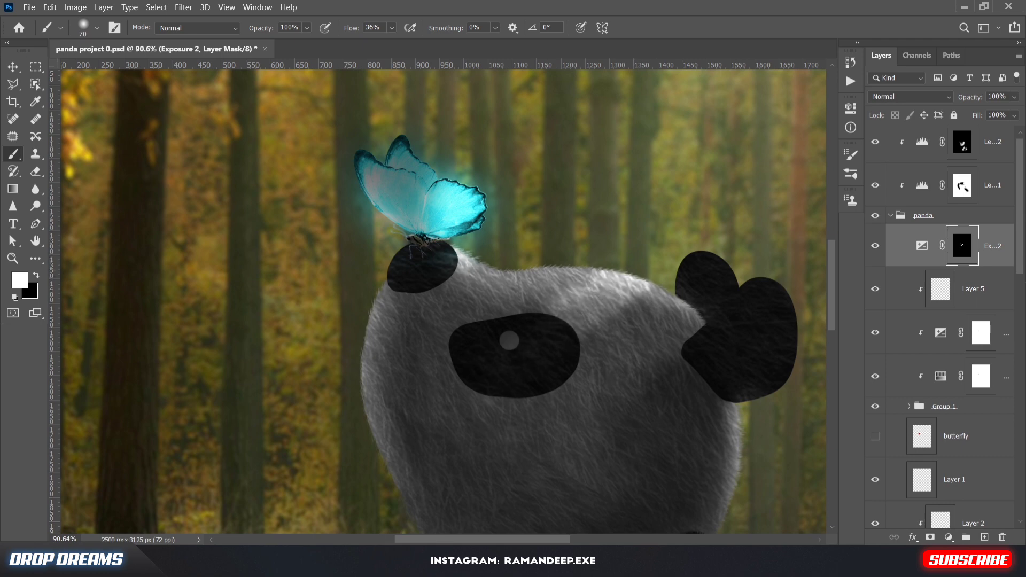
pyautogui.moveTo(438, 251); pyautogui.dragTo(463, 237)
pyautogui.moveTo(428, 181)
pyautogui.mouseDown()
pyautogui.moveTo(406, 182)
pyautogui.moveTo(396, 198)
pyautogui.moveTo(398, 163)
pyautogui.mouseUp()
# Step: Brighten the fur along the panda's lower back by painting white on the Exposure mask, and switch the brush to black
pyautogui.hotkey('ctrl', '0')
pyautogui.scroll(5, 519, 318)
pyautogui.moveTo(502, 421)
pyautogui.mouseDown()
pyautogui.moveTo(519, 411)
pyautogui.moveTo(505, 478)
pyautogui.moveTo(483, 465)
pyautogui.moveTo(517, 476)
pyautogui.mouseUp()
pyautogui.press('x')
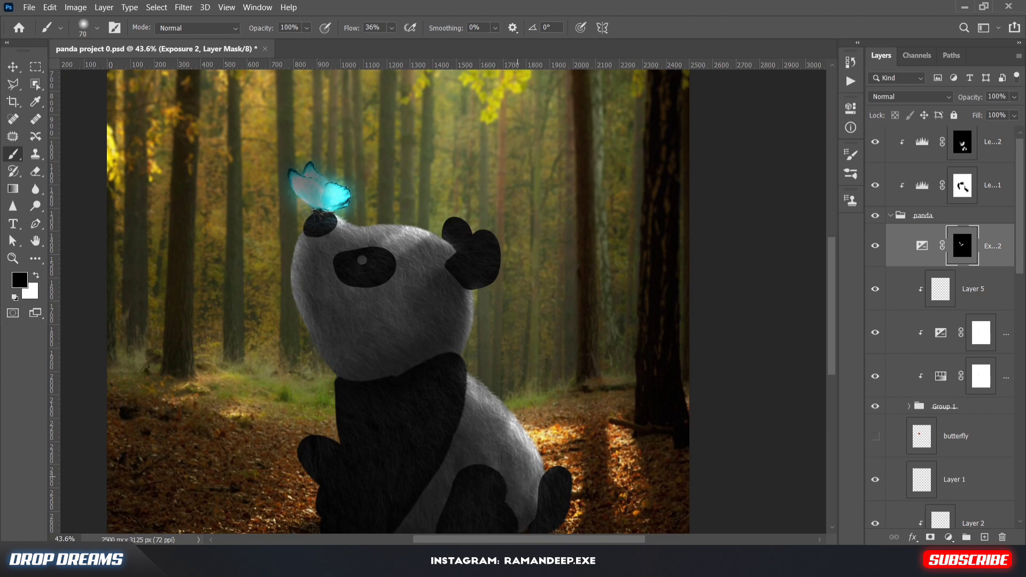
# Step: Slightly raise the exposure of the Exposure adjustment in the panda group and reselect its mask
pyautogui.press('x')
pyautogui.hotkey('ctrl', '0')
pyautogui.doubleClick(922, 245)
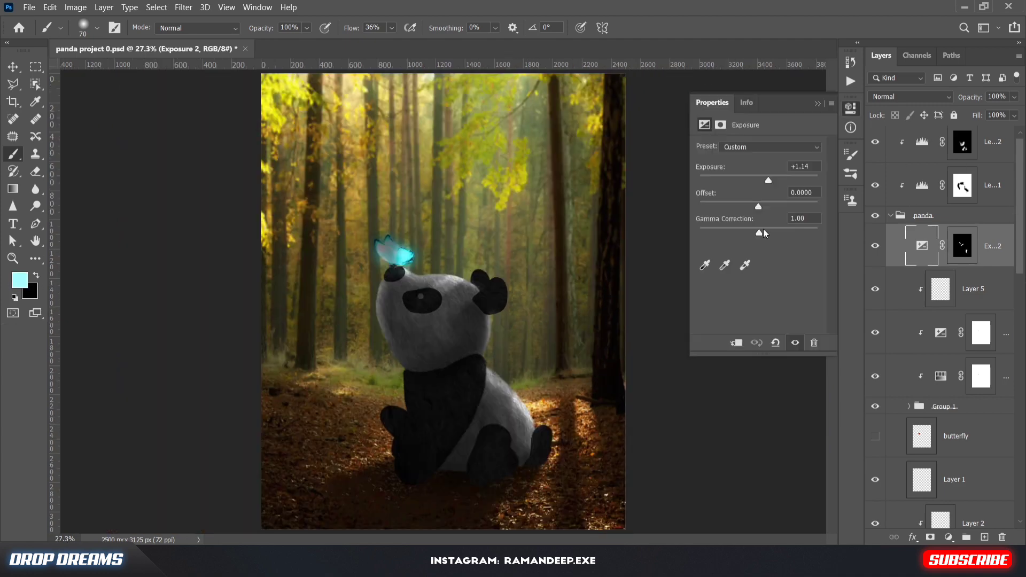
pyautogui.moveTo(769, 181); pyautogui.dragTo(772, 182)
pyautogui.click(962, 245)
# Step: Tone down the highlight on the panda's upper back by painting black on the Exposure mask with a soft 60 px brush
pyautogui.scroll(4, 486, 315)
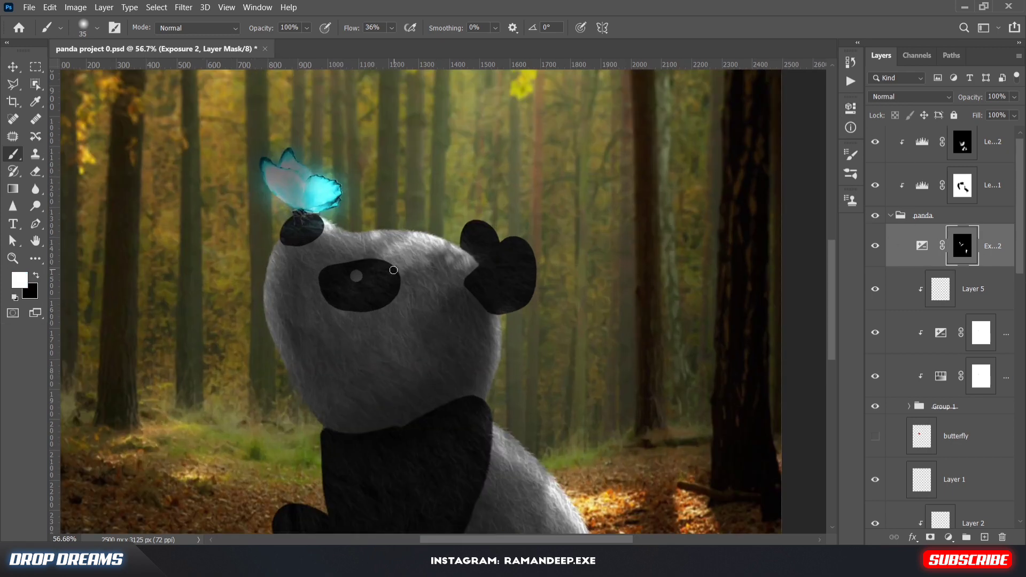
pyautogui.press('x')
pyautogui.press(']')
pyautogui.press(']')
pyautogui.press(']')
pyautogui.press(']')
pyautogui.press(']')
pyautogui.press(']')
pyautogui.press(']')
pyautogui.press(']')
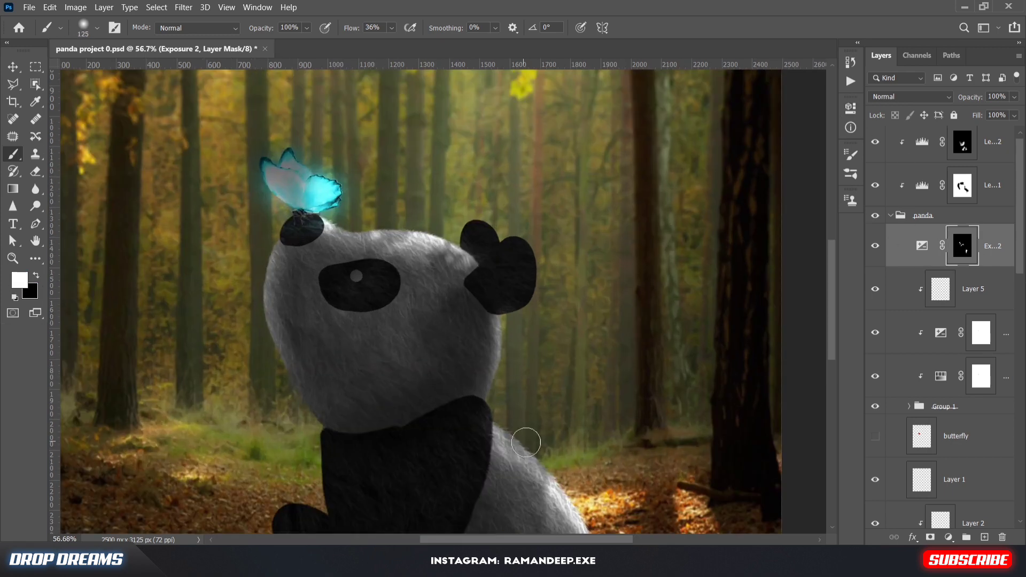
pyautogui.press('x')
pyautogui.press('[')
pyautogui.press('[')
pyautogui.press('[')
pyautogui.press('[')
pyautogui.press('[')
pyautogui.moveTo(505, 444); pyautogui.dragTo(528, 478)
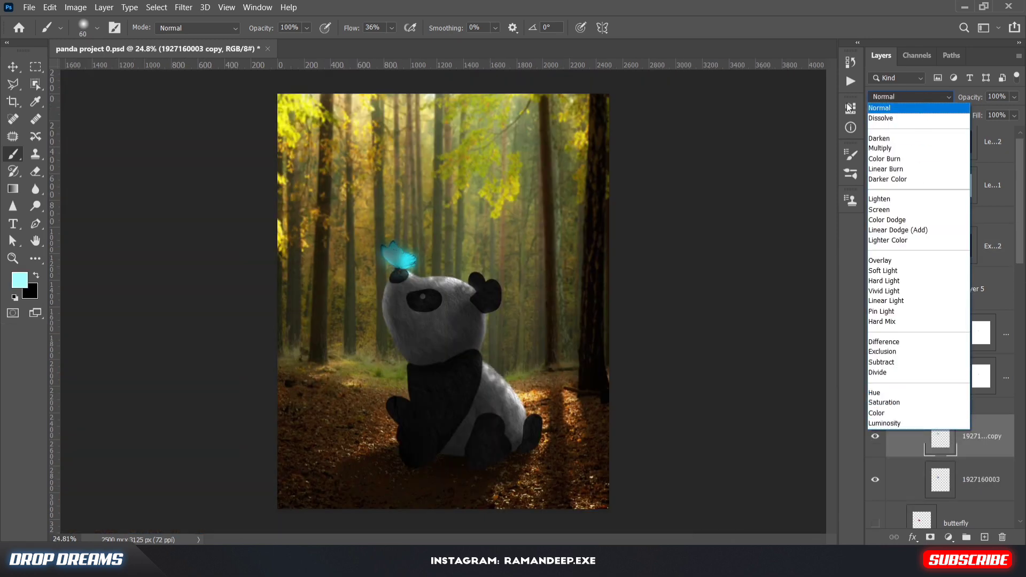
# Step: Try other blend modes and a Hue/Saturation change on the two butterfly image layers
pyautogui.press('Escape')
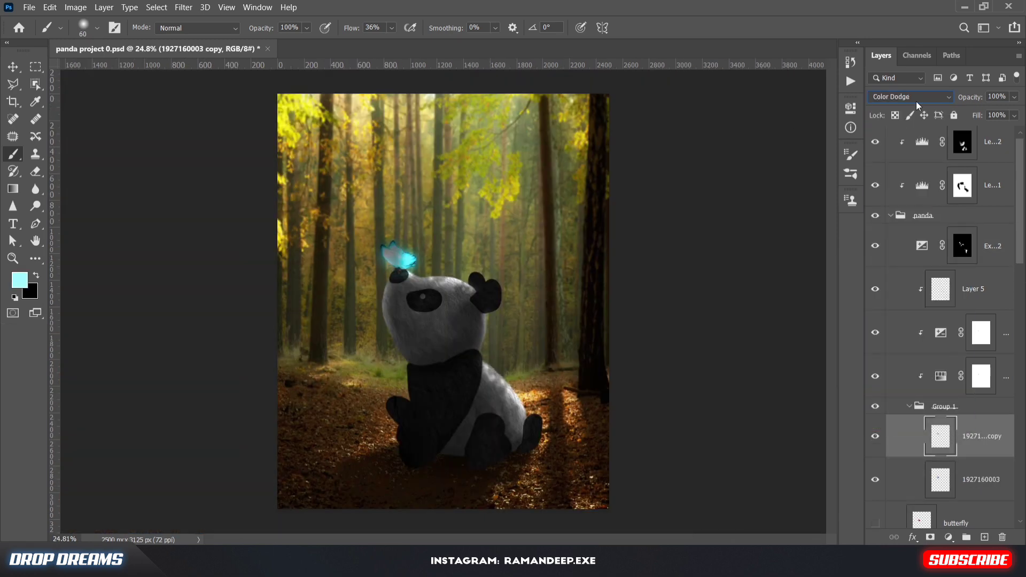
pyautogui.click(925, 479)
pyautogui.click(908, 96)
pyautogui.click(951, 98)
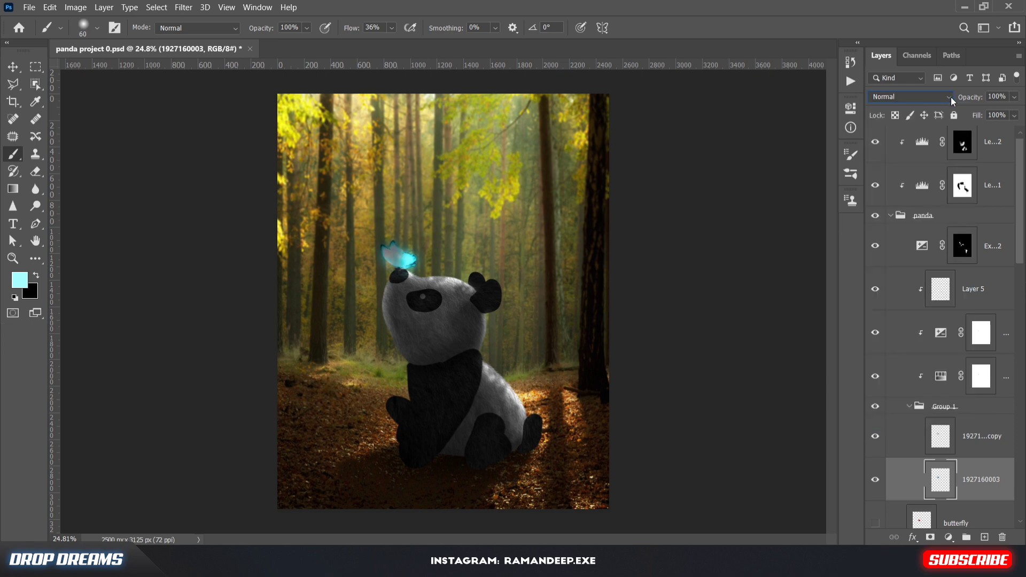
pyautogui.hotkey('ctrl', 'u')
pyautogui.moveTo(806, 403)
pyautogui.mouseDown()
pyautogui.moveTo(854, 410)
pyautogui.moveTo(788, 411)
pyautogui.mouseUp()
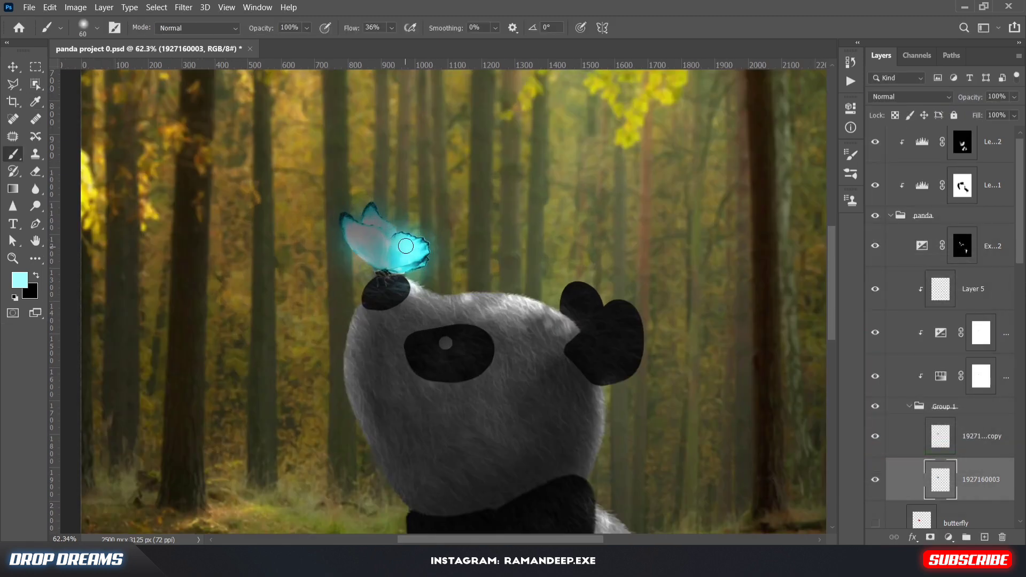
# Step: Add a new layer above the butterfly copy in Group 1 and set the foreground colour to white
pyautogui.hotkey('ctrl', 'shift', 'alt', 'n')
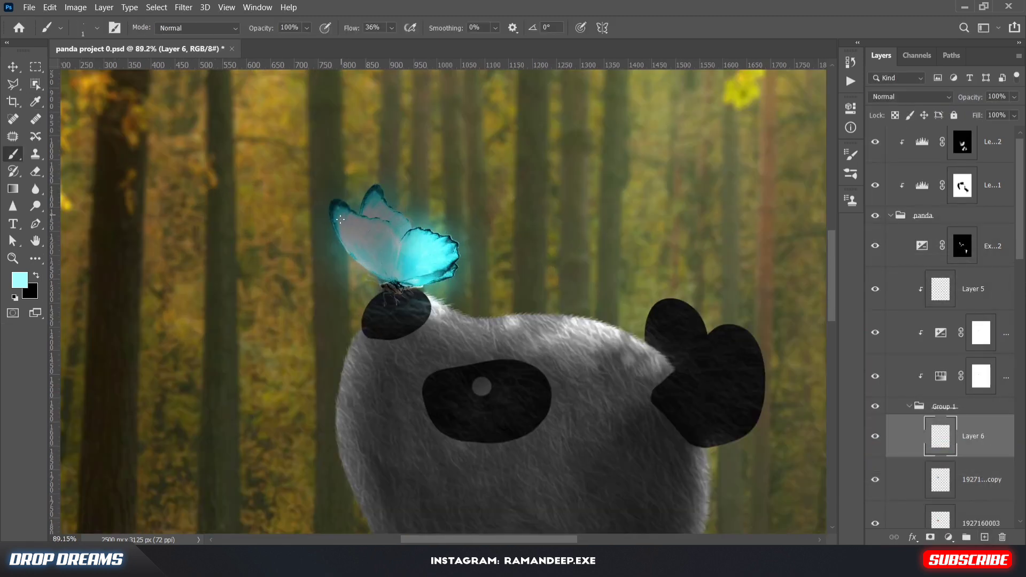
pyautogui.click(24, 277)
pyautogui.click(447, 127)
pyautogui.press('Return')
pyautogui.press('p')
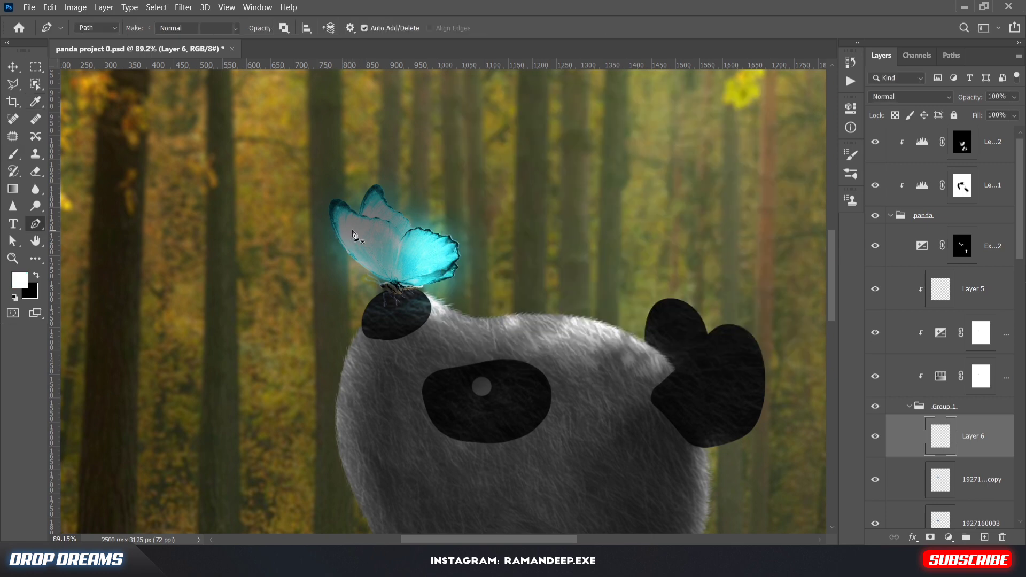
pyautogui.press('b')
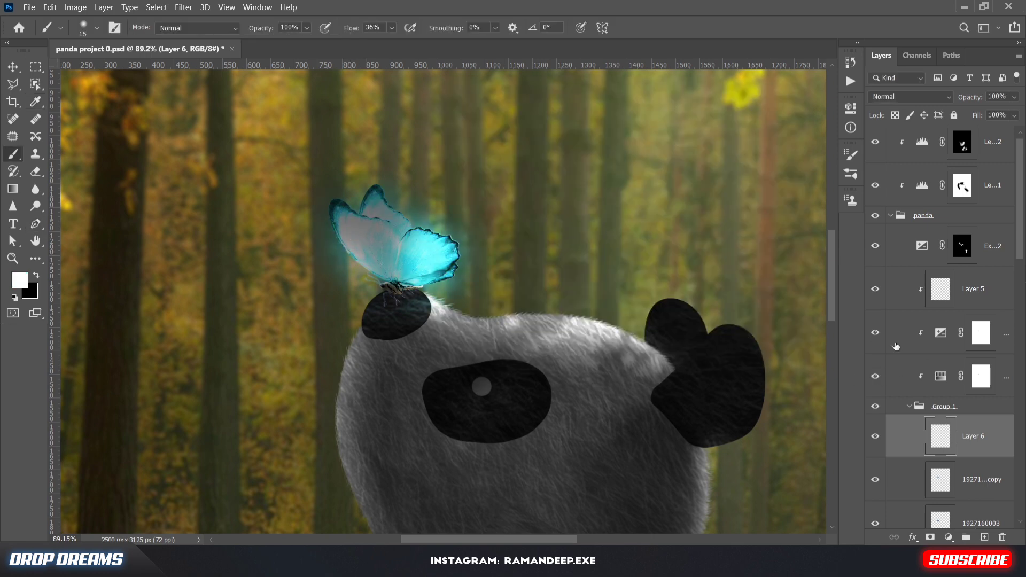
# Step: Remove the darkening from the butterfly's wings by painting black on the lower Levels mask with a soft 125 px brush
pyautogui.scroll(1, 929, 256)
pyautogui.click(924, 166)
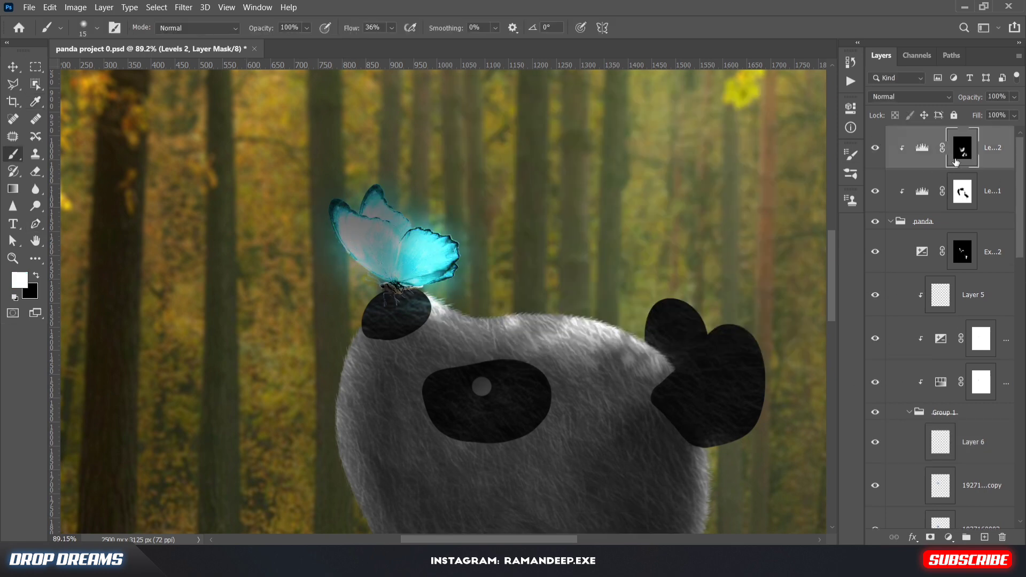
pyautogui.click(962, 192)
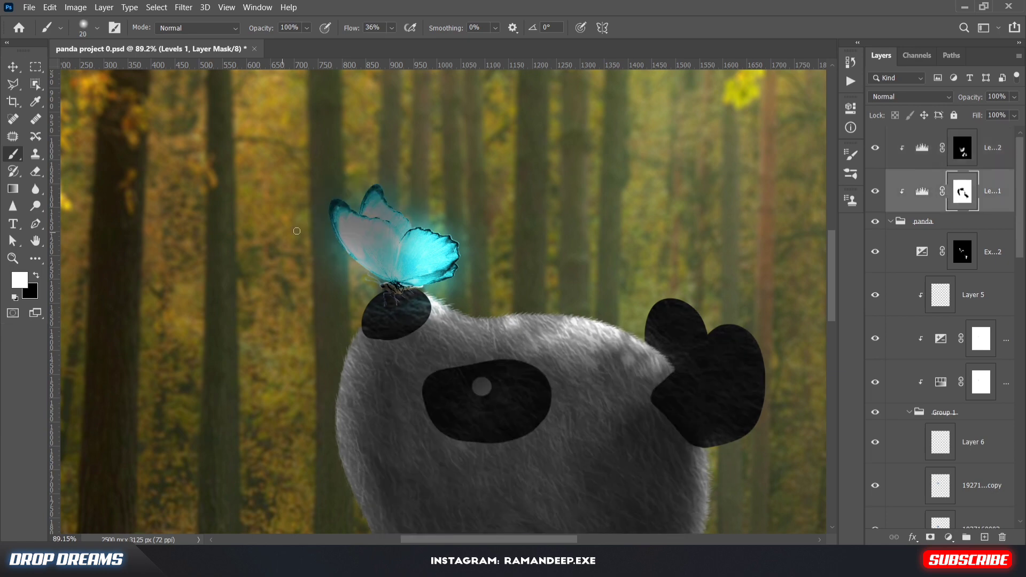
pyautogui.press(']')
pyautogui.press(']')
pyautogui.press(']')
pyautogui.press(']')
pyautogui.press(']')
pyautogui.press(']')
pyautogui.press(']')
pyautogui.press(']')
pyautogui.press(']')
pyautogui.press(']')
pyautogui.press(']')
pyautogui.press(']')
pyautogui.press('x')
pyautogui.moveTo(363, 241)
pyautogui.mouseDown()
pyautogui.moveTo(387, 258)
pyautogui.moveTo(438, 249)
pyautogui.moveTo(407, 247)
pyautogui.moveTo(334, 204)
pyautogui.moveTo(362, 260)
pyautogui.moveTo(372, 185)
pyautogui.moveTo(401, 253)
pyautogui.moveTo(425, 273)
pyautogui.moveTo(309, 220)
pyautogui.moveTo(333, 204)
pyautogui.moveTo(387, 263)
pyautogui.moveTo(409, 234)
pyautogui.mouseUp()
pyautogui.hotkey('ctrl', '0')
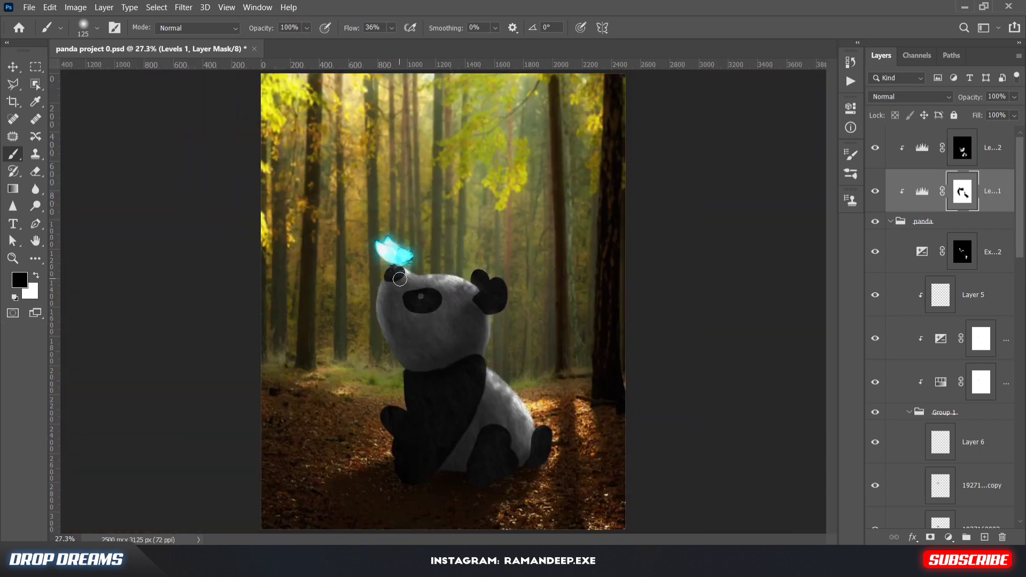
# Step: Paint black on the upper Levels mask along the panda's front cheek and back of the head with a 90 px brush
pyautogui.click(962, 147)
pyautogui.scroll(5, 348, 297)
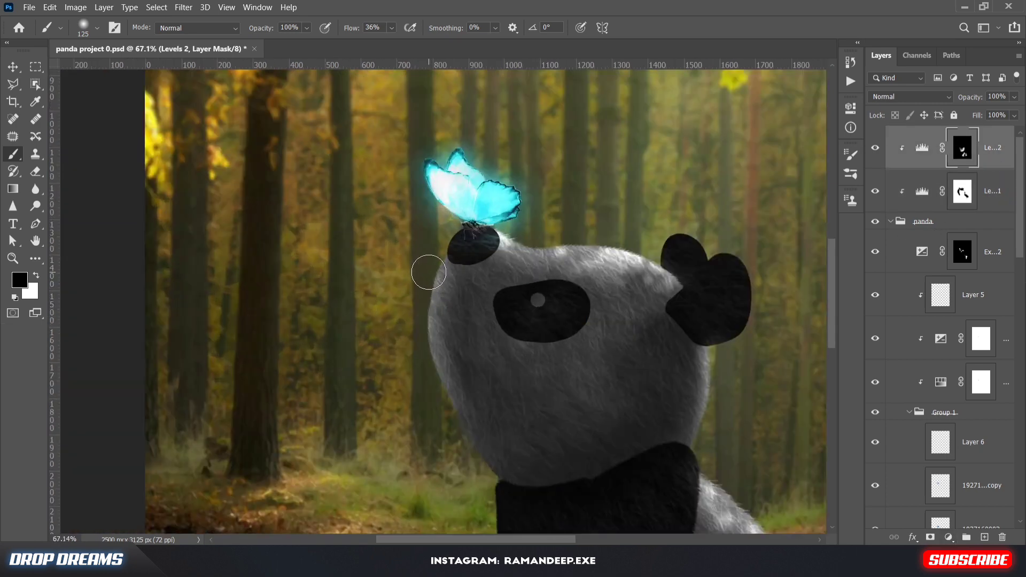
pyautogui.press('[')
pyautogui.press('[')
pyautogui.moveTo(443, 270); pyautogui.dragTo(469, 374)
pyautogui.press('x')
pyautogui.press('x')
pyautogui.moveTo(703, 369); pyautogui.dragTo(688, 420)
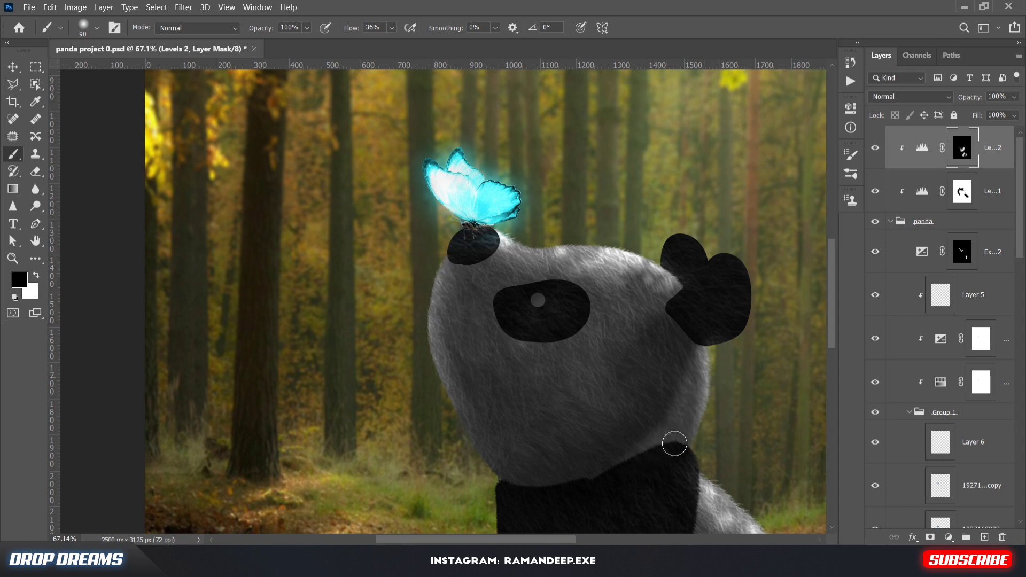
pyautogui.press('x')
pyautogui.hotkey('ctrl', '0')
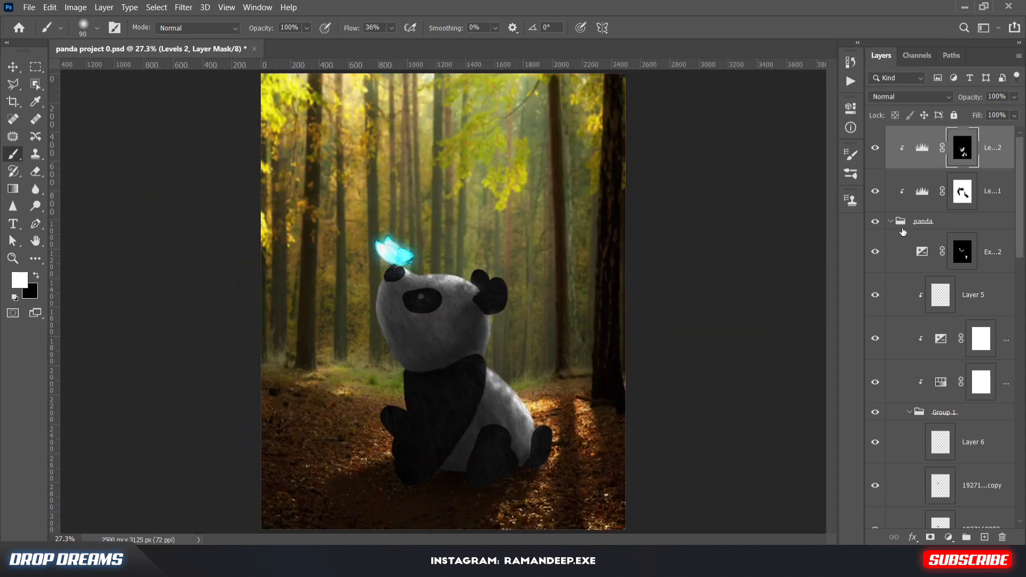
# Step: Check the settings of both Levels adjustments and compare the image with the upper one hidden and shown
pyautogui.doubleClick(916, 198)
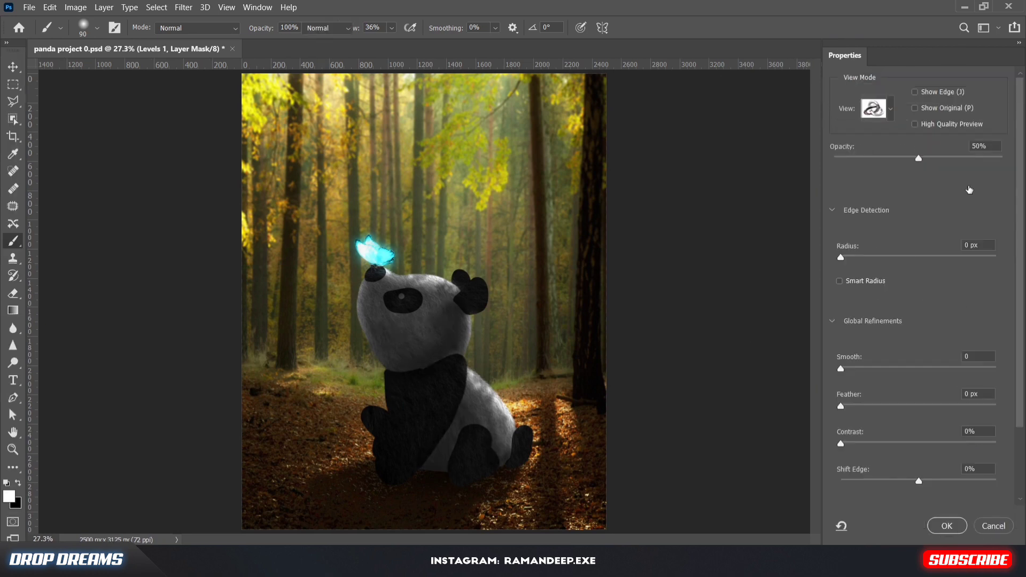
pyautogui.moveTo(762, 283)
pyautogui.mouseDown()
pyautogui.moveTo(753, 283)
pyautogui.moveTo(763, 283)
pyautogui.mouseUp()
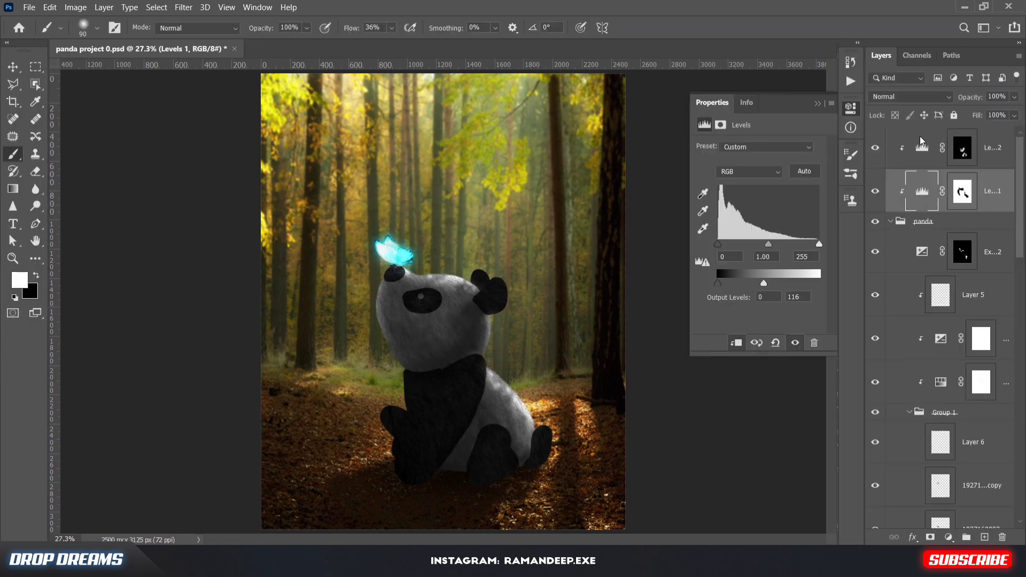
pyautogui.click(923, 145)
pyautogui.click(875, 150)
pyautogui.click(875, 150)
pyautogui.click(922, 144)
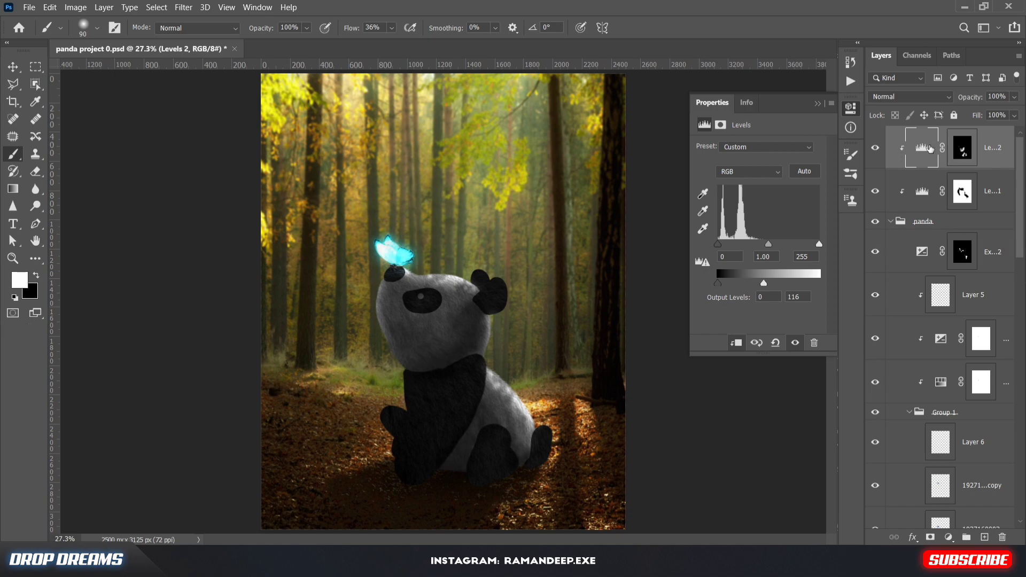
pyautogui.click(850, 108)
pyautogui.scroll(8, 411, 307)
pyautogui.scroll(-7, 469, 248)
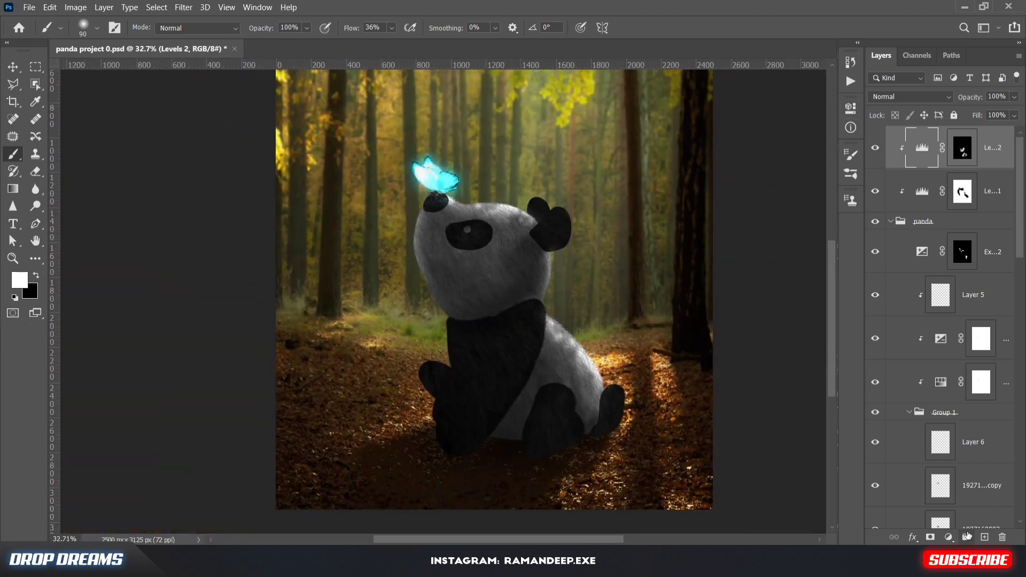
pyautogui.click(948, 537)
pyautogui.click(949, 537)
pyautogui.scroll(-10, 907, 400)
pyautogui.click(975, 342)
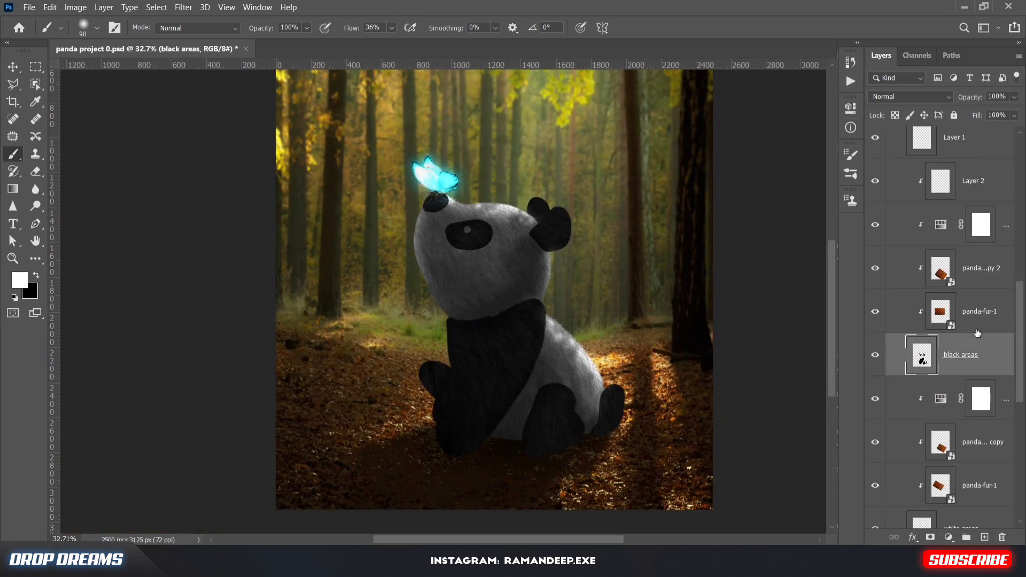
pyautogui.scroll(10, 939, 279)
# Step: Add a brightening Exposure adjustment clipped above the upper Levels adjustment and invert its mask to black
pyautogui.click(984, 147)
pyautogui.click(949, 537)
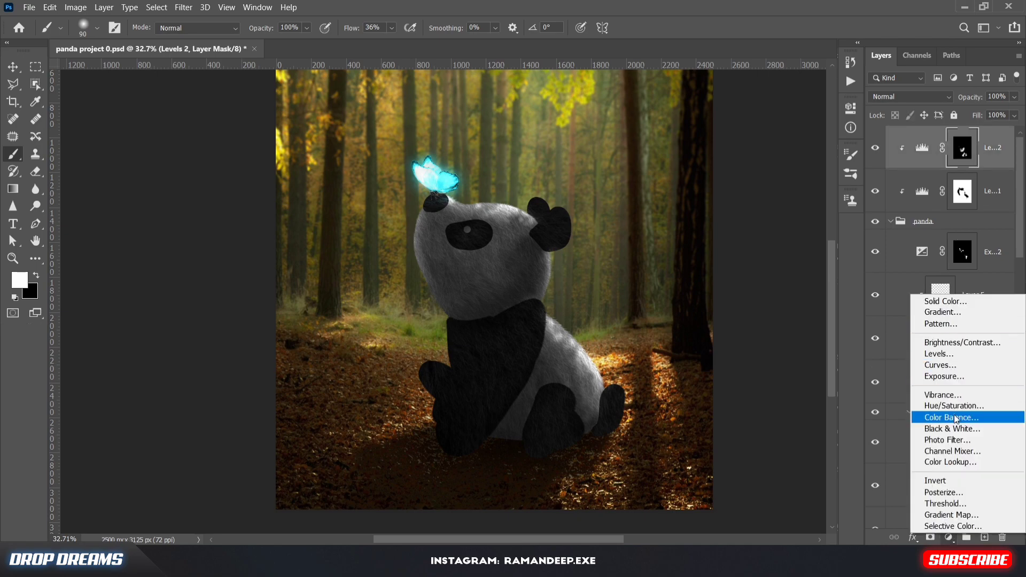
pyautogui.click(940, 376)
pyautogui.moveTo(761, 181); pyautogui.dragTo(791, 180)
pyautogui.click(736, 343)
pyautogui.click(954, 155)
pyautogui.hotkey('ctrl', 'i')
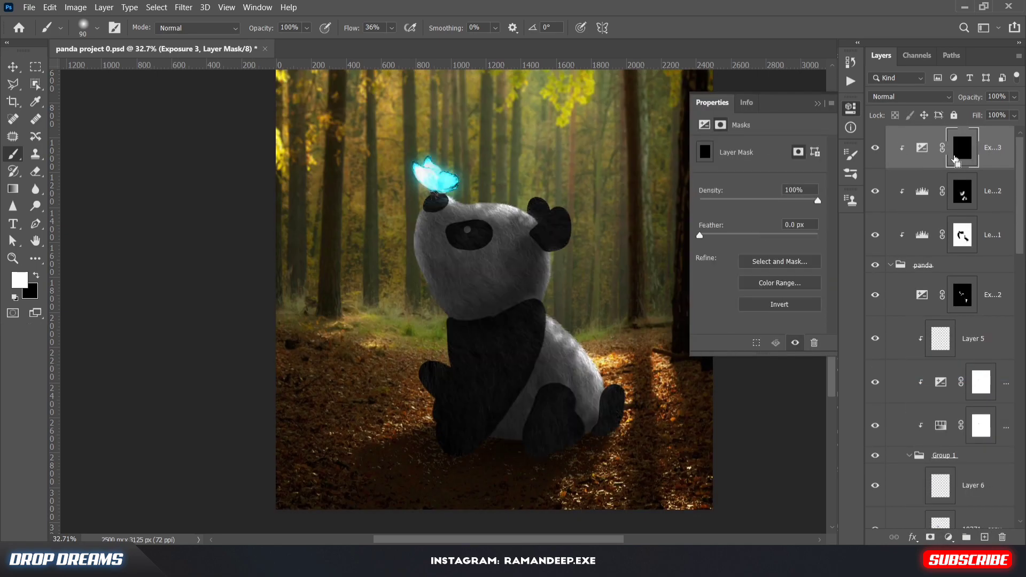
pyautogui.click(850, 108)
# Step: Brighten the gap between the panda's ears and the ear base with a soft 45 px white brush at 36% flow
pyautogui.scroll(3, 615, 295)
pyautogui.scroll(5, 619, 292)
pyautogui.press('[')
pyautogui.press('[')
pyautogui.press('[')
pyautogui.press('[')
pyautogui.press('[')
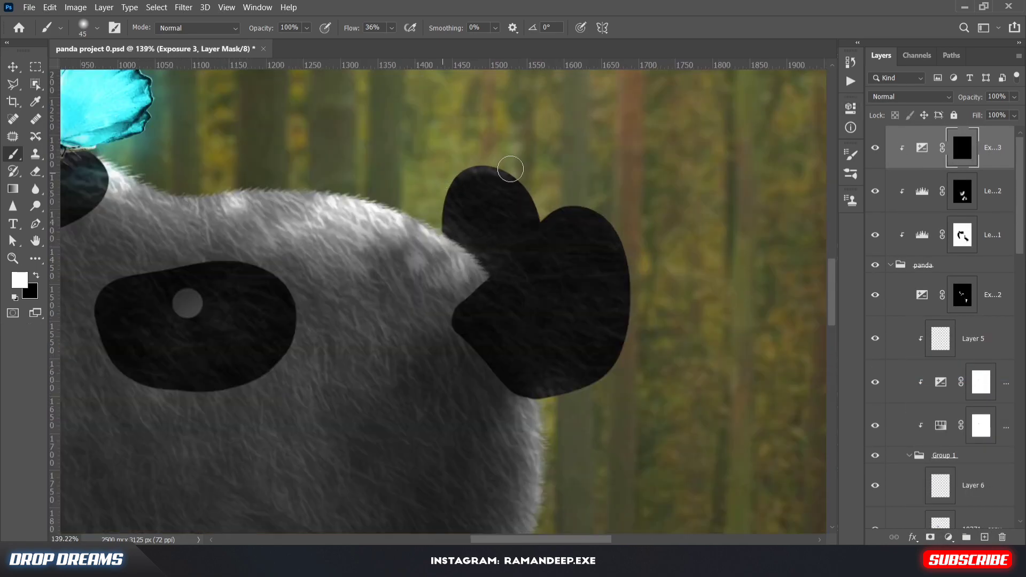
pyautogui.moveTo(541, 225); pyautogui.dragTo(538, 185)
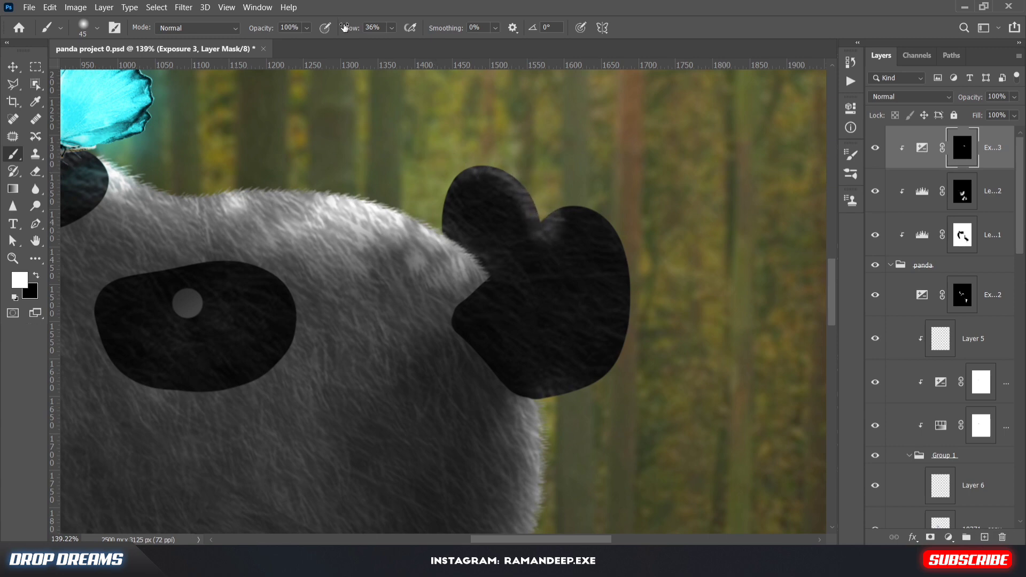
pyautogui.moveTo(479, 293)
pyautogui.mouseDown()
pyautogui.moveTo(509, 254)
pyautogui.moveTo(549, 232)
pyautogui.moveTo(623, 264)
pyautogui.moveTo(613, 302)
pyautogui.moveTo(567, 381)
pyautogui.moveTo(553, 247)
pyautogui.moveTo(559, 256)
pyautogui.moveTo(552, 248)
pyautogui.moveTo(593, 241)
pyautogui.moveTo(596, 322)
pyautogui.moveTo(536, 377)
pyautogui.moveTo(582, 358)
pyautogui.moveTo(609, 280)
pyautogui.moveTo(569, 370)
pyautogui.moveTo(461, 260)
pyautogui.moveTo(500, 250)
pyautogui.moveTo(455, 278)
pyautogui.moveTo(495, 253)
pyautogui.moveTo(452, 219)
pyautogui.moveTo(509, 227)
pyautogui.moveTo(514, 212)
pyautogui.moveTo(497, 231)
pyautogui.mouseUp()
pyautogui.press('x')
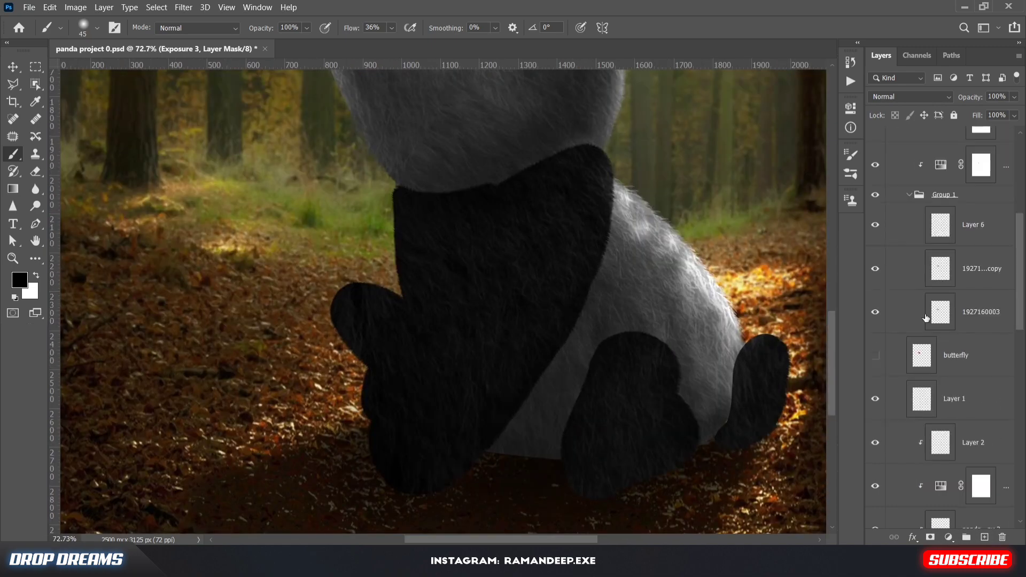
# Step: Load the black areas layer as a selection and paint a white highlight on the upper eye patch at 65% flow
pyautogui.keyDown('ctrl'); pyautogui.click(922, 312); pyautogui.keyUp('ctrl')
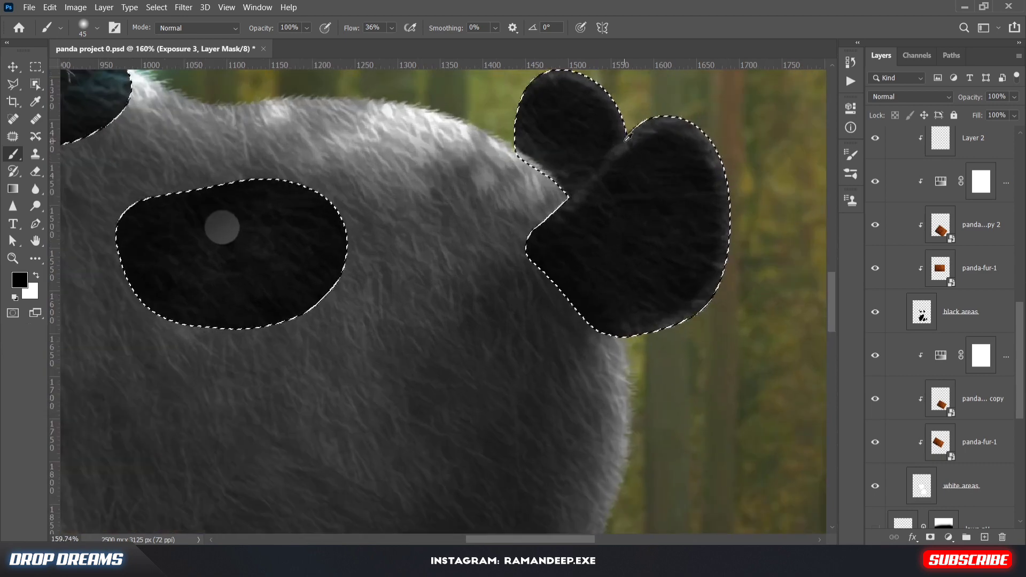
pyautogui.press('x')
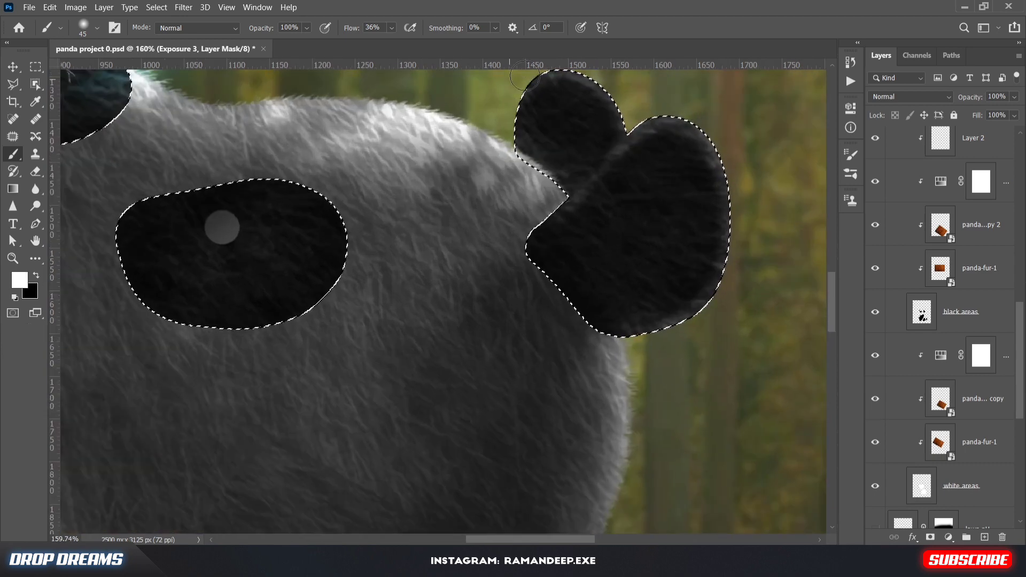
pyautogui.hotkey('shift', '6')
pyautogui.hotkey('shift', '5')
pyautogui.moveTo(535, 95); pyautogui.dragTo(502, 174)
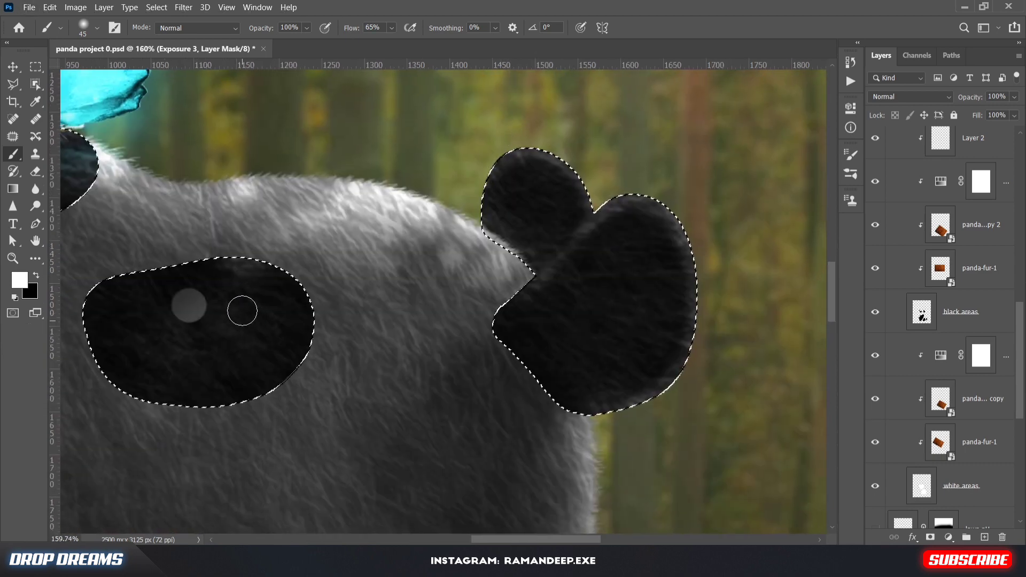
pyautogui.moveTo(243, 309); pyautogui.dragTo(298, 284)
pyautogui.moveTo(192, 205); pyautogui.dragTo(359, 193)
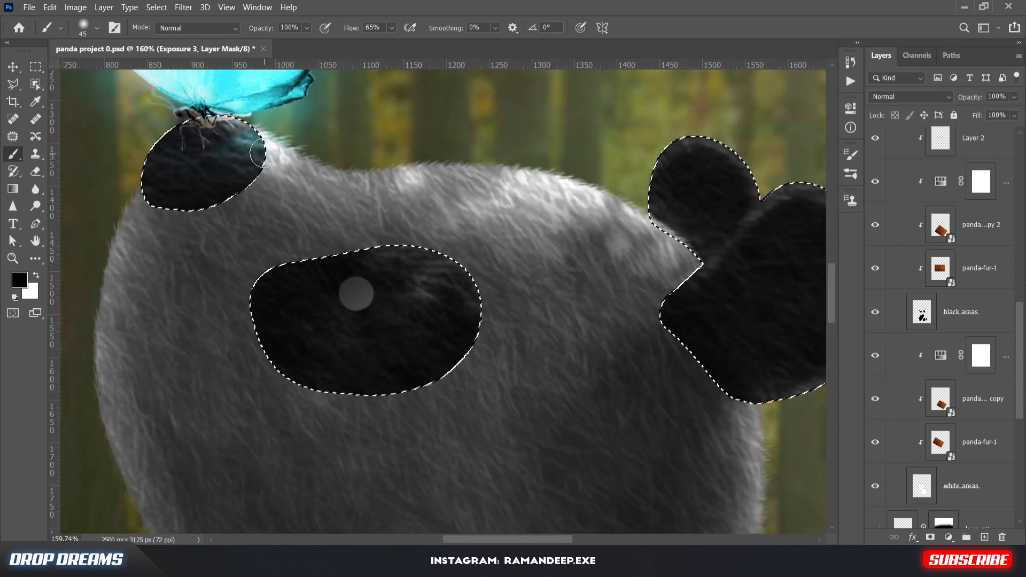
# Step: Brighten the edge of the panda's nose beneath the butterfly on the new Exposure mask
pyautogui.moveTo(213, 111); pyautogui.dragTo(251, 146)
pyautogui.hotkey('ctrl', 'h')
pyautogui.hotkey('ctrl', 'h')
pyautogui.hotkey('ctrl', 'z')
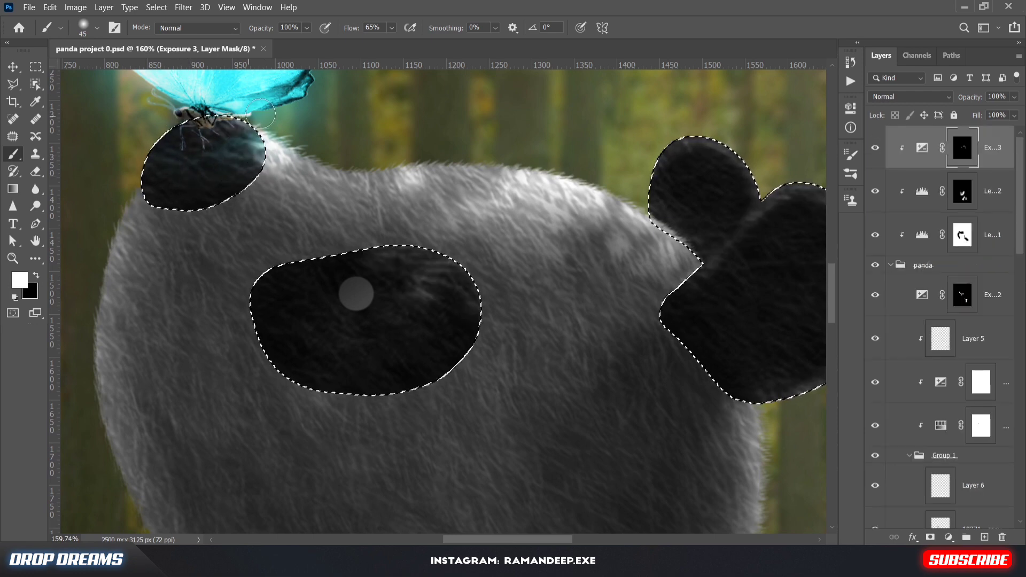
pyautogui.press('x')
pyautogui.press('x')
# Step: Paint a white highlight on the Exposure mask along the back edge of the black shoulder, undoing the last stroke
pyautogui.moveTo(474, 332); pyautogui.dragTo(331, 197)
pyautogui.moveTo(665, 236)
pyautogui.mouseDown()
pyautogui.moveTo(678, 183)
pyautogui.moveTo(663, 228)
pyautogui.moveTo(675, 369)
pyautogui.moveTo(662, 401)
pyautogui.mouseUp()
pyautogui.moveTo(638, 362); pyautogui.dragTo(607, 228)
pyautogui.hotkey('ctrl', 'z')
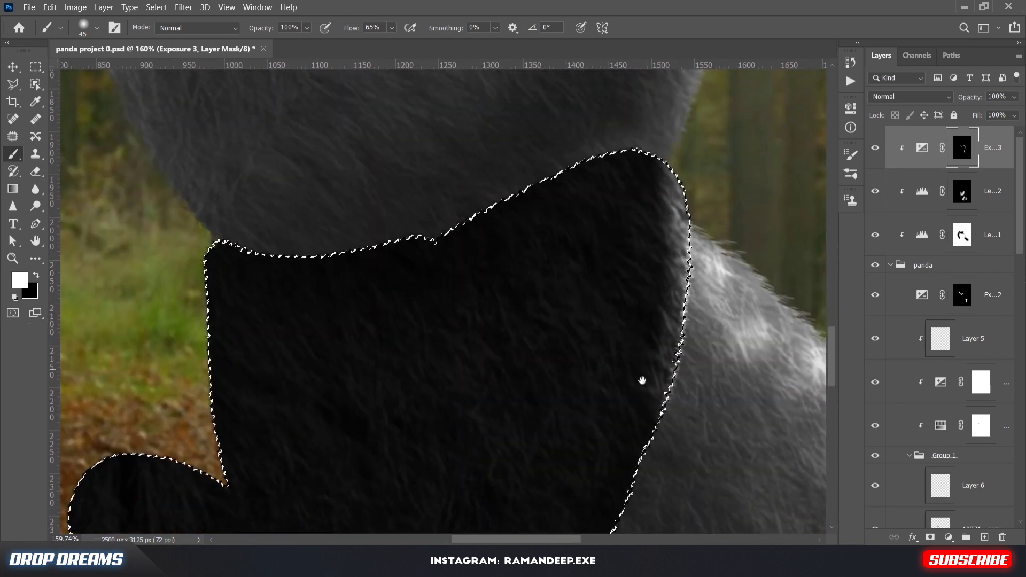
# Step: Extend a soft highlight down the back edge of the black upper body with a 150 px white brush
pyautogui.moveTo(641, 380)
pyautogui.mouseDown()
pyautogui.moveTo(532, 293)
pyautogui.moveTo(635, 206)
pyautogui.moveTo(556, 322)
pyautogui.moveTo(529, 421)
pyautogui.moveTo(465, 508)
pyautogui.moveTo(604, 252)
pyautogui.mouseUp()
pyautogui.moveTo(546, 208)
pyautogui.mouseDown()
pyautogui.moveTo(442, 351)
pyautogui.moveTo(404, 333)
pyautogui.mouseUp()
pyautogui.press(']')
pyautogui.press(']')
pyautogui.press(']')
pyautogui.press(']')
pyautogui.press(']')
pyautogui.press(']')
pyautogui.press(']')
pyautogui.press(']')
pyautogui.click(475, 113)
pyautogui.moveTo(475, 113)
pyautogui.mouseDown()
pyautogui.moveTo(491, 209)
pyautogui.moveTo(475, 337)
pyautogui.mouseUp()
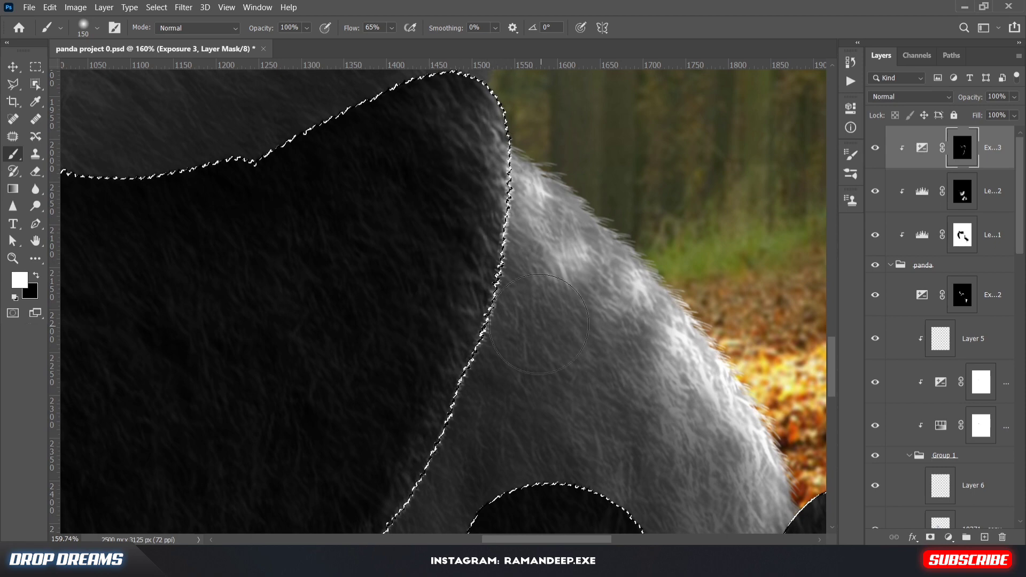
# Step: Brighten the outer edge of the panda's rear foot on the Exposure mask with a 35 px white brush
pyautogui.moveTo(753, 510)
pyautogui.mouseDown()
pyautogui.moveTo(618, 247)
pyautogui.moveTo(784, 270)
pyautogui.mouseUp()
pyautogui.press('[')
pyautogui.press('[')
pyautogui.press('[')
pyautogui.press('[')
pyautogui.press('[')
pyautogui.press('[')
pyautogui.press('[')
pyautogui.press('[')
pyautogui.press('[')
pyautogui.press('[')
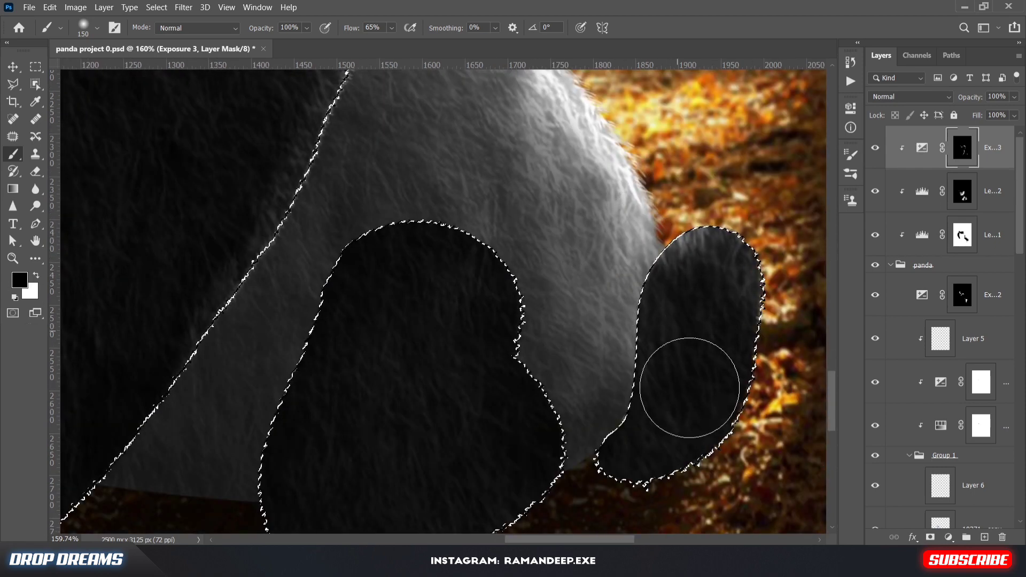
pyautogui.moveTo(708, 227)
pyautogui.mouseDown()
pyautogui.moveTo(759, 364)
pyautogui.moveTo(719, 435)
pyautogui.mouseUp()
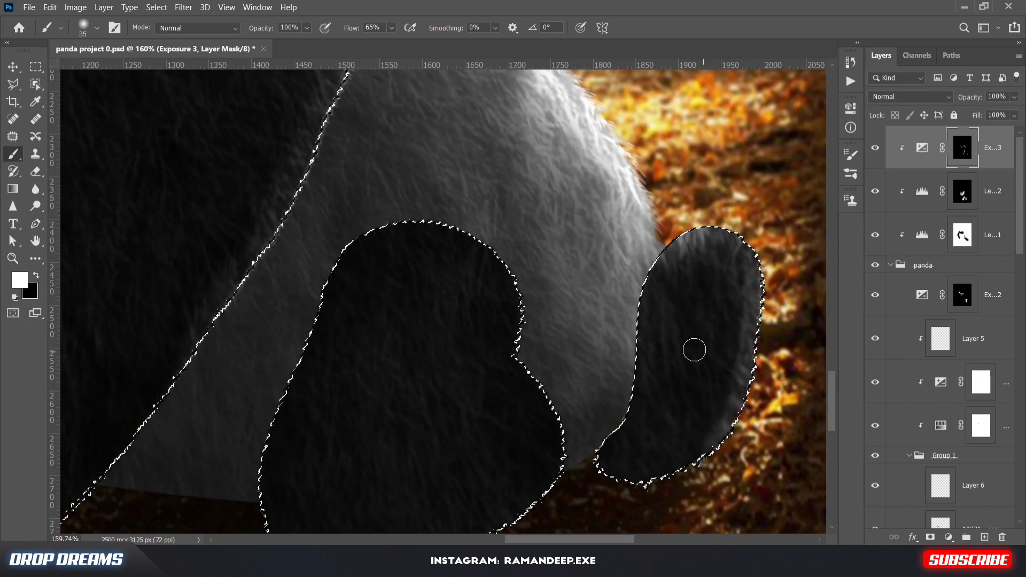
# Step: Brighten the outer edge of the panda's black hind leg on the Exposure mask, enlarging the white brush to 100 px
pyautogui.press('x')
pyautogui.press(']')
pyautogui.press('x')
pyautogui.press(']')
pyautogui.press(']')
pyautogui.press(']')
pyautogui.press(']')
pyautogui.press(']')
pyautogui.press(']')
pyautogui.press(']')
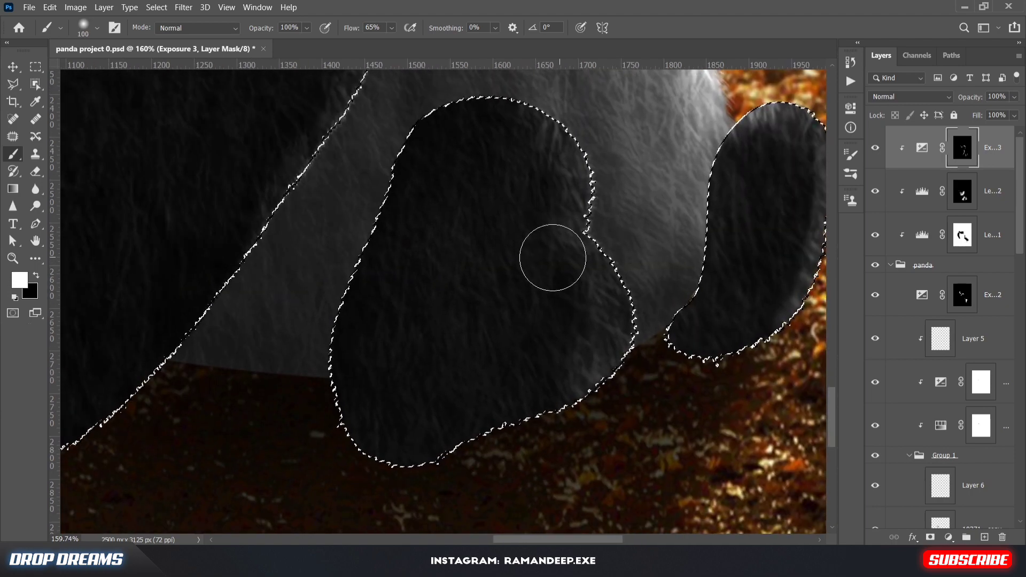
# Step: Load the black-fur selection again and brighten the chest edge below the chin with a 100 px white brush
pyautogui.hotkey('ctrl', '0')
pyautogui.scroll(3, 488, 420)
pyautogui.scroll(-2, 487, 421)
pyautogui.scroll(5, 483, 419)
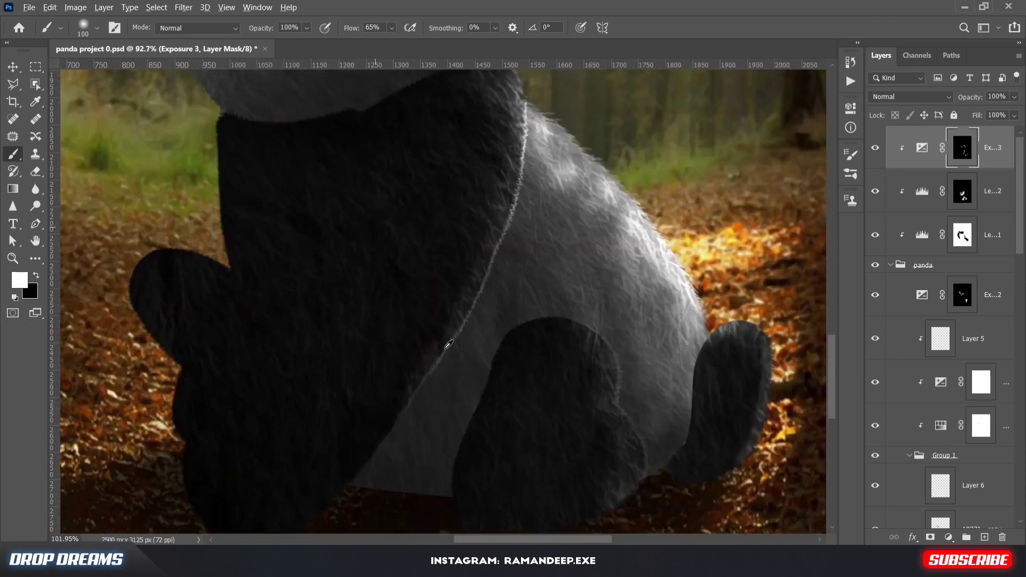
pyautogui.scroll(-5, 561, 302)
pyautogui.scroll(5, 321, 289)
pyautogui.keyDown('ctrl'); pyautogui.click(956, 235); pyautogui.keyUp('ctrl')
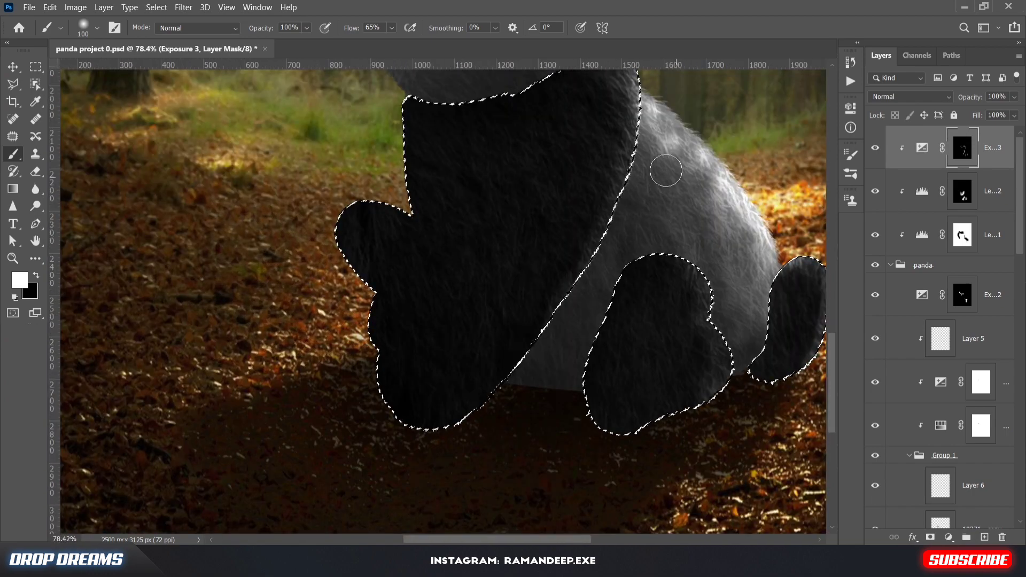
pyautogui.scroll(7, 334, 203)
pyautogui.moveTo(422, 199)
pyautogui.mouseDown()
pyautogui.moveTo(430, 274)
pyautogui.moveTo(493, 168)
pyautogui.mouseUp()
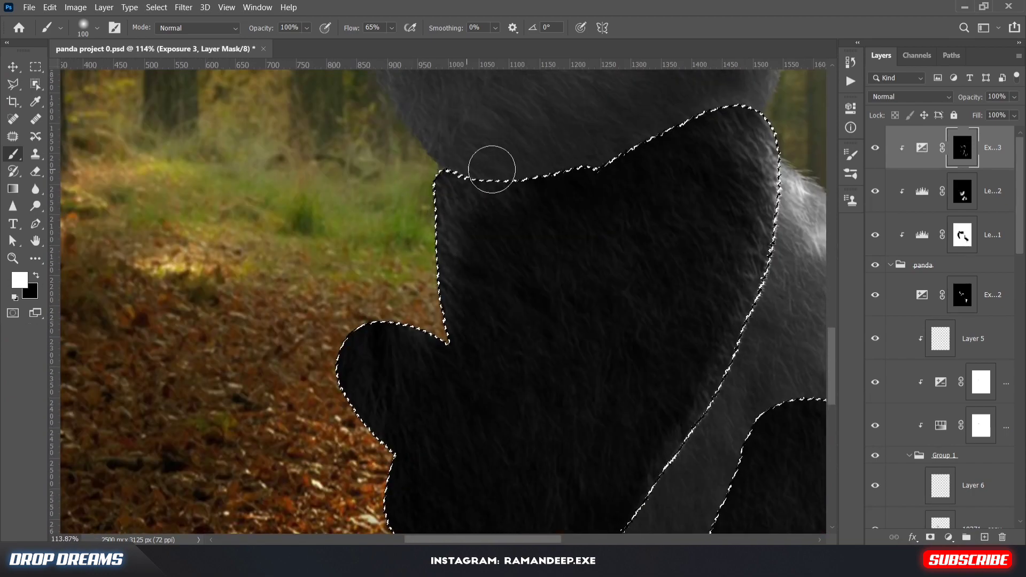
# Step: Paint fur highlights on the raised front paw and two diagonal streaks along the arm with a 45 px white brush
pyautogui.moveTo(417, 313)
pyautogui.mouseDown()
pyautogui.moveTo(374, 316)
pyautogui.moveTo(359, 181)
pyautogui.moveTo(457, 231)
pyautogui.moveTo(396, 355)
pyautogui.moveTo(423, 262)
pyautogui.moveTo(458, 252)
pyautogui.mouseUp()
pyautogui.press('[')
pyautogui.press('[')
pyautogui.press('[')
pyautogui.press('[')
pyautogui.press('[')
pyautogui.press('[')
pyautogui.press('x')
pyautogui.press('x')
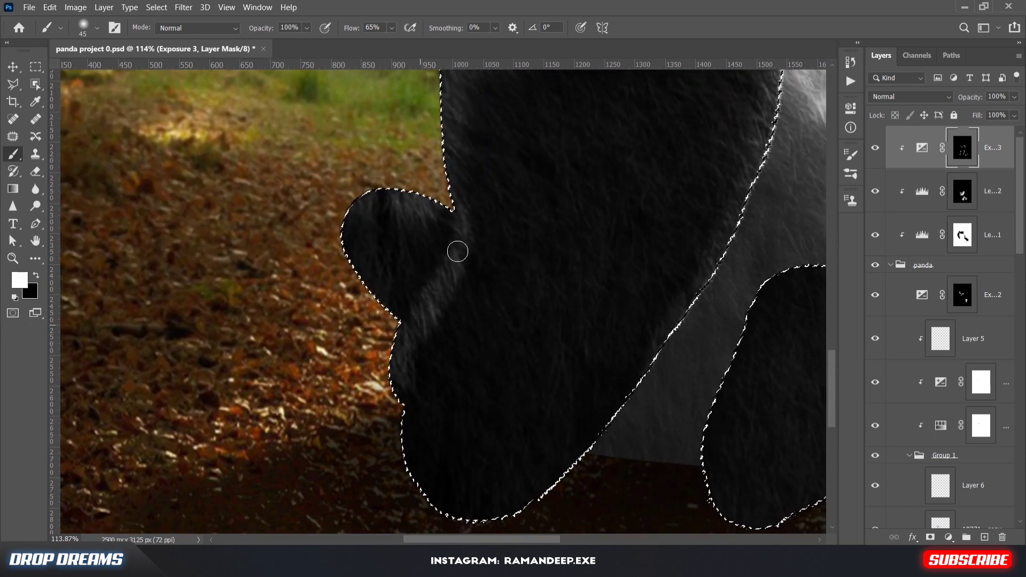
pyautogui.moveTo(415, 419)
pyautogui.mouseDown()
pyautogui.moveTo(503, 255)
pyautogui.moveTo(512, 214)
pyautogui.moveTo(613, 206)
pyautogui.mouseUp()
pyautogui.rightClick(463, 241)
pyautogui.click(232, 289)
# Step: Darken the crease between the arm highlights with an 8 px black brush, undoing the two most recent strokes
pyautogui.press('[')
pyautogui.press('[')
pyautogui.press('[')
pyautogui.press('[')
pyautogui.press('[')
pyautogui.press('[')
pyautogui.press('[')
pyautogui.press('[')
pyautogui.press('x')
pyautogui.press('[')
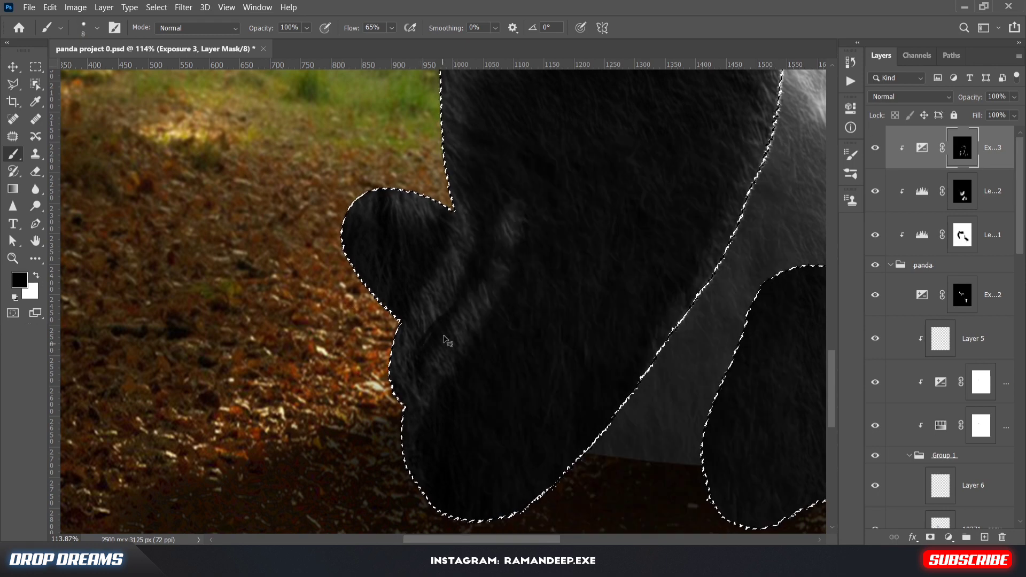
pyautogui.moveTo(427, 353); pyautogui.dragTo(445, 330)
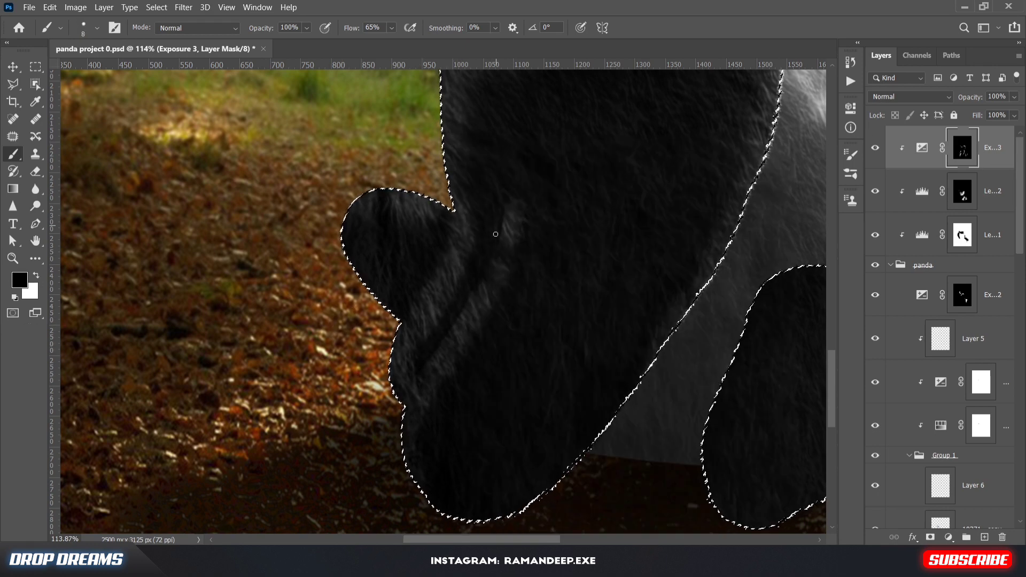
pyautogui.moveTo(433, 279); pyautogui.dragTo(455, 236)
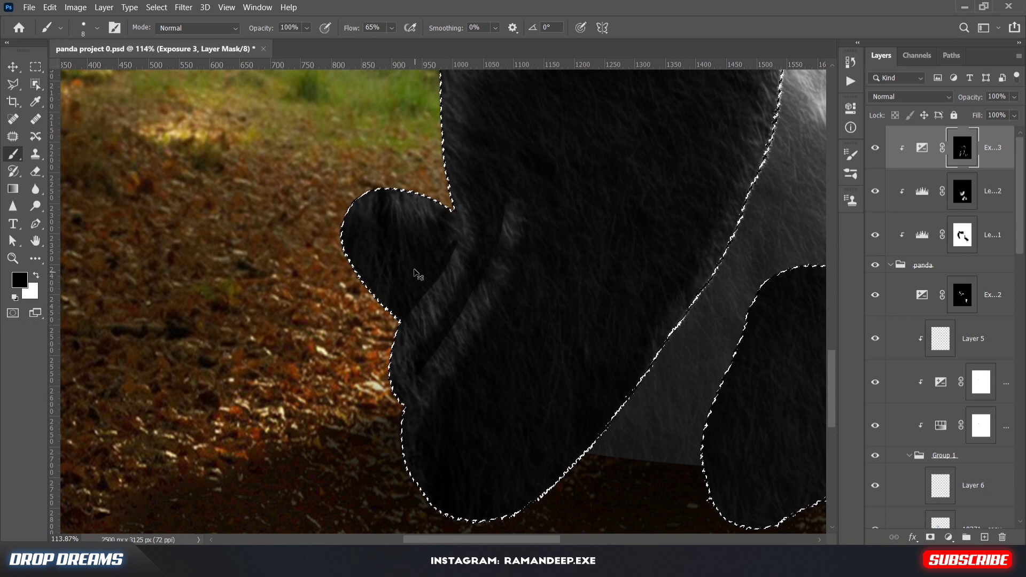
pyautogui.hotkey('ctrl', 'z')
pyautogui.hotkey('ctrl', 'z')
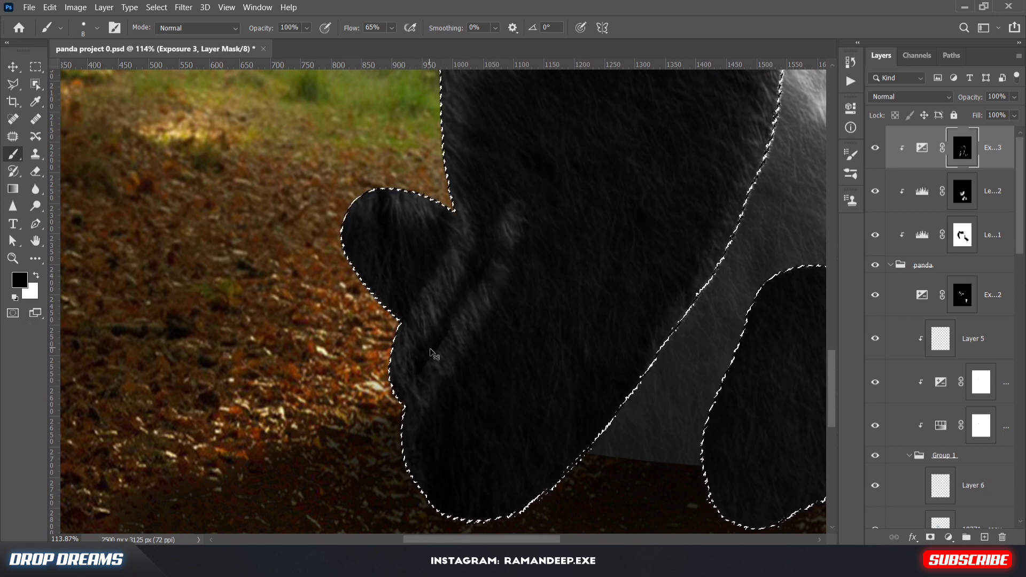
pyautogui.press('x')
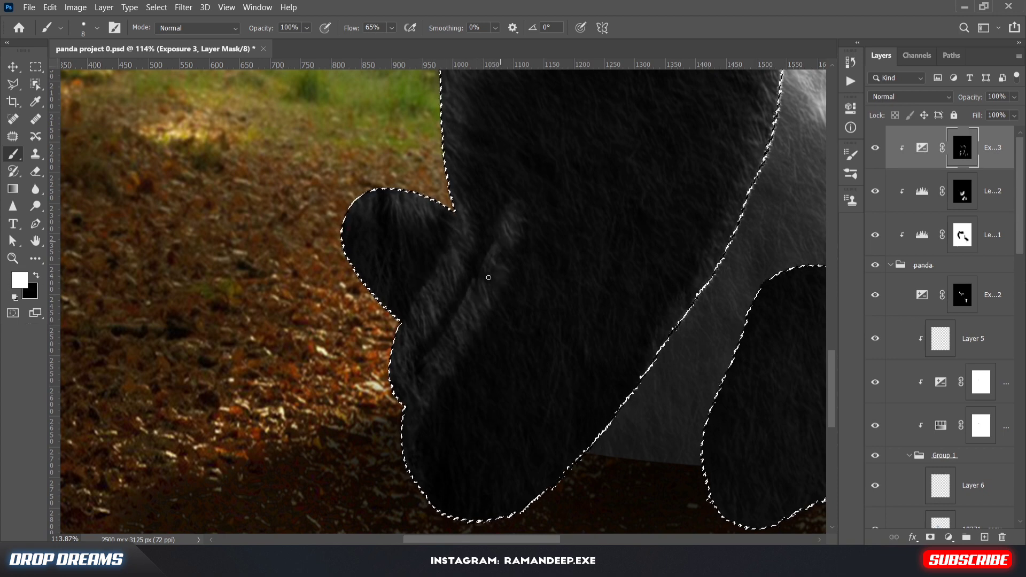
# Step: Deselect and fade the arm highlights with a 250 px black brush at 1% flow, undoing the first trial dab
pyautogui.hotkey('ctrl', '0')
pyautogui.hotkey('ctrl', 'd')
pyautogui.scroll(6, 420, 463)
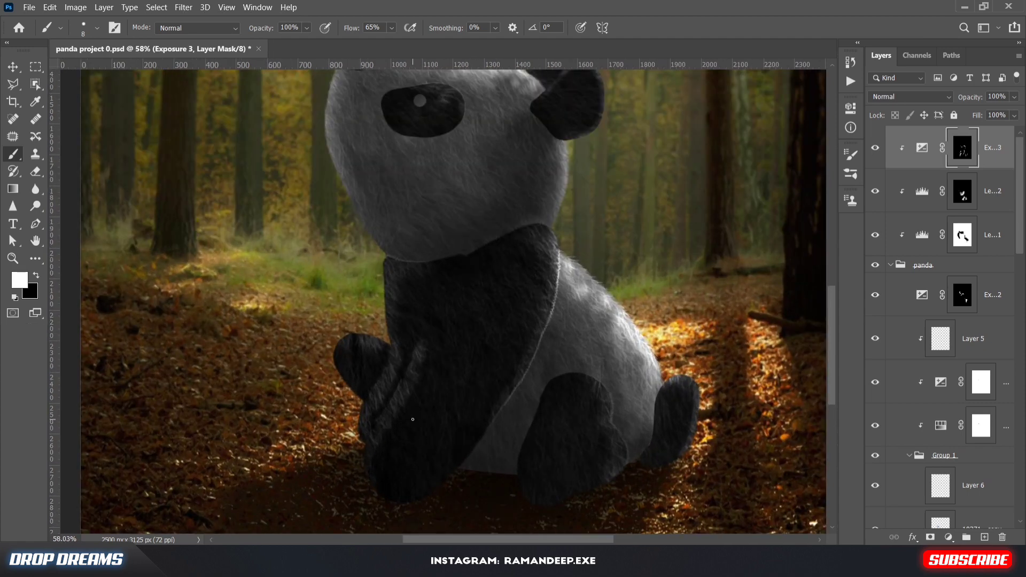
pyautogui.press(']')
pyautogui.press(']')
pyautogui.press(']')
pyautogui.press(']')
pyautogui.press(']')
pyautogui.press(']')
pyautogui.press(']')
pyautogui.press(']')
pyautogui.press(']')
pyautogui.press(']')
pyautogui.press(']')
pyautogui.press(']')
pyautogui.press(']')
pyautogui.press(']')
pyautogui.press(']')
pyautogui.press(']')
pyautogui.press(']')
pyautogui.press(']')
pyautogui.press(']')
pyautogui.press(']')
pyautogui.click(409, 354)
pyautogui.hotkey('ctrl', 'z')
pyautogui.moveTo(351, 28); pyautogui.dragTo(317, 27)
pyautogui.press('x')
pyautogui.moveTo(415, 361)
pyautogui.mouseDown()
pyautogui.moveTo(391, 392)
pyautogui.moveTo(423, 370)
pyautogui.mouseUp()
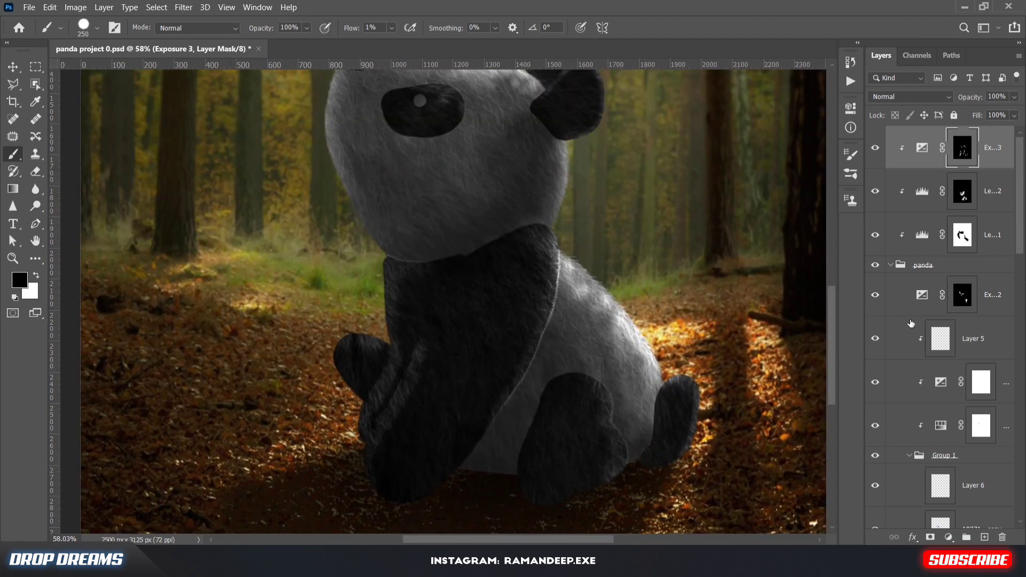
# Step: Tone down the thin rim highlight along the black upper body's back edge with a 7 px black brush at 2% flow
pyautogui.scroll(5, 527, 297)
pyautogui.press('[')
pyautogui.press('[')
pyautogui.press('[')
pyautogui.press('[')
pyautogui.press('[')
pyautogui.press('[')
pyautogui.press('[')
pyautogui.press('[')
pyautogui.press('[')
pyautogui.press('[')
pyautogui.press('[')
pyautogui.press('[')
pyautogui.press('[')
pyautogui.press('[')
pyautogui.press('[')
pyautogui.press('[')
pyautogui.press('[')
pyautogui.press('[')
pyautogui.press('[')
pyautogui.press('[')
pyautogui.hotkey('shift', '4')
pyautogui.hotkey('shift', '6')
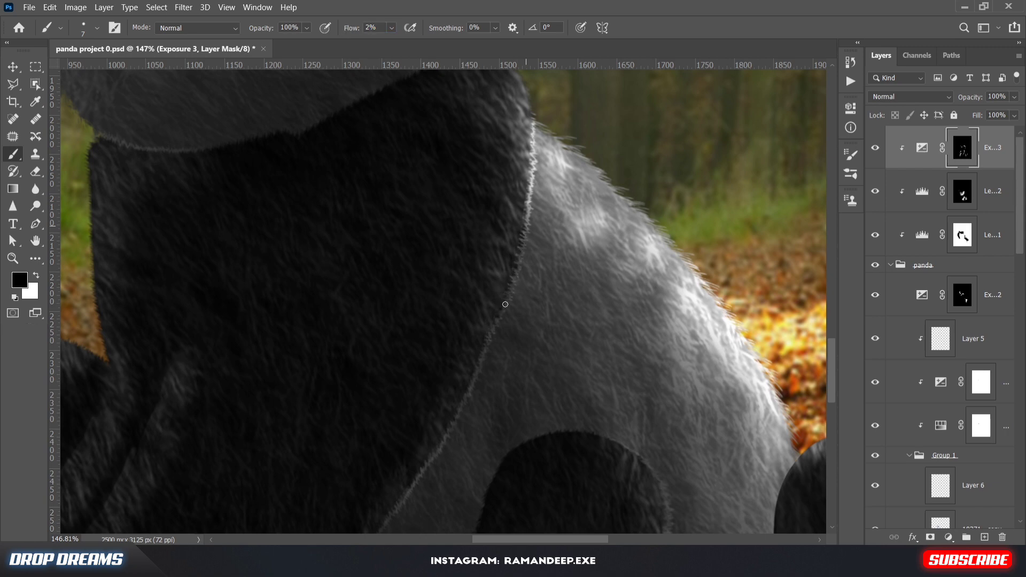
pyautogui.moveTo(435, 451); pyautogui.dragTo(448, 378)
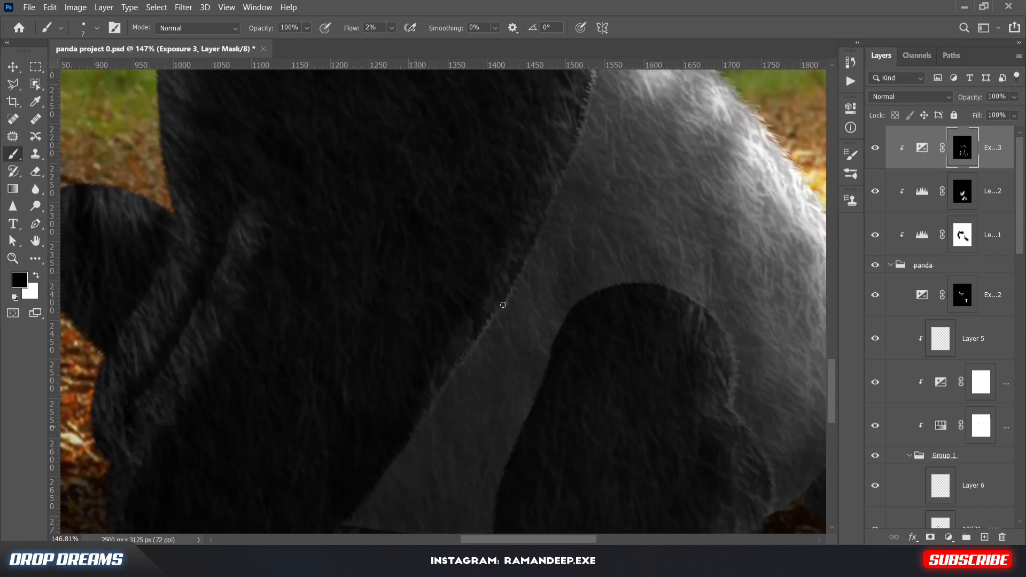
pyautogui.moveTo(614, 270); pyautogui.dragTo(497, 532)
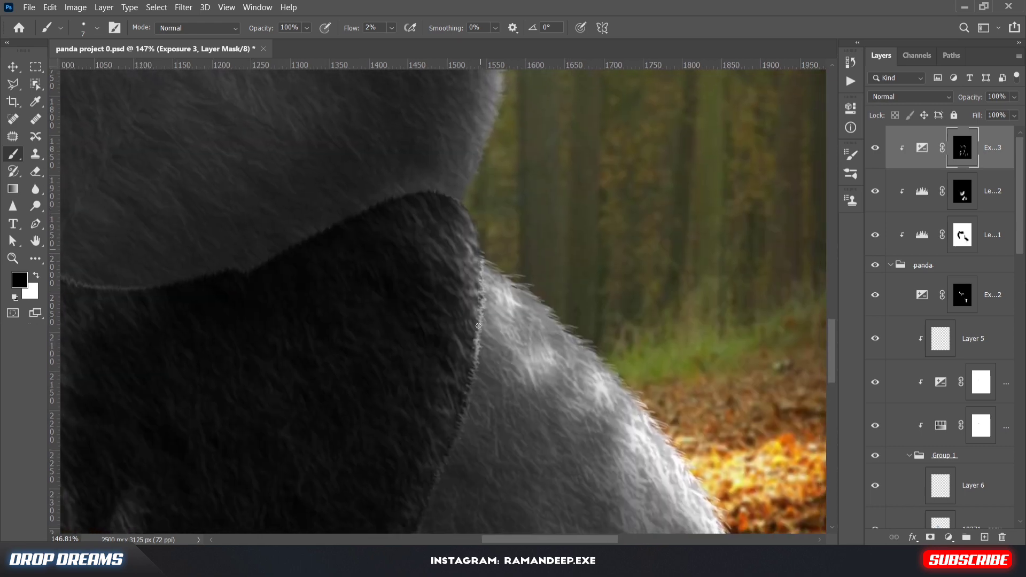
# Step: Paint a faint highlight back onto the top of the shoulder's rear edge with a 7 px white brush
pyautogui.press('x')
pyautogui.moveTo(463, 202)
pyautogui.mouseDown()
pyautogui.moveTo(483, 298)
pyautogui.moveTo(470, 379)
pyautogui.mouseUp()
pyautogui.press('x')
pyautogui.hotkey('ctrl', '0')
pyautogui.scroll(4, 460, 416)
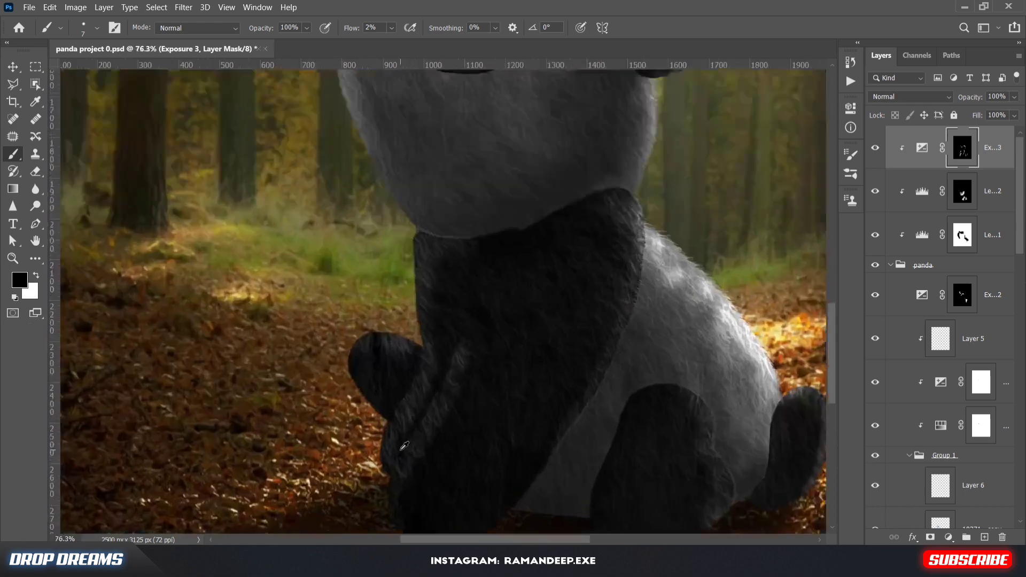
# Step: Clip the Hue/Saturation 4 layer to the panda and paint its blue tint around the muzzle with a 50 px white brush
pyautogui.scroll(2, 374, 321)
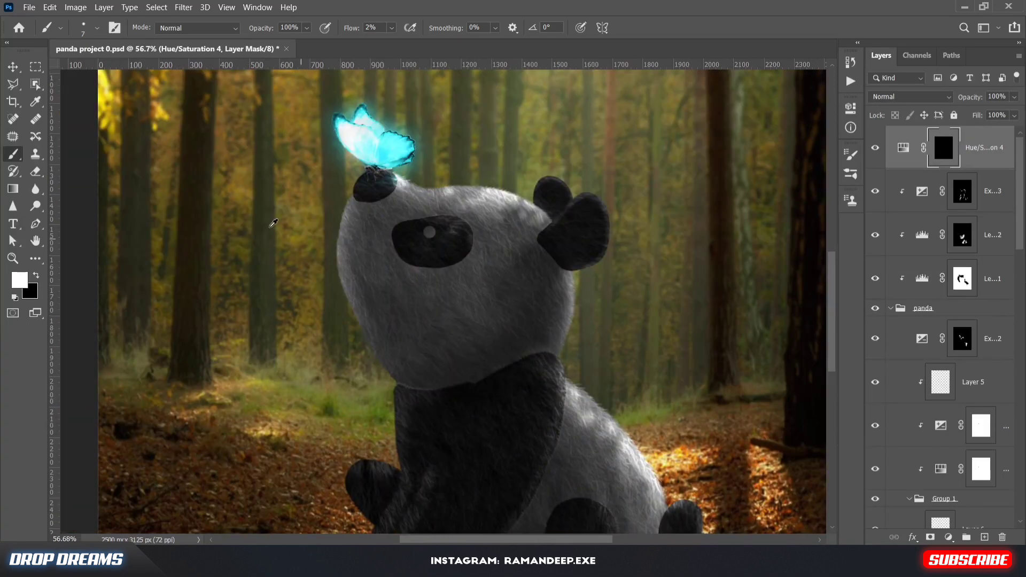
pyautogui.scroll(3, 274, 223)
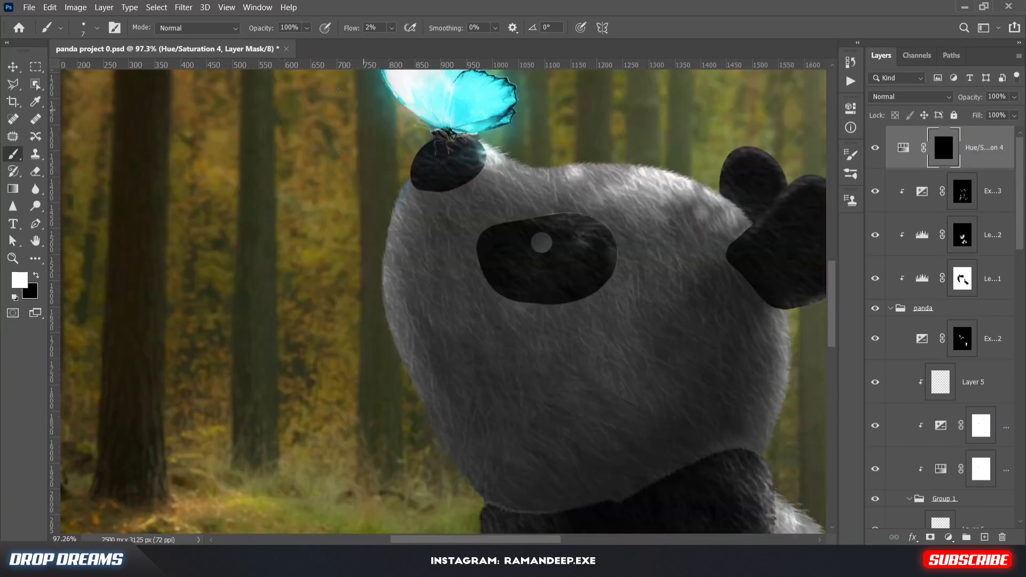
pyautogui.moveTo(407, 166); pyautogui.dragTo(384, 219)
pyautogui.press(']')
pyautogui.keyDown('alt'); pyautogui.click(965, 172); pyautogui.keyUp('alt')
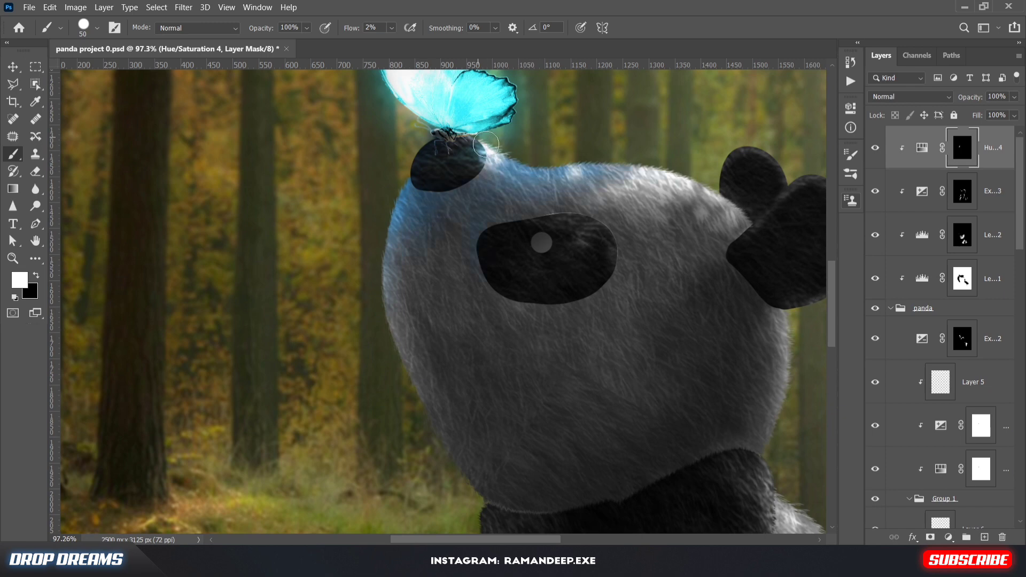
pyautogui.moveTo(486, 145)
pyautogui.mouseDown()
pyautogui.moveTo(470, 205)
pyautogui.moveTo(436, 212)
pyautogui.moveTo(469, 179)
pyautogui.moveTo(507, 169)
pyautogui.mouseUp()
pyautogui.moveTo(401, 241); pyautogui.dragTo(323, 241)
# Step: Raise the tint's saturation and shift its hue toward the butterfly's cyan
pyautogui.doubleClick(923, 153)
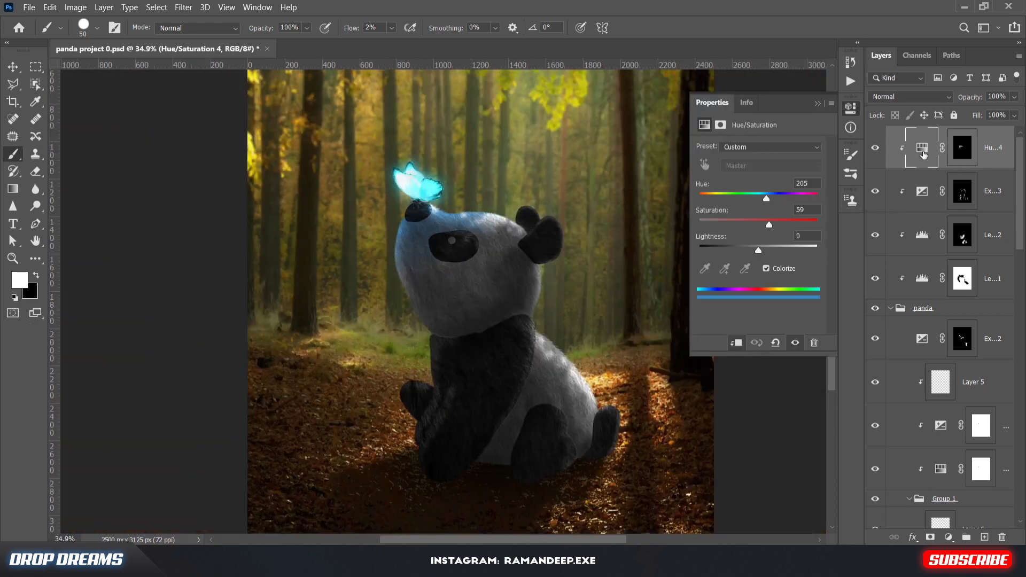
pyautogui.moveTo(773, 226); pyautogui.dragTo(781, 225)
pyautogui.moveTo(766, 200); pyautogui.dragTo(760, 201)
pyautogui.click(848, 106)
pyautogui.scroll(3, 452, 252)
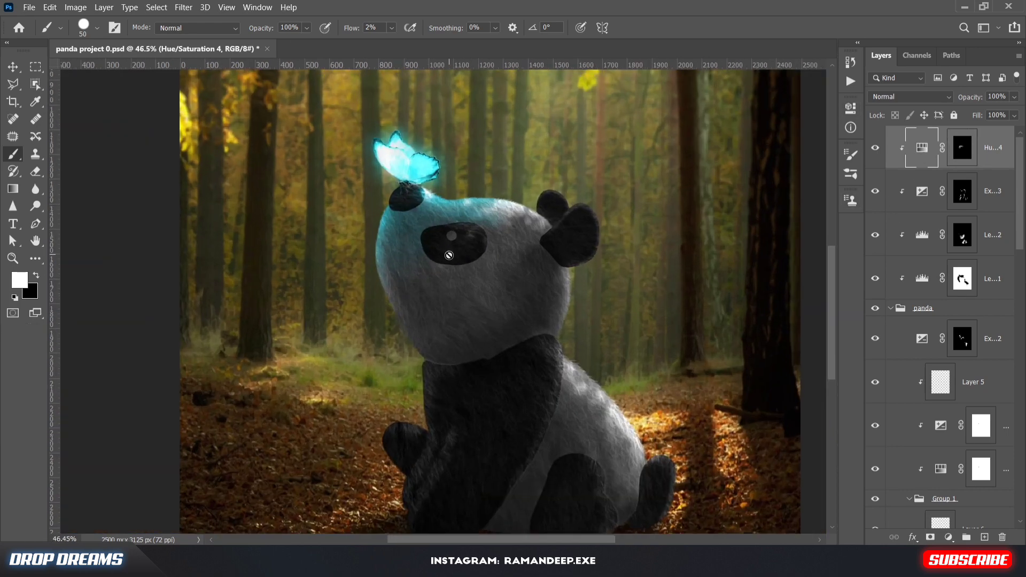
# Step: Duplicate the Hue/Saturation 4 layer, clip the copy to the panda, and fill its mask with black
pyautogui.click(960, 152)
pyautogui.click(949, 537)
pyautogui.click(940, 377)
pyautogui.hotkey('ctrl', 'j')
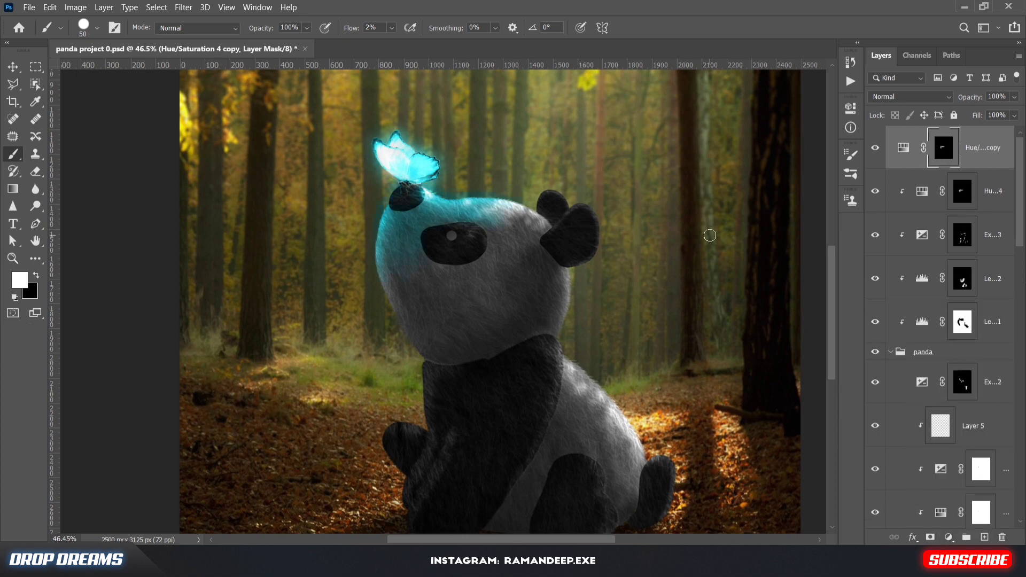
pyautogui.keyDown('alt'); pyautogui.click(979, 168); pyautogui.keyUp('alt')
pyautogui.doubleClick(917, 154)
pyautogui.click(962, 156)
pyautogui.hotkey('ctrl', 'BackSpace')
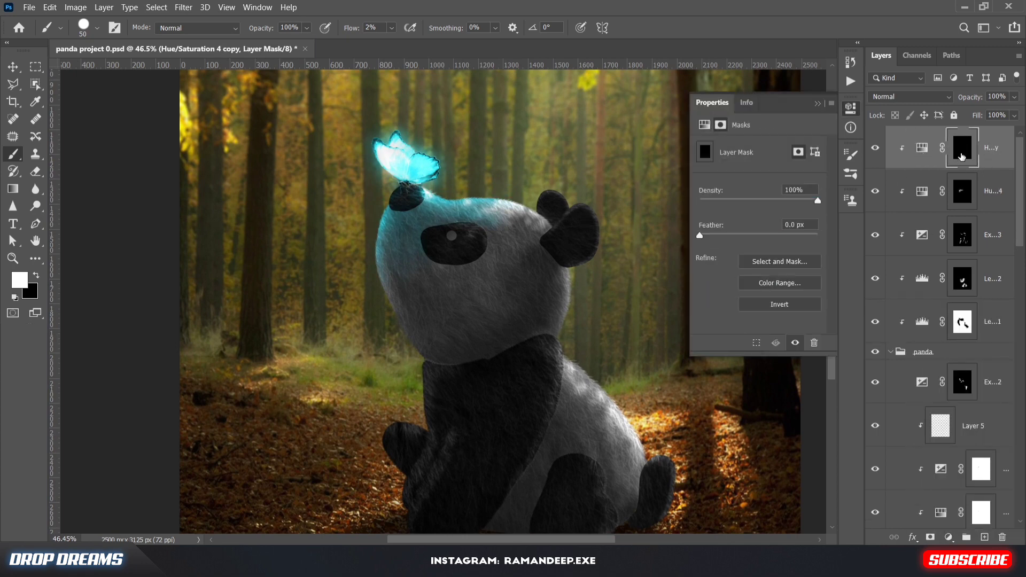
# Step: Increase the lightness of the Hue/Saturation 4 copy and reselect its black layer mask
pyautogui.click(922, 156)
pyautogui.scroll(3, 400, 200)
pyautogui.moveTo(758, 250); pyautogui.dragTo(796, 250)
pyautogui.keyDown('alt'); pyautogui.click(957, 148); pyautogui.keyUp('alt')
pyautogui.keyDown('alt'); pyautogui.click(958, 148); pyautogui.keyUp('alt')
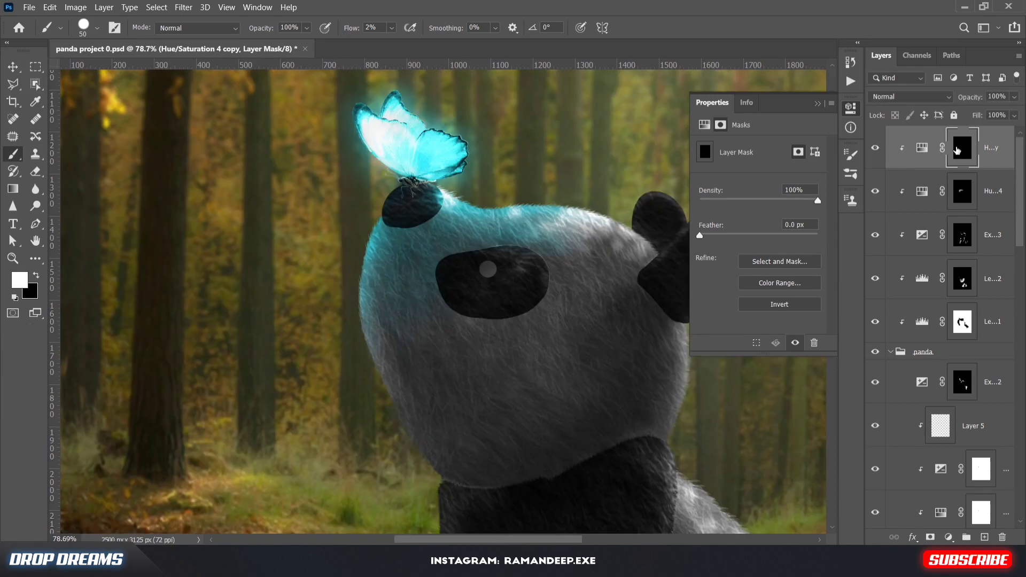
pyautogui.hotkey('ctrl', 'i')
pyautogui.hotkey('ctrl', 'i')
# Step: Paint cyan light reflections on the panda's nose beneath the butterfly with a 5 px white brush on the copy's mask
pyautogui.moveTo(322, 214); pyautogui.dragTo(383, 217)
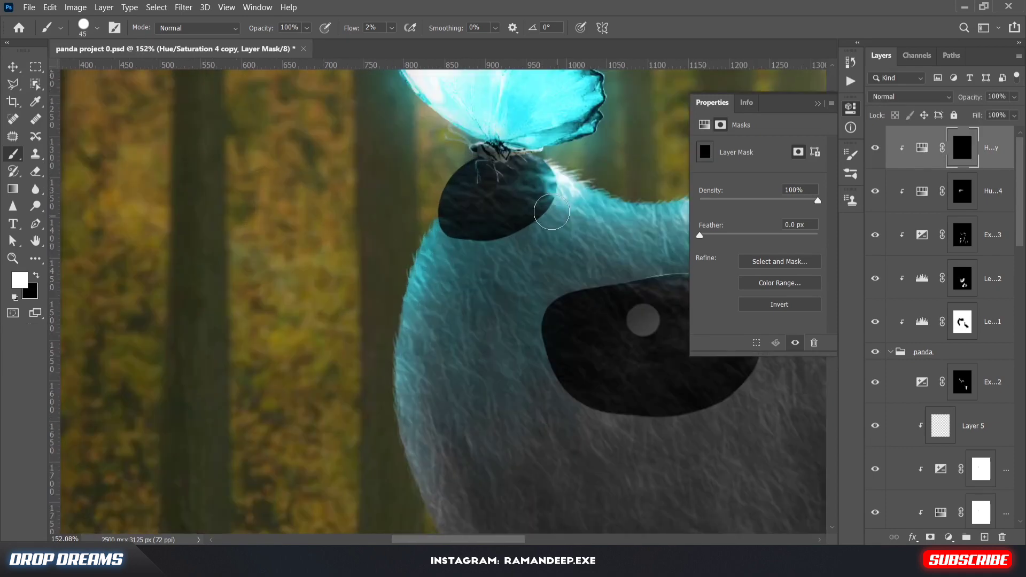
pyautogui.press('[')
pyautogui.press('[')
pyautogui.press('[')
pyautogui.press('[')
pyautogui.press('[')
pyautogui.press('[')
pyautogui.press('[')
pyautogui.press('[')
pyautogui.press('[')
pyautogui.press('[')
pyautogui.press('[')
pyautogui.press('[')
pyautogui.press('[')
pyautogui.moveTo(449, 190); pyautogui.dragTo(467, 170)
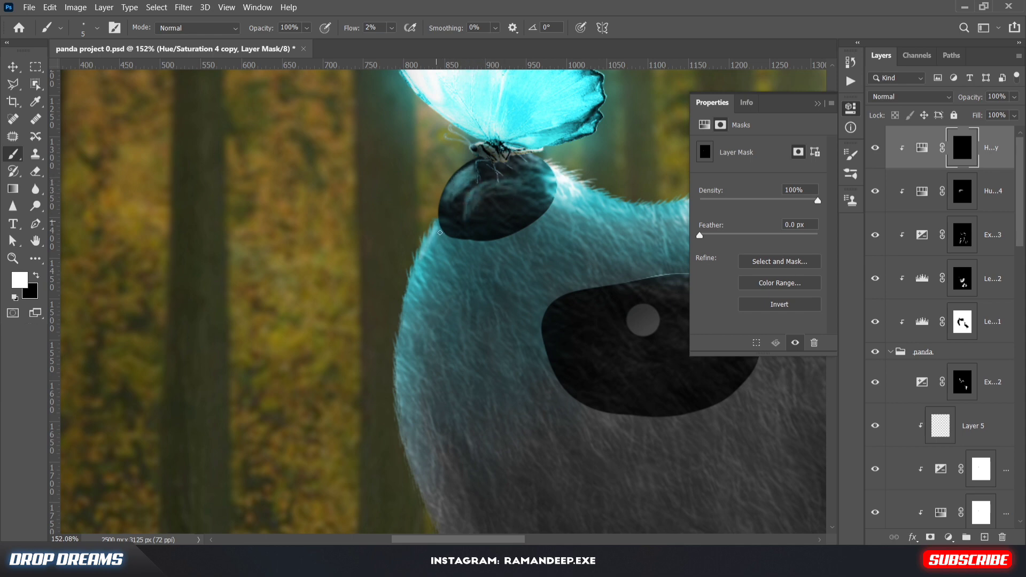
# Step: Add a soft cyan glow along the front edge of the muzzle below the nose with a 35 px white brush
pyautogui.hotkey('ctrl', '-')
pyautogui.press(']')
pyautogui.press(']')
pyautogui.press(']')
pyautogui.press('x')
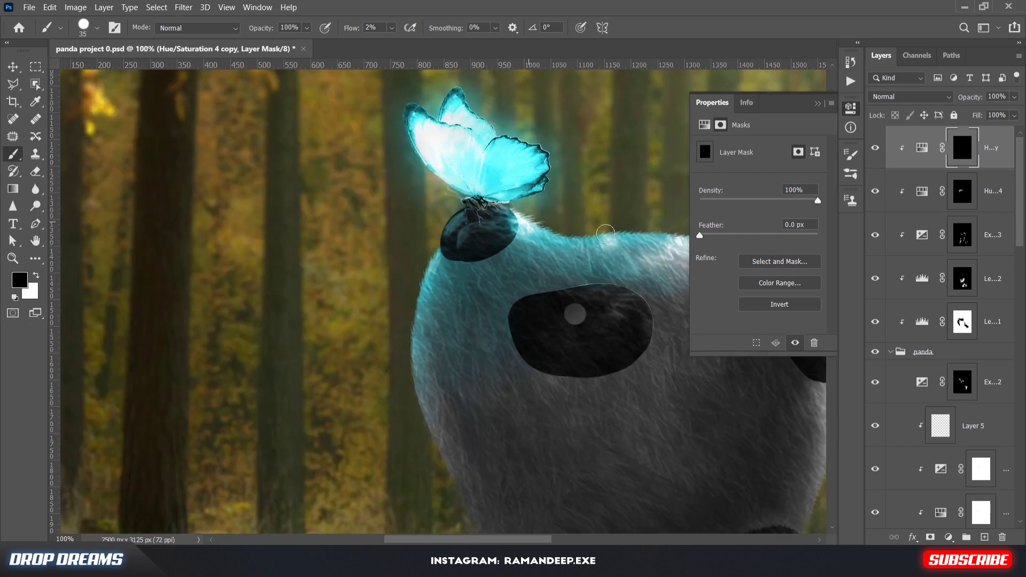
pyautogui.press('x')
pyautogui.moveTo(422, 276); pyautogui.dragTo(446, 259)
pyautogui.press('x')
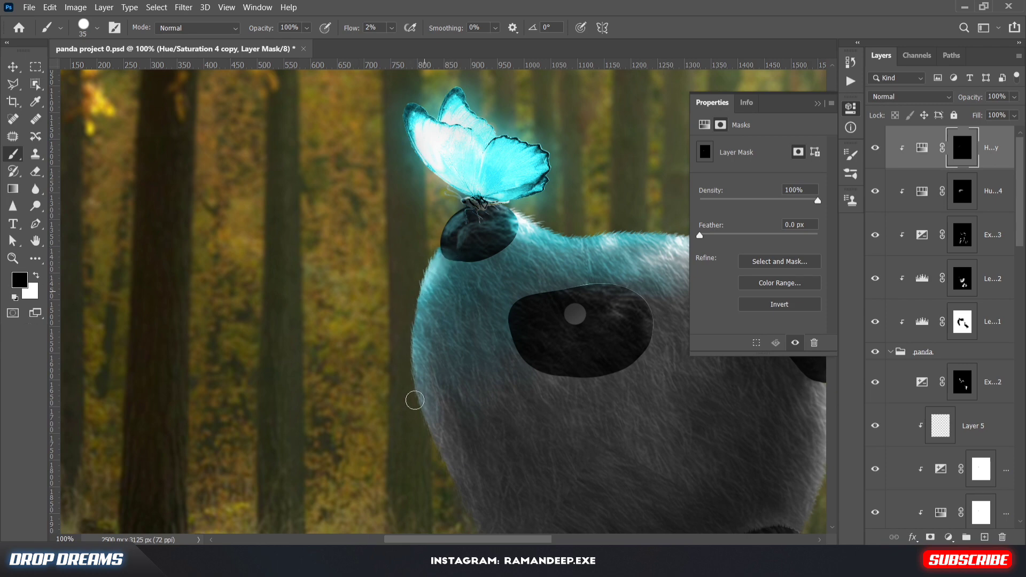
# Step: Blend the cyan glow along the front of the muzzle and over the top of the head with a low-flow brush on the mask
pyautogui.press('x')
pyautogui.moveTo(415, 400)
pyautogui.mouseDown()
pyautogui.moveTo(405, 348)
pyautogui.moveTo(420, 418)
pyautogui.mouseUp()
pyautogui.moveTo(409, 327); pyautogui.dragTo(417, 297)
pyautogui.moveTo(547, 238)
pyautogui.mouseDown()
pyautogui.moveTo(593, 242)
pyautogui.moveTo(465, 222)
pyautogui.mouseUp()
# Step: Paint cyan rim light along the front edges of both ears with a 9 px brush at 2% flow on the mask
pyautogui.press('[')
pyautogui.press('[')
pyautogui.moveTo(561, 287); pyautogui.dragTo(623, 225)
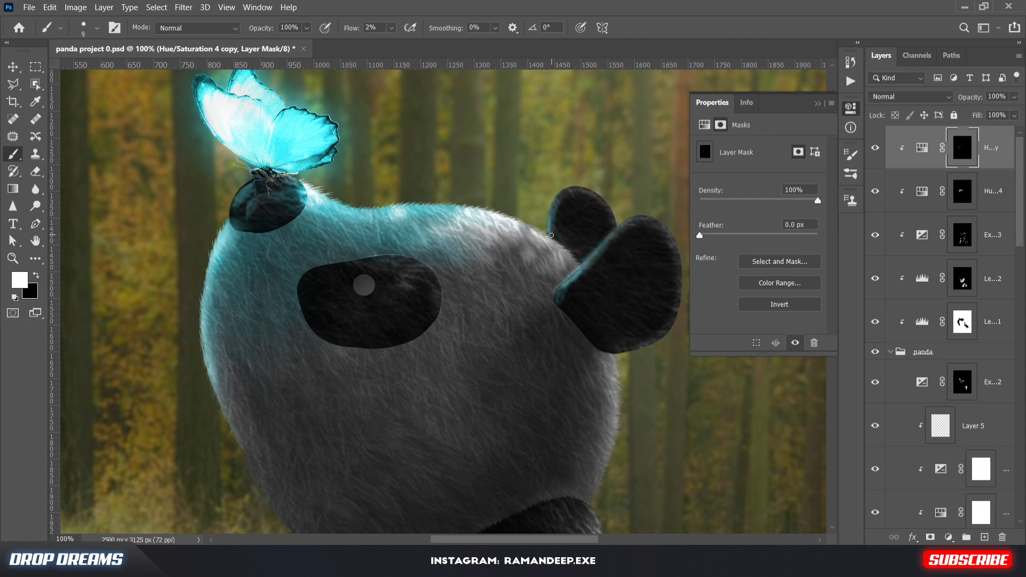
pyautogui.press('x')
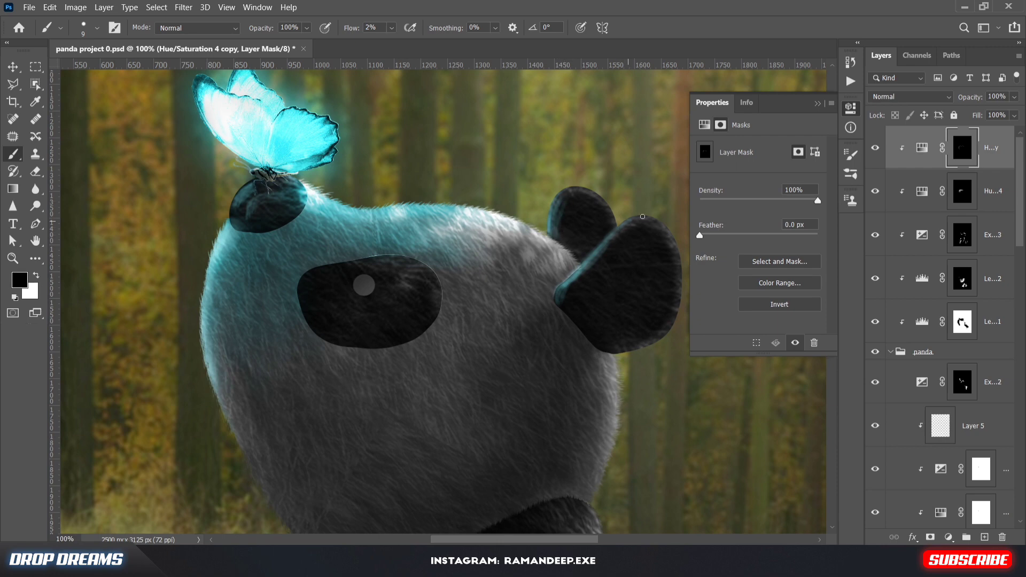
pyautogui.press('x')
pyautogui.moveTo(642, 216); pyautogui.dragTo(610, 239)
pyautogui.press('x')
pyautogui.press('x')
pyautogui.moveTo(559, 299); pyautogui.dragTo(566, 311)
pyautogui.press('x')
# Step: Paint the panda's round eye solid black on a new layer in the panda group, and reselect the Hue/Saturation 4 copy's mask
pyautogui.click(985, 537)
pyautogui.press('x')
pyautogui.press('x')
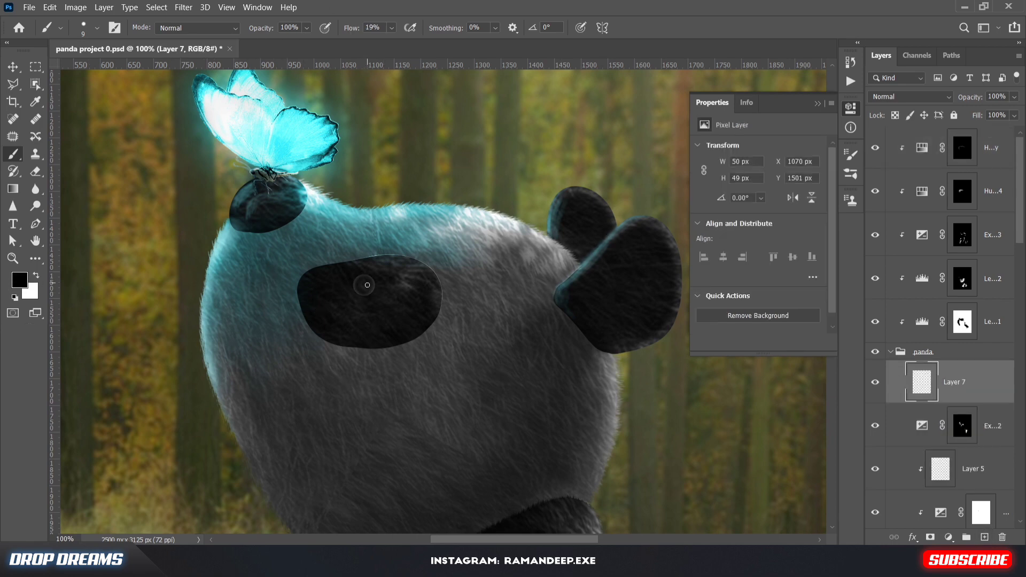
pyautogui.click(933, 155)
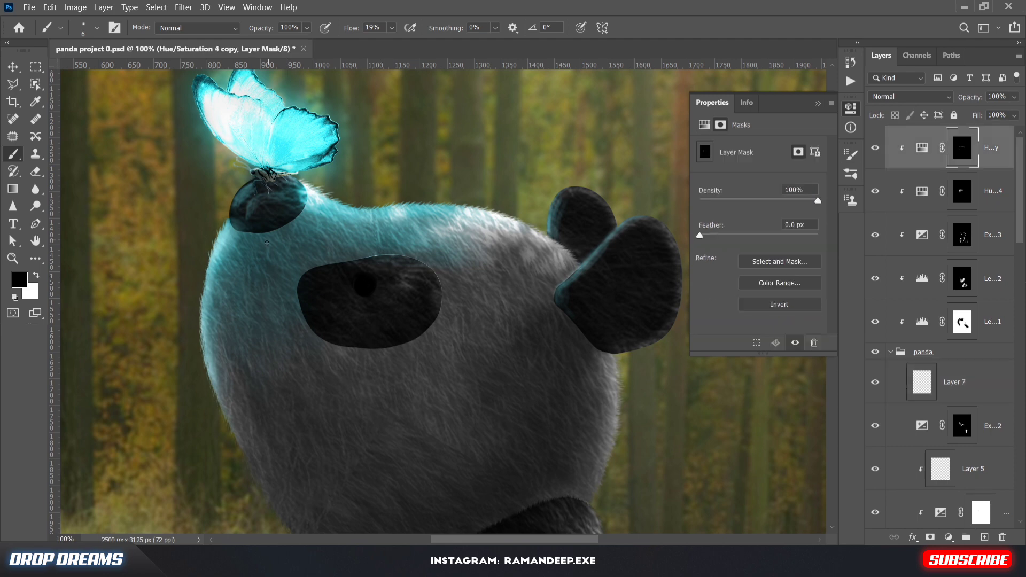
pyautogui.press('x')
pyautogui.moveTo(354, 288)
pyautogui.mouseDown()
pyautogui.moveTo(361, 275)
pyautogui.moveTo(379, 301)
pyautogui.mouseUp()
pyautogui.hotkey('ctrl', 'z')
# Step: Select the eye with the Elliptical Marquee and paint a cyan rim and reflection inside it with a 6 px brush at 19% flow
pyautogui.rightClick(35, 66)
pyautogui.click(80, 81)
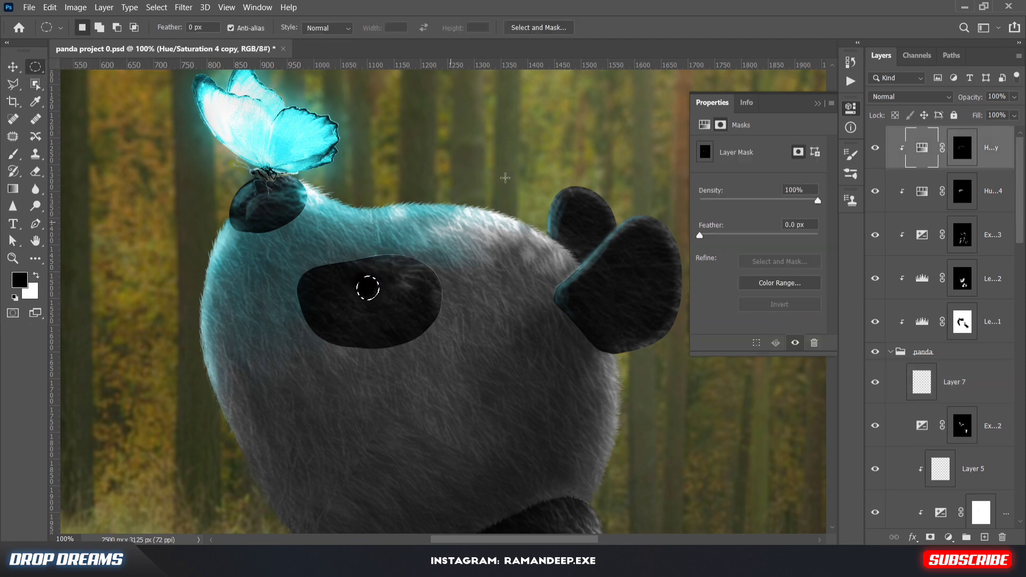
pyautogui.scroll(5, 345, 262)
pyautogui.press('b')
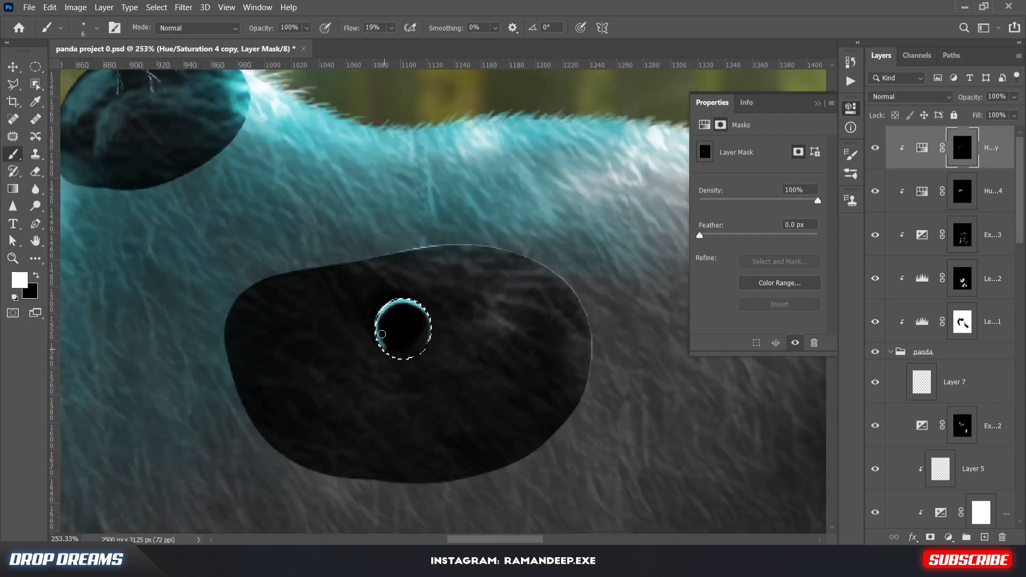
pyautogui.moveTo(381, 334); pyautogui.dragTo(386, 347)
pyautogui.press('x')
pyautogui.moveTo(380, 334); pyautogui.dragTo(390, 352)
pyautogui.press('x')
pyautogui.moveTo(389, 321); pyautogui.dragTo(396, 316)
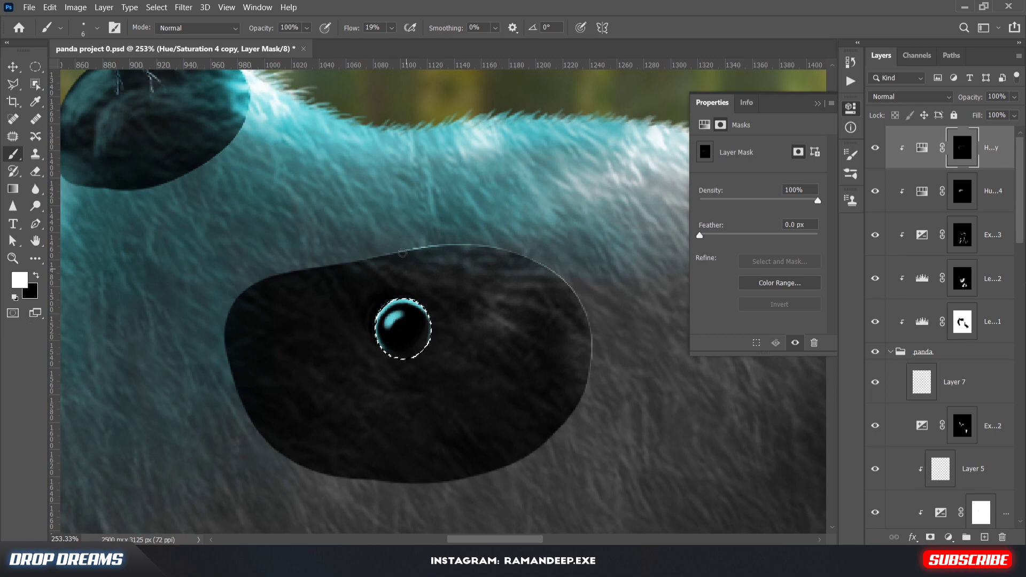
# Step: Spread a faint cyan glow across the inside of the eye with the 6 px white brush at 1% flow
pyautogui.hotkey('shift', '0')
pyautogui.hotkey('shift', '1')
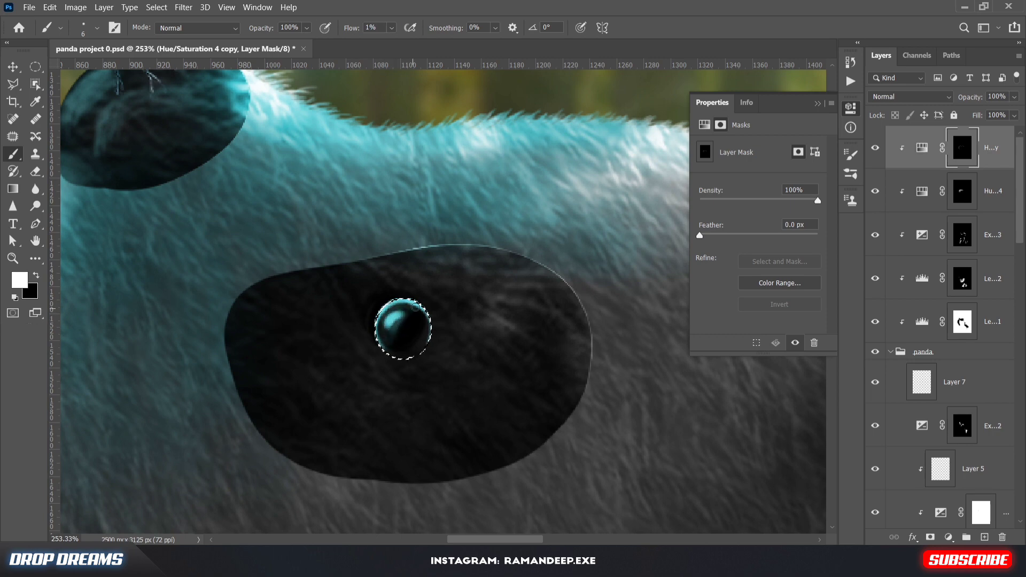
pyautogui.moveTo(415, 307)
pyautogui.mouseDown()
pyautogui.moveTo(407, 342)
pyautogui.moveTo(394, 337)
pyautogui.mouseUp()
pyautogui.press('x')
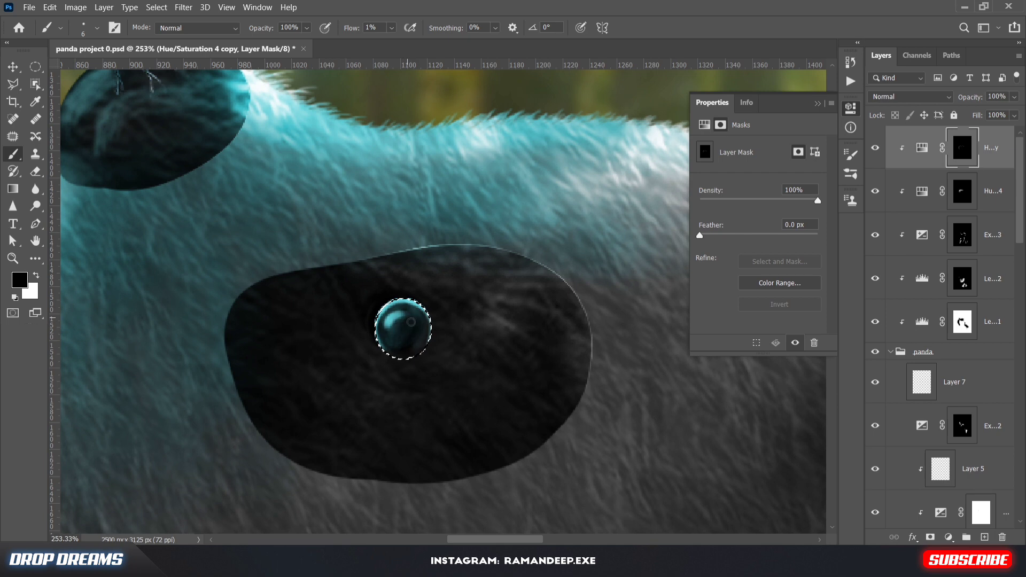
# Step: Refine the eye's cyan highlight with a 2 px white brush at 72% flow
pyautogui.press('x')
pyautogui.press('[')
pyautogui.press('[')
pyautogui.press('[')
pyautogui.hotkey('shift', '7')
pyautogui.hotkey('shift', '2')
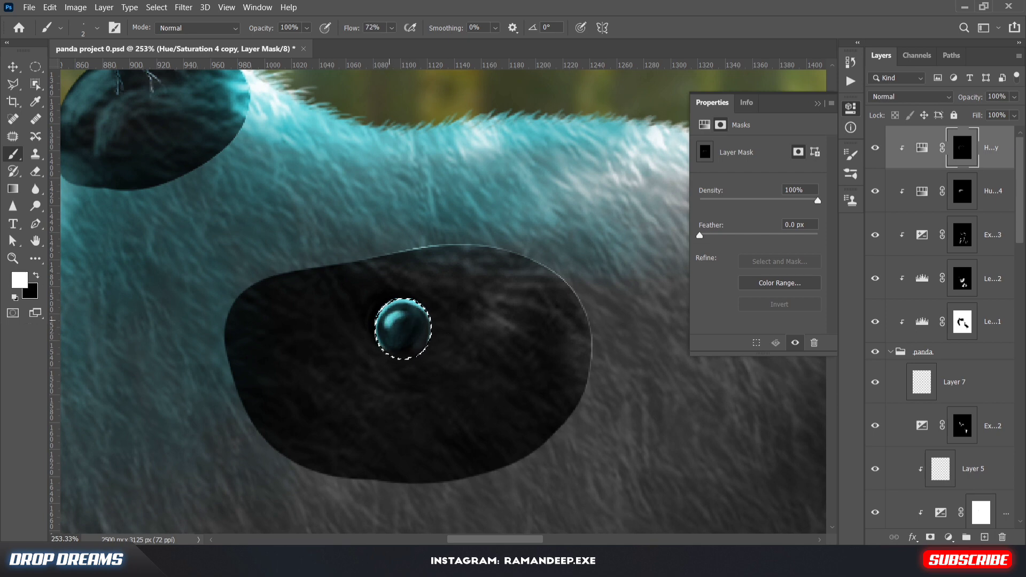
pyautogui.hotkey('ctrl', '0')
pyautogui.hotkey('ctrl', 'd')
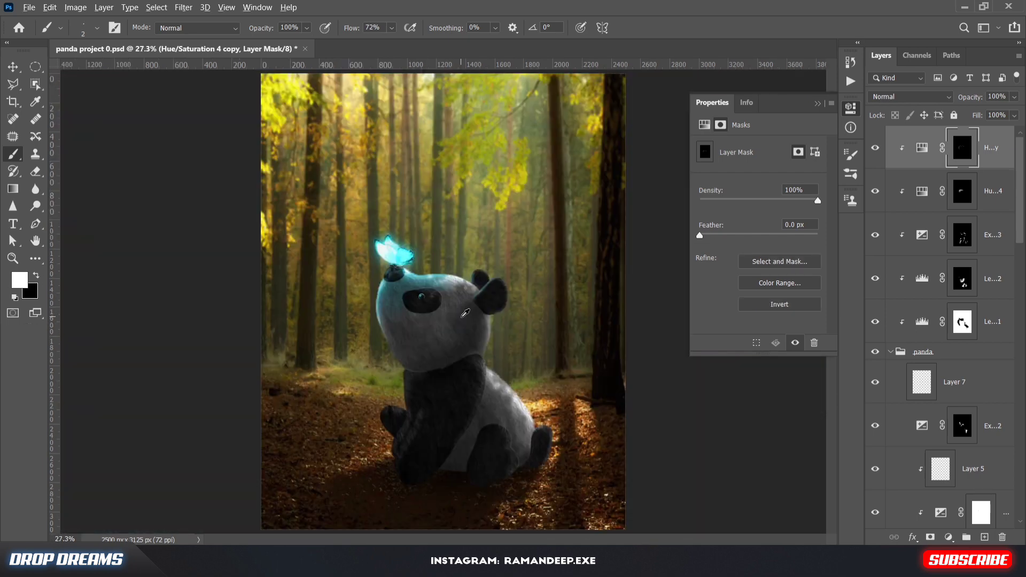
pyautogui.moveTo(425, 300); pyautogui.dragTo(540, 300)
pyautogui.hotkey('ctrl', 'z')
# Step: Soften the eye's cyan reflections with a 9 px black brush at 3% flow, and clear the selection
pyautogui.press('x')
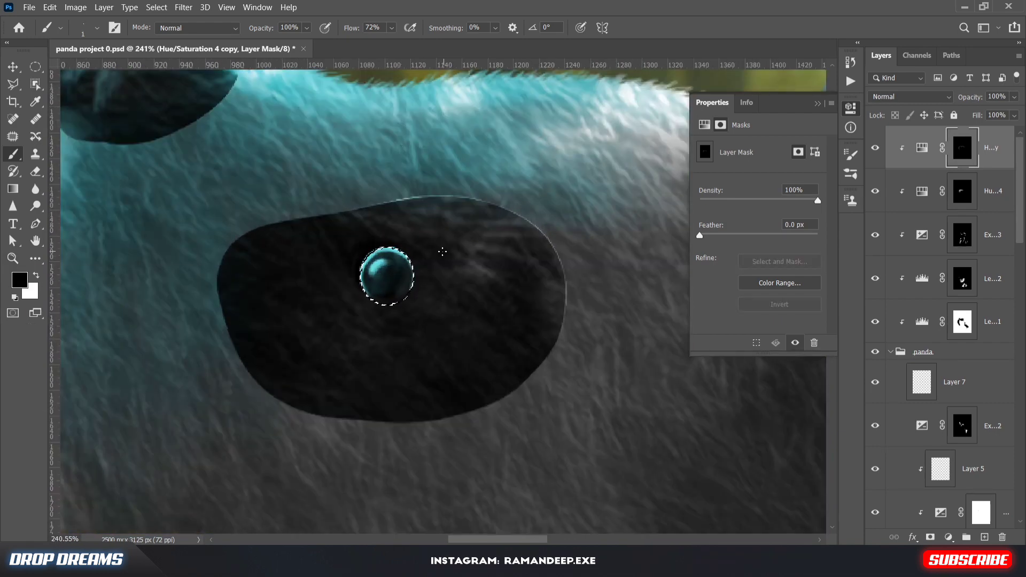
pyautogui.press(']')
pyautogui.press(']')
pyautogui.press(']')
pyautogui.press(']')
pyautogui.press(']')
pyautogui.press(']')
pyautogui.press(']')
pyautogui.press(']')
pyautogui.press(']')
pyautogui.press(']')
pyautogui.rightClick(382, 152)
pyautogui.doubleClick(428, 293)
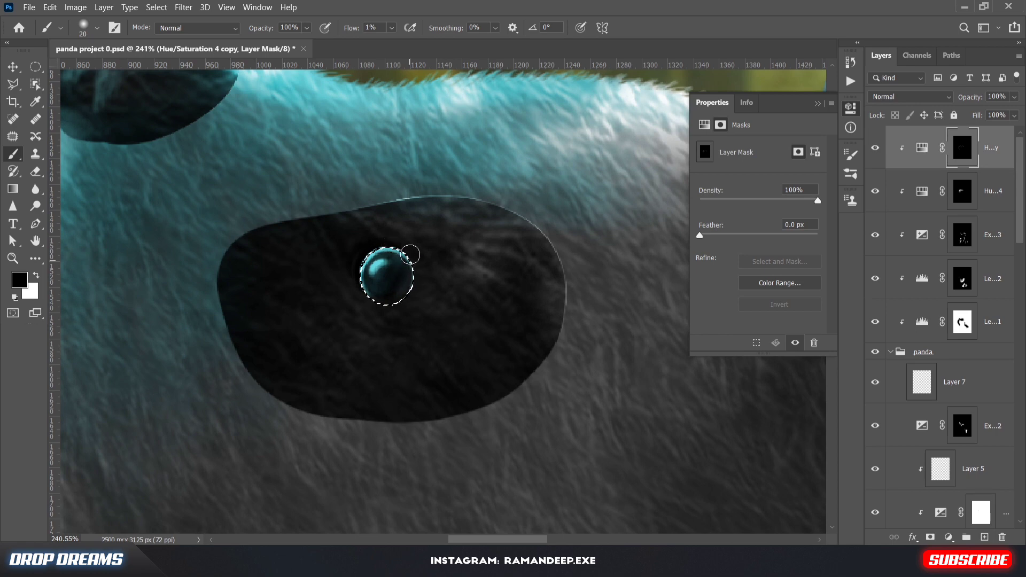
pyautogui.write('3')
pyautogui.press('Return')
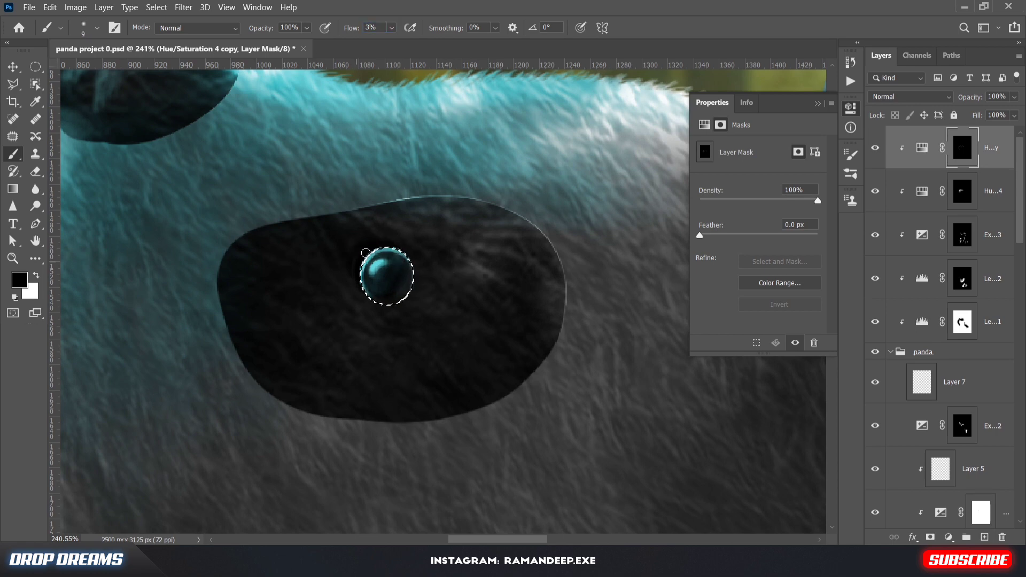
pyautogui.hotkey('ctrl', 'd')
pyautogui.scroll(-12, 405, 261)
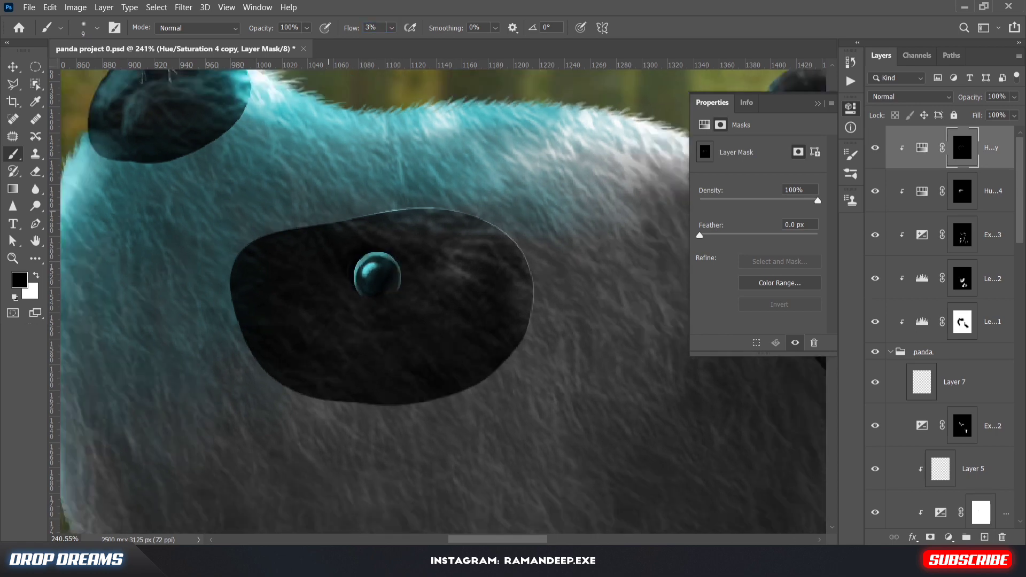
pyautogui.scroll(7, 409, 321)
pyautogui.scroll(-3, 450, 241)
pyautogui.scroll(1, 451, 481)
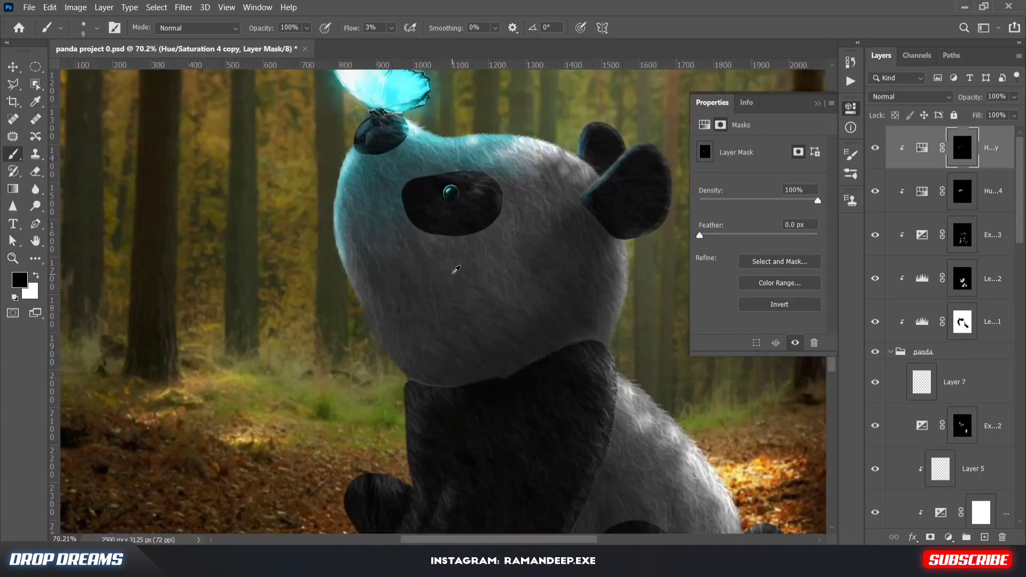
# Step: Place the blue particle image above the panda's adjustment layers, enlarge it over the butterfly, and set its blend mode to Color Dodge
pyautogui.moveTo(979, 97); pyautogui.dragTo(941, 109)
pyautogui.scroll(2, 400, 168)
pyautogui.click(960, 187)
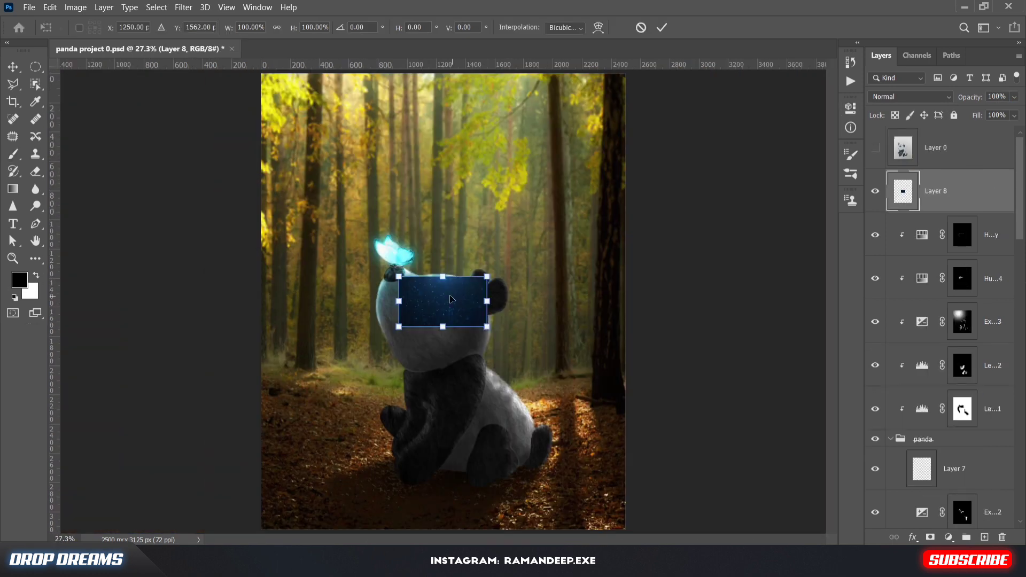
pyautogui.moveTo(499, 264); pyautogui.dragTo(485, 210)
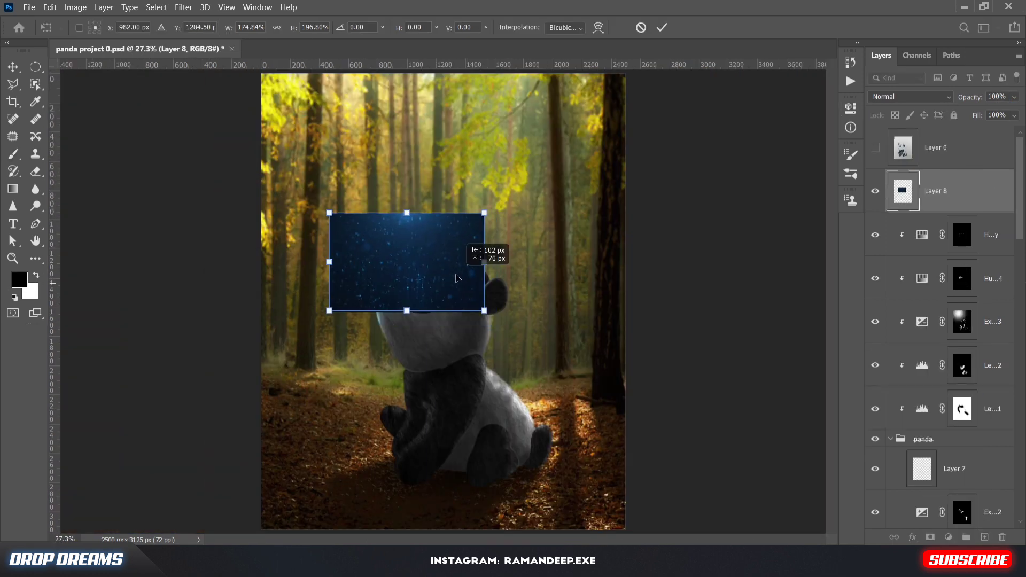
pyautogui.press('Return')
pyautogui.click(908, 96)
pyautogui.click(887, 210)
# Step: Enlarge the particle layer to about 132% width and 113% height around the butterfly
pyautogui.hotkey('ctrl', 't')
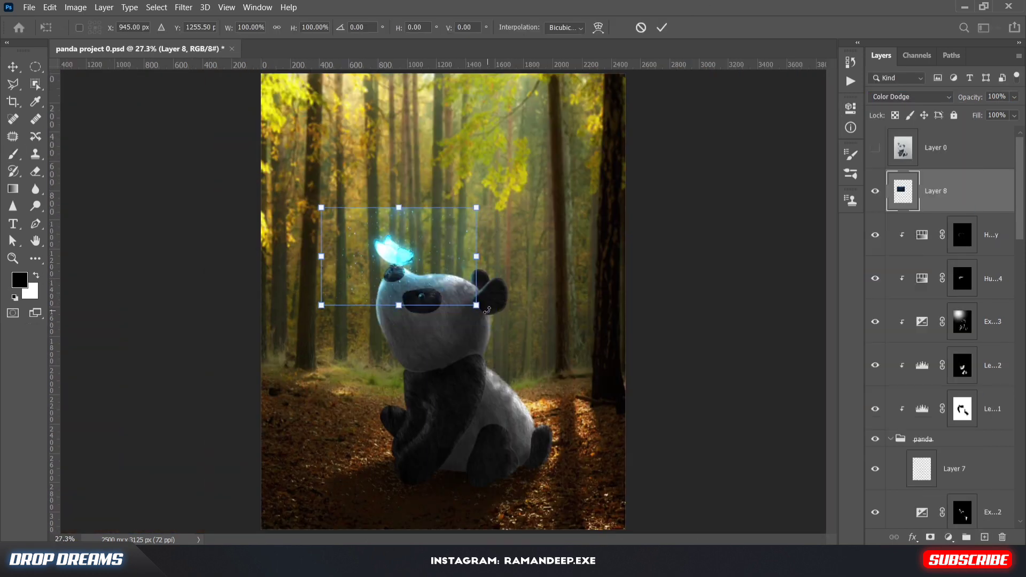
pyautogui.moveTo(477, 306)
pyautogui.mouseDown()
pyautogui.moveTo(541, 368)
pyautogui.moveTo(435, 214)
pyautogui.mouseUp()
pyautogui.moveTo(492, 316); pyautogui.dragTo(492, 309)
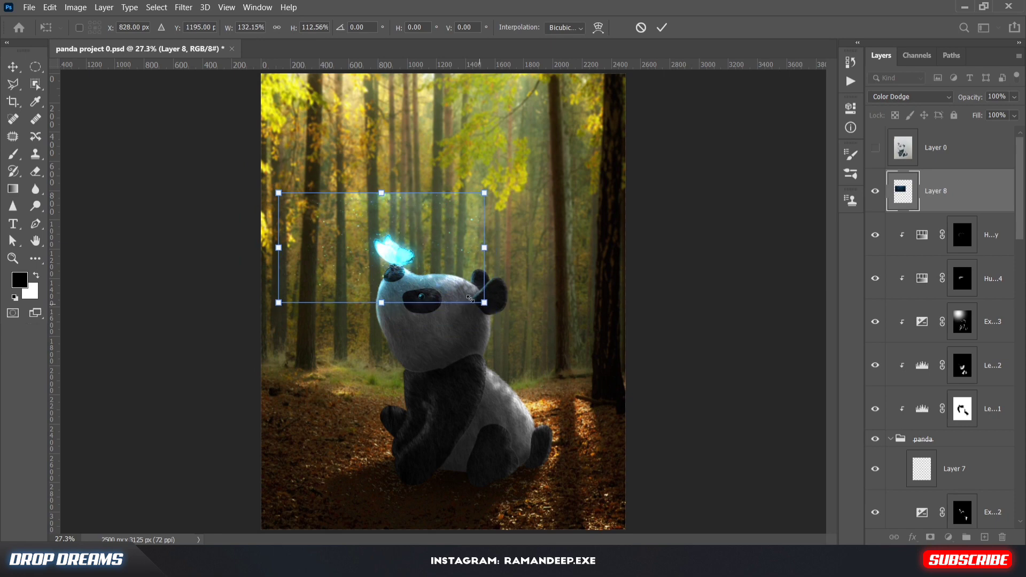
pyautogui.press('Return')
# Step: Add a layer mask to the particle layer and invert it to black
pyautogui.press('b')
pyautogui.click(930, 537)
pyautogui.hotkey('ctrl', 'i')
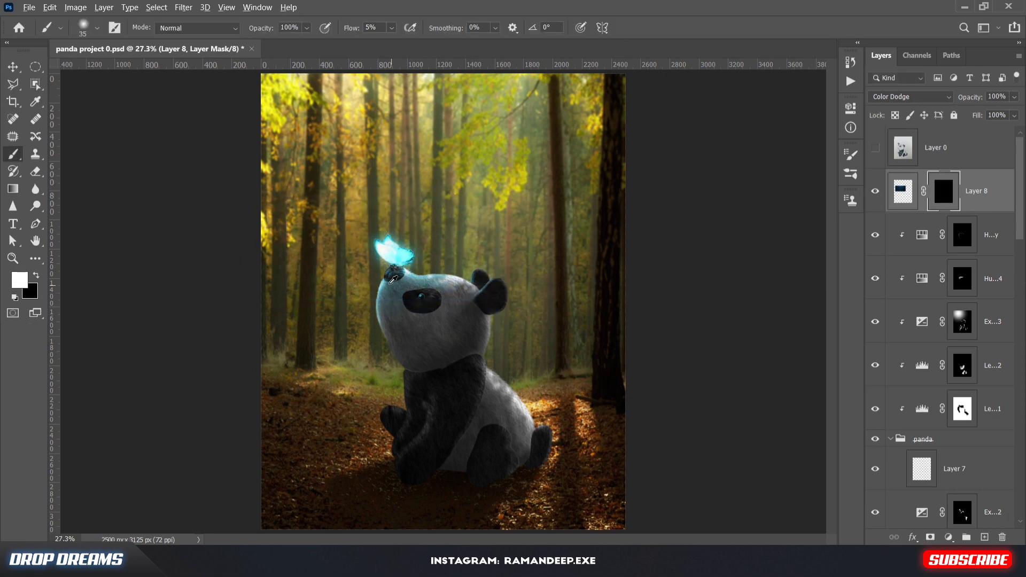
# Step: Reveal glowing particles around the butterfly with a 125 px soft white brush at 5% flow on the particle layer's mask
pyautogui.scroll(5, 401, 262)
pyautogui.press(']')
pyautogui.press(']')
pyautogui.press(']')
pyautogui.press(']')
pyautogui.press(']')
pyautogui.press(']')
pyautogui.press(']')
pyautogui.press(']')
pyautogui.press(']')
pyautogui.moveTo(436, 156)
pyautogui.mouseDown()
pyautogui.moveTo(306, 90)
pyautogui.moveTo(277, 280)
pyautogui.moveTo(394, 325)
pyautogui.moveTo(550, 308)
pyautogui.moveTo(541, 138)
pyautogui.moveTo(259, 148)
pyautogui.mouseUp()
pyautogui.hotkey('ctrl', '0')
# Step: Stamp all visible layers onto a new layer and open it in the Camera Raw Filter with temperature +7 and tint +6
pyautogui.hotkey('ctrl', 'alt', 'shift', 'e')
pyautogui.click(183, 7)
pyautogui.click(195, 82)
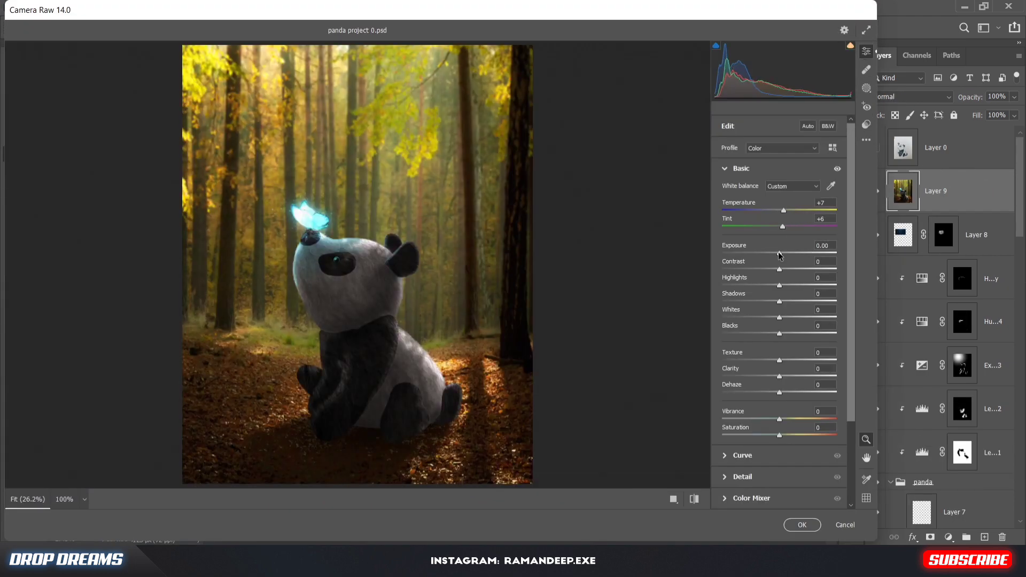
# Step: Set exposure +0.30, contrast +20, highlights +24, shadows +7, texture -12, clarity +1, vibrance +6, saturation -9 and sharpening 85
pyautogui.moveTo(780, 253); pyautogui.dragTo(760, 301)
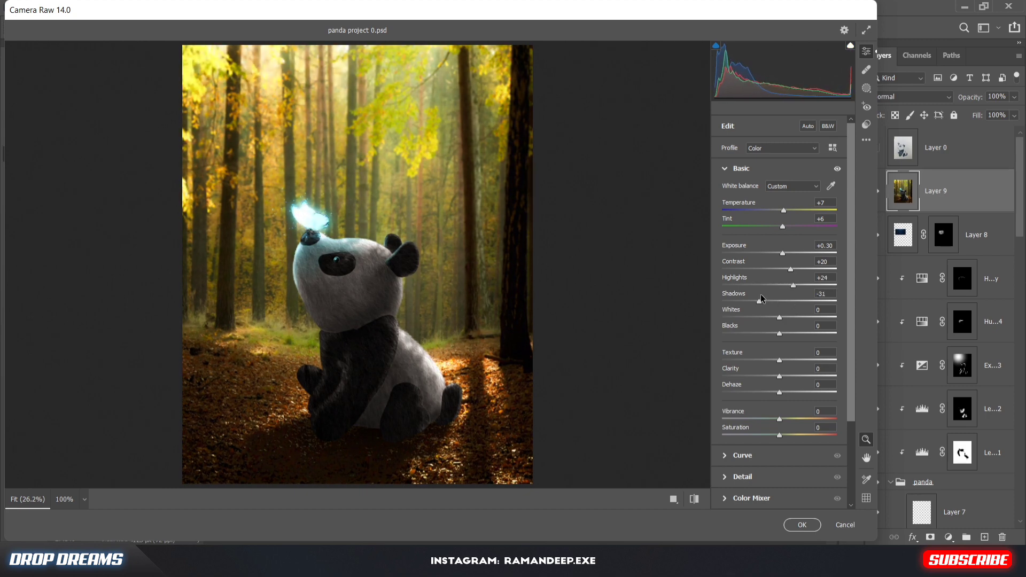
pyautogui.moveTo(779, 360)
pyautogui.mouseDown()
pyautogui.moveTo(765, 374)
pyautogui.moveTo(759, 366)
pyautogui.moveTo(786, 370)
pyautogui.mouseUp()
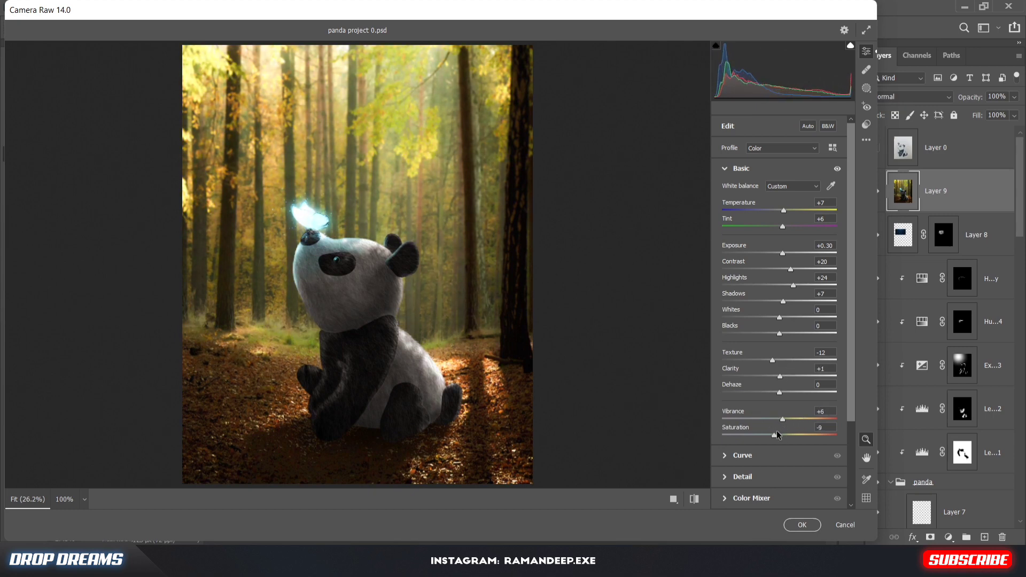
pyautogui.click(742, 477)
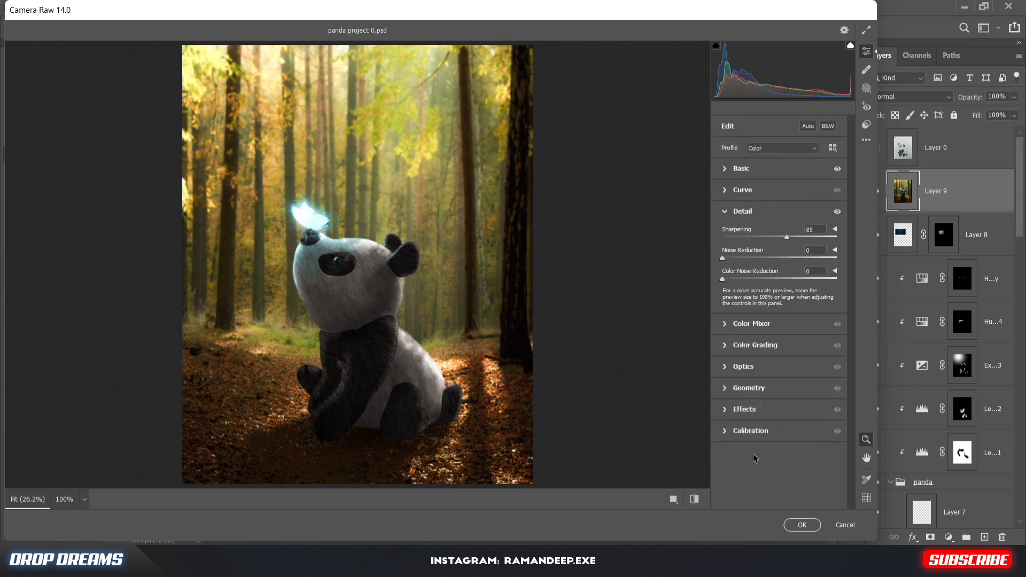
# Step: Color-grade the shadows toward blue and the midtones toward yellow-green, and apply the Camera Raw adjustments
pyautogui.click(734, 343)
pyautogui.moveTo(745, 414)
pyautogui.mouseDown()
pyautogui.moveTo(729, 423)
pyautogui.moveTo(751, 426)
pyautogui.moveTo(738, 413)
pyautogui.mouseUp()
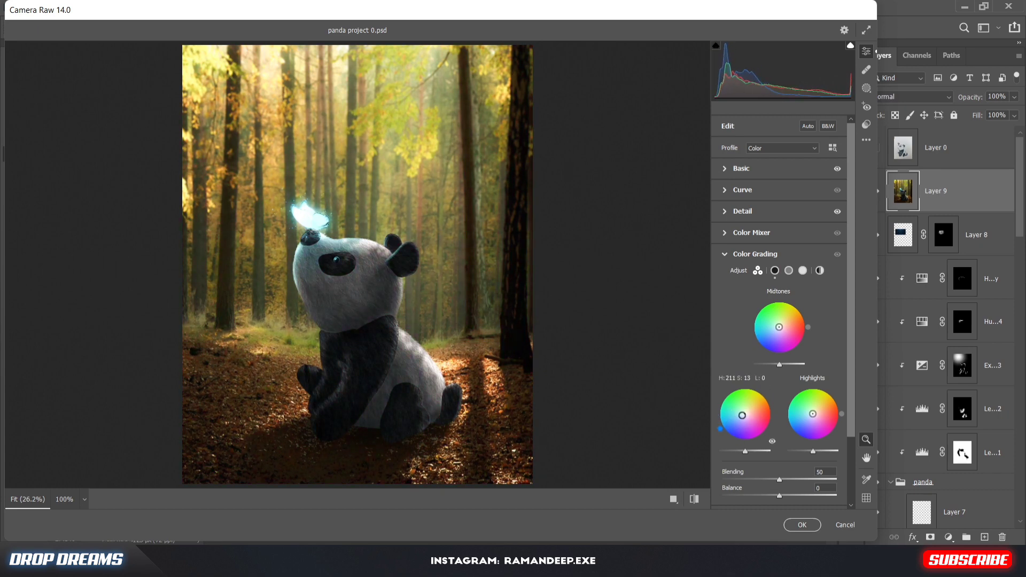
pyautogui.moveTo(812, 413)
pyautogui.mouseDown()
pyautogui.moveTo(815, 429)
pyautogui.moveTo(795, 412)
pyautogui.moveTo(813, 415)
pyautogui.mouseUp()
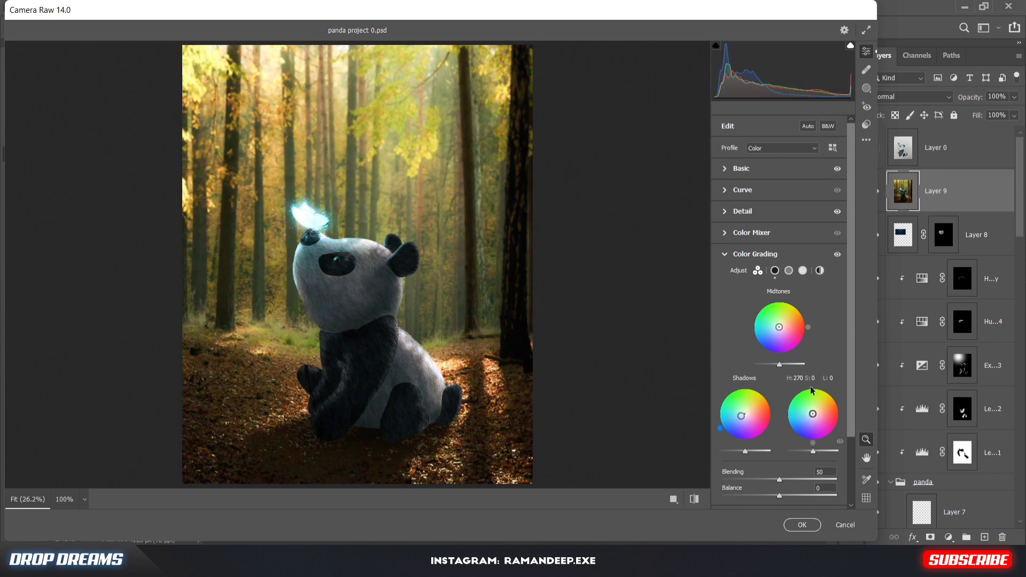
pyautogui.moveTo(779, 327)
pyautogui.mouseDown()
pyautogui.moveTo(775, 345)
pyautogui.moveTo(780, 319)
pyautogui.mouseUp()
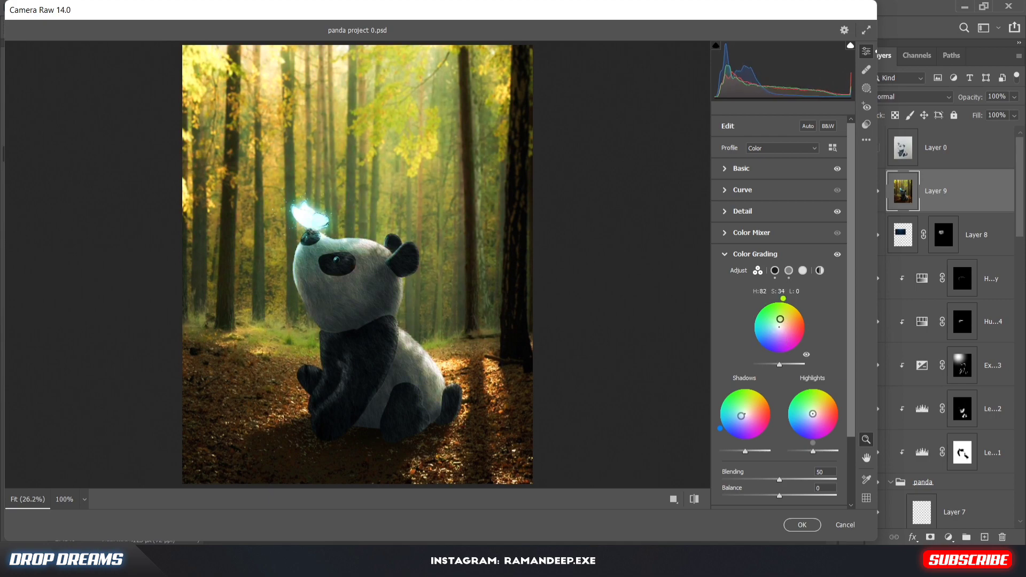
pyautogui.scroll(-3, 780, 374)
pyautogui.click(802, 524)
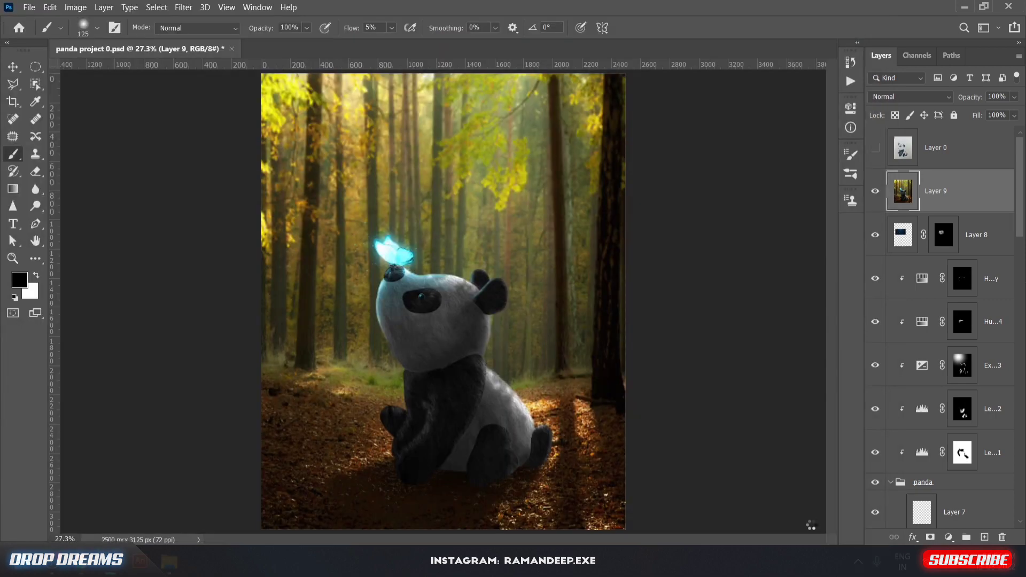